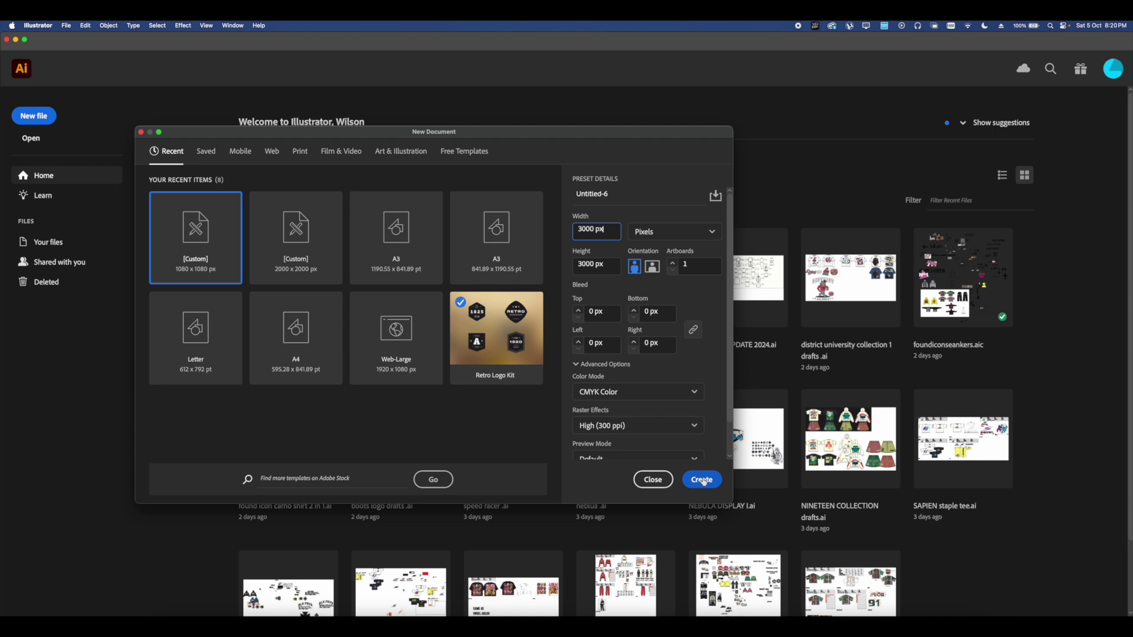
Create a new 3000 × 3000 px document in CMYK colour mode with high 300 ppi raster effects
{"action": "left_click", "coordinate": [707, 481]}
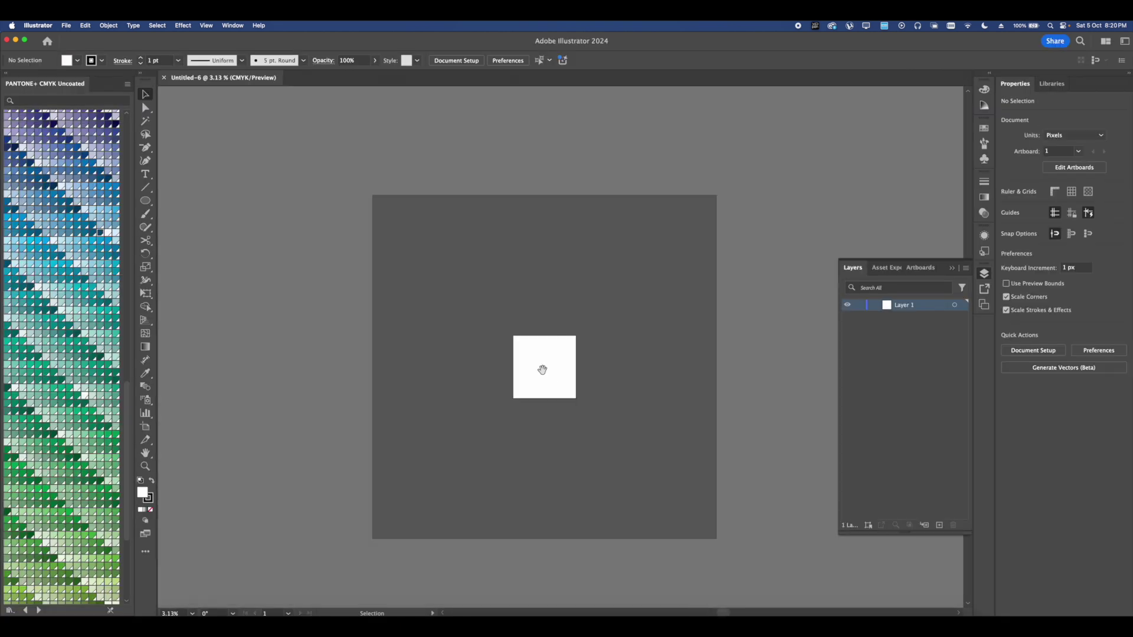
Examine the reference images above the artboard, looking closely at the runner on the Moscow 80 track and field design
{"action": "scroll", "coordinate": [539, 367], "scroll_direction": "up", "scroll_amount": 3}
{"action": "left_click_drag", "start_coordinate": [543, 370], "coordinate": [482, 369]}
{"action": "scroll", "coordinate": [470, 367], "scroll_direction": "up", "scroll_amount": 4}
{"action": "left_click_drag", "start_coordinate": [405, 349], "coordinate": [493, 357]}
{"action": "left_click_drag", "start_coordinate": [484, 315], "coordinate": [496, 323]}
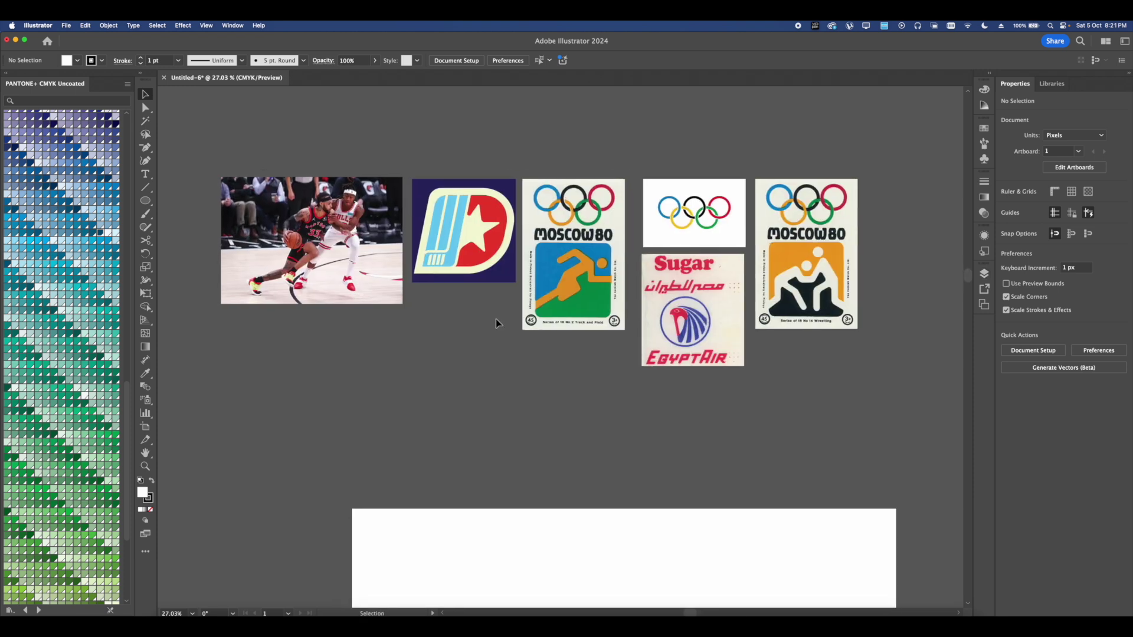
{"action": "left_click_drag", "start_coordinate": [528, 159], "coordinate": [600, 175]}
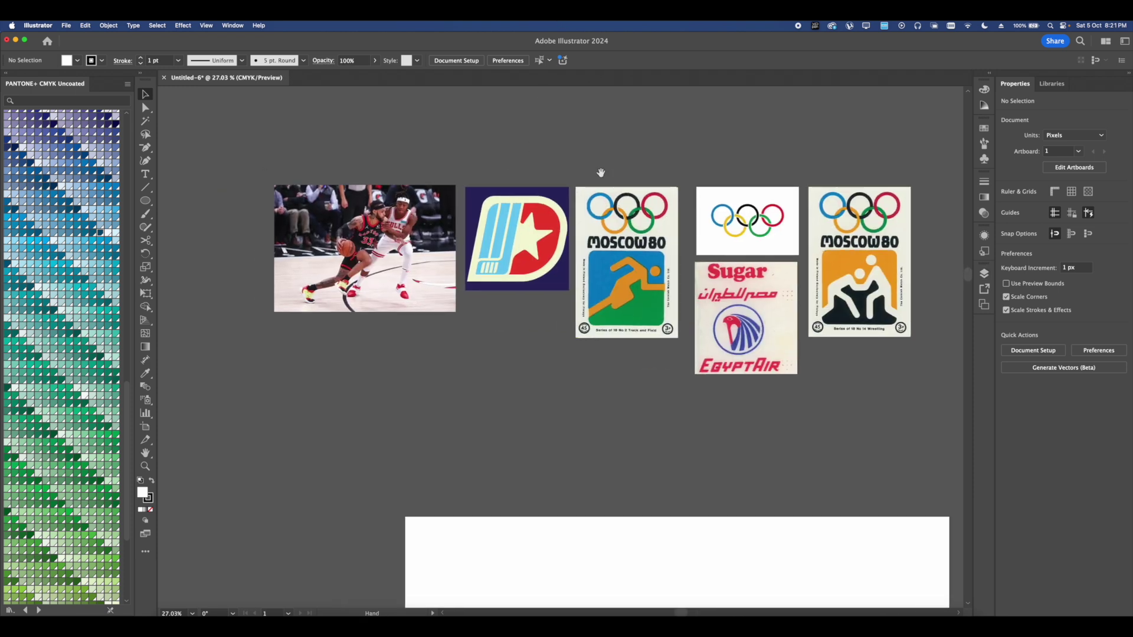
{"action": "scroll", "coordinate": [652, 289], "scroll_direction": "up", "scroll_amount": 5}
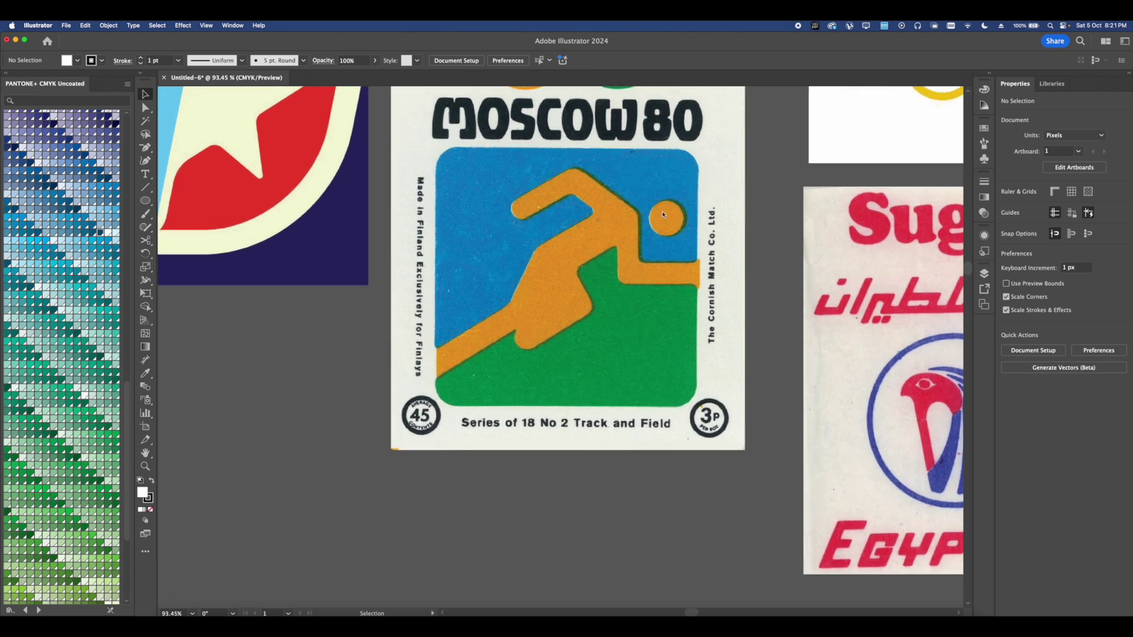
{"action": "scroll", "coordinate": [664, 217], "scroll_direction": "down", "scroll_amount": 5}
{"action": "left_click_drag", "start_coordinate": [663, 217], "coordinate": [790, 271]}
Lock the layer that holds the reference images and add a new layer above it
{"action": "left_click", "coordinate": [457, 266]}
{"action": "left_click_drag", "start_coordinate": [457, 266], "coordinate": [465, 283]}
{"action": "left_click", "coordinate": [982, 274]}
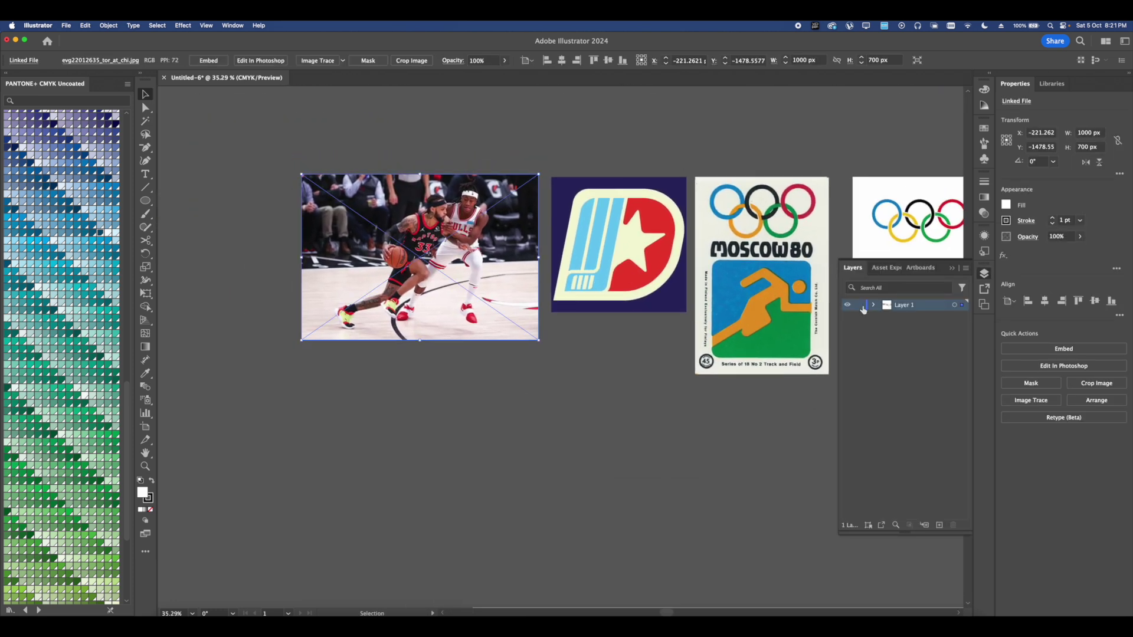
{"action": "left_click", "coordinate": [894, 383]}
{"action": "left_click", "coordinate": [939, 525]}
Collapse the PANTONE+ CMYK Uncoated swatches to free up workspace and make the Pen tool active
{"action": "scroll", "coordinate": [642, 366], "scroll_direction": "down", "scroll_amount": 2}
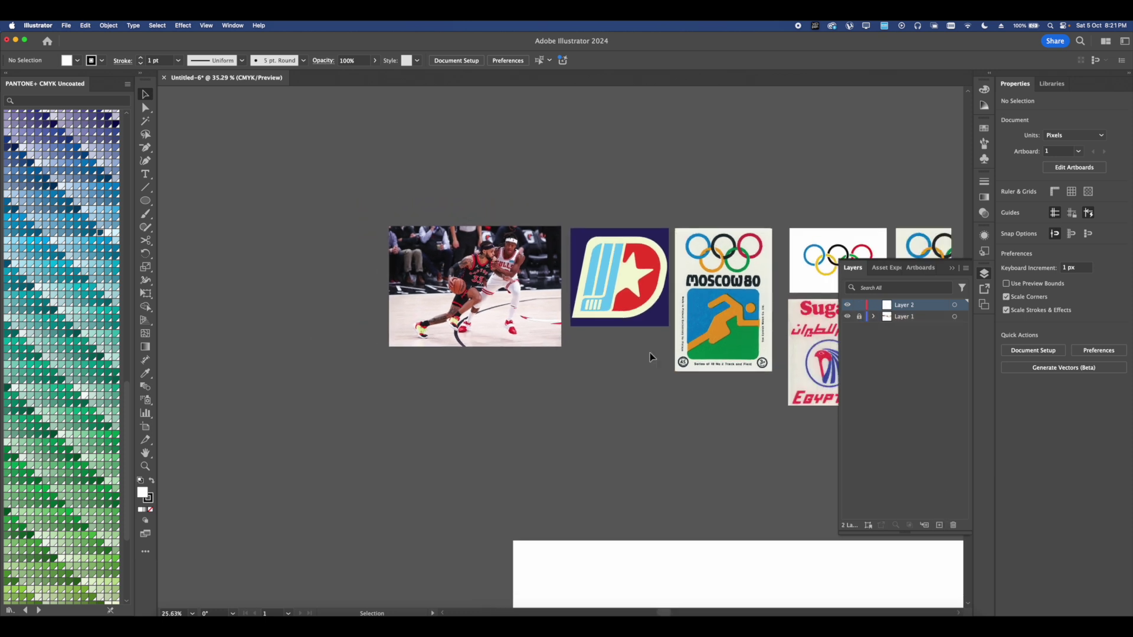
{"action": "scroll", "coordinate": [642, 357], "scroll_direction": "right", "scroll_amount": 1}
{"action": "key", "text": "p"}
{"action": "scroll", "coordinate": [286, 175], "scroll_direction": "up", "scroll_amount": 1}
{"action": "scroll", "coordinate": [286, 174], "scroll_direction": "left", "scroll_amount": 1}
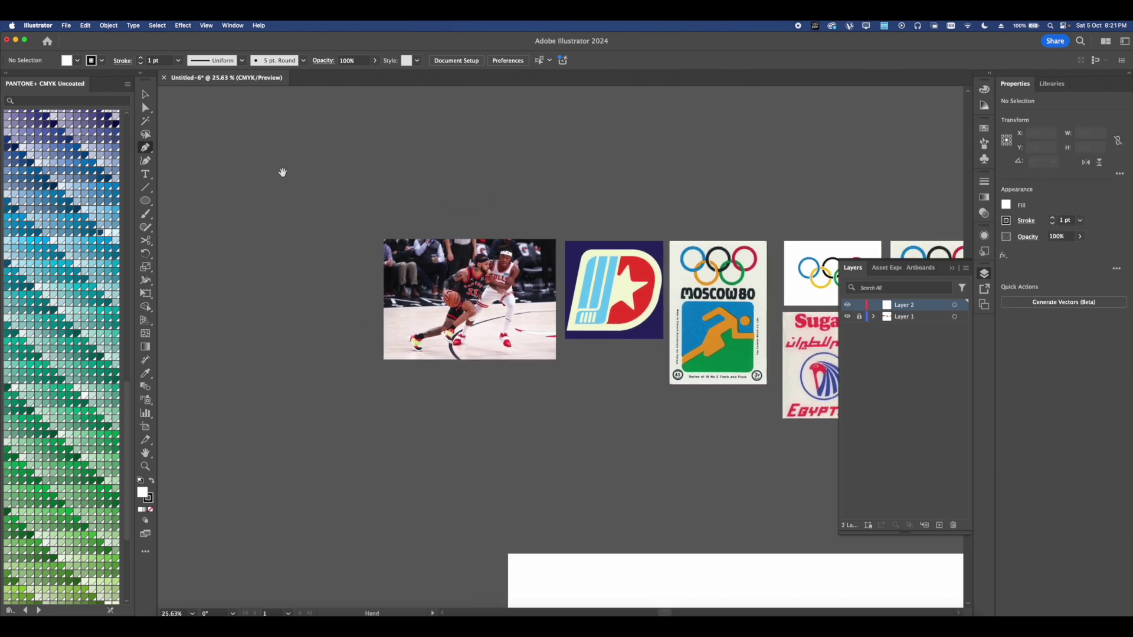
{"action": "double_click", "coordinate": [11, 82]}
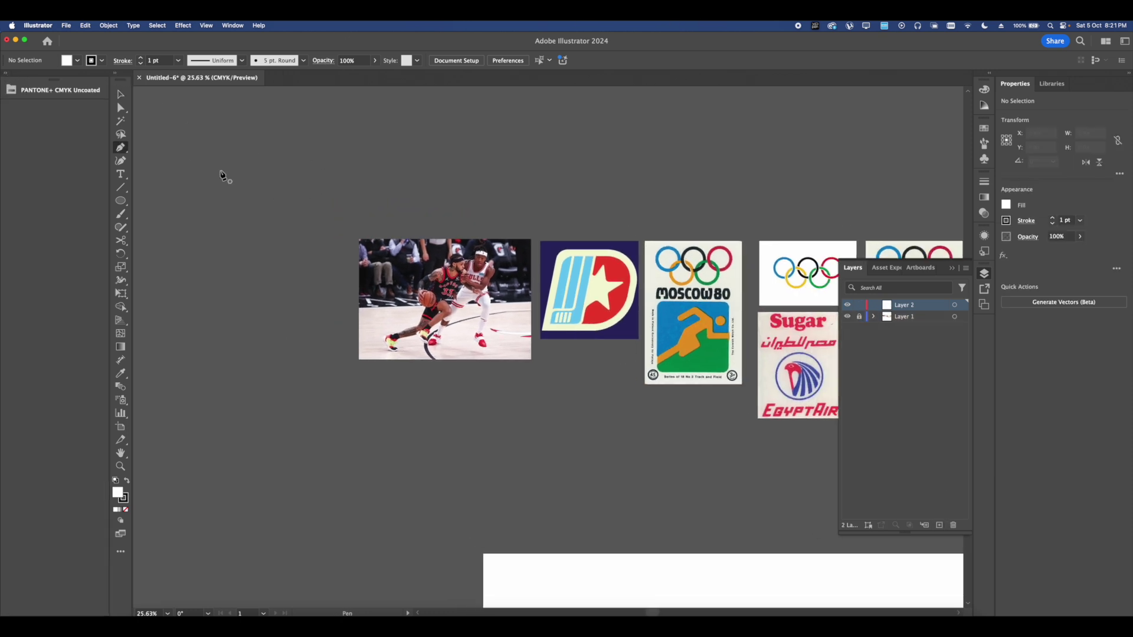
{"action": "left_click", "coordinate": [126, 148]}
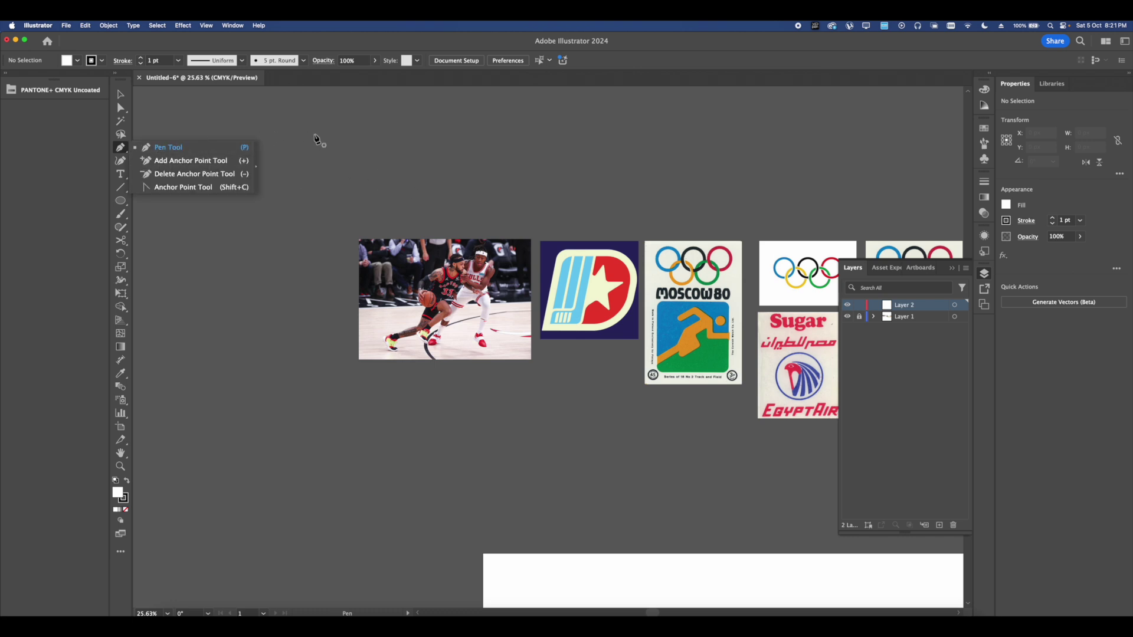
{"action": "left_click", "coordinate": [367, 166]}
{"action": "key", "text": "super+z"}
{"action": "key", "text": "super+z"}
Trace an open Pen path over the dribbling player from the neck through the back knee and heel to the back toe
{"action": "scroll", "coordinate": [411, 298], "scroll_direction": "up", "scroll_amount": 4}
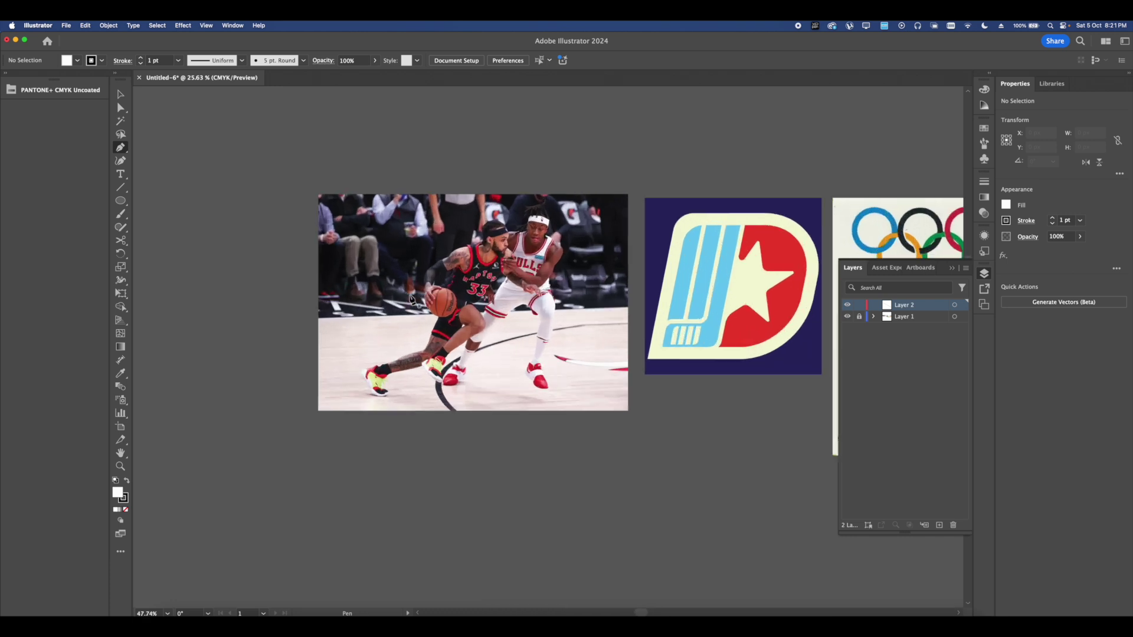
{"action": "scroll", "coordinate": [429, 319], "scroll_direction": "up", "scroll_amount": 2}
{"action": "scroll", "coordinate": [428, 317], "scroll_direction": "up", "scroll_amount": 4}
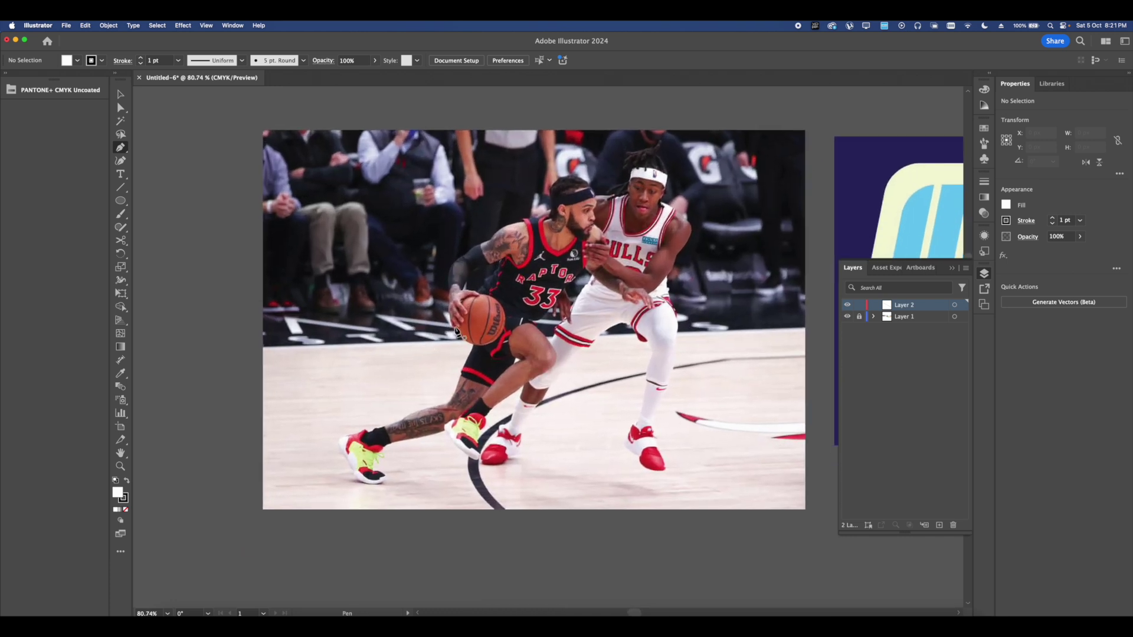
{"action": "scroll", "coordinate": [458, 334], "scroll_direction": "up", "scroll_amount": 3}
{"action": "scroll", "coordinate": [538, 364], "scroll_direction": "left", "scroll_amount": 3}
{"action": "scroll", "coordinate": [538, 364], "scroll_direction": "down", "scroll_amount": 2}
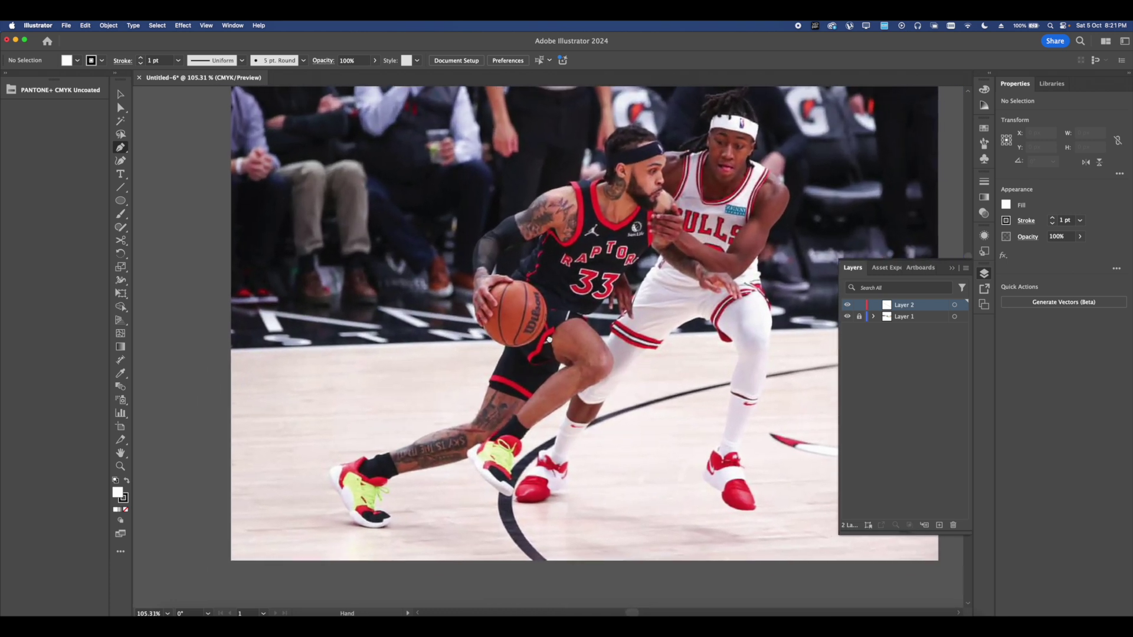
{"action": "left_click", "coordinate": [620, 205]}
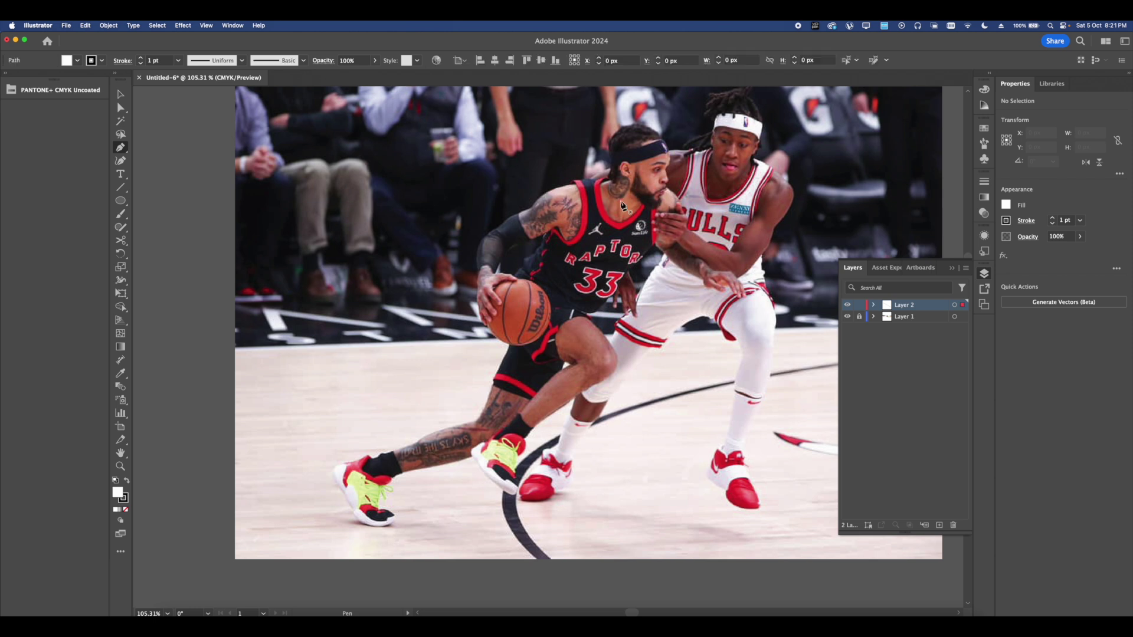
{"action": "left_click", "coordinate": [523, 390]}
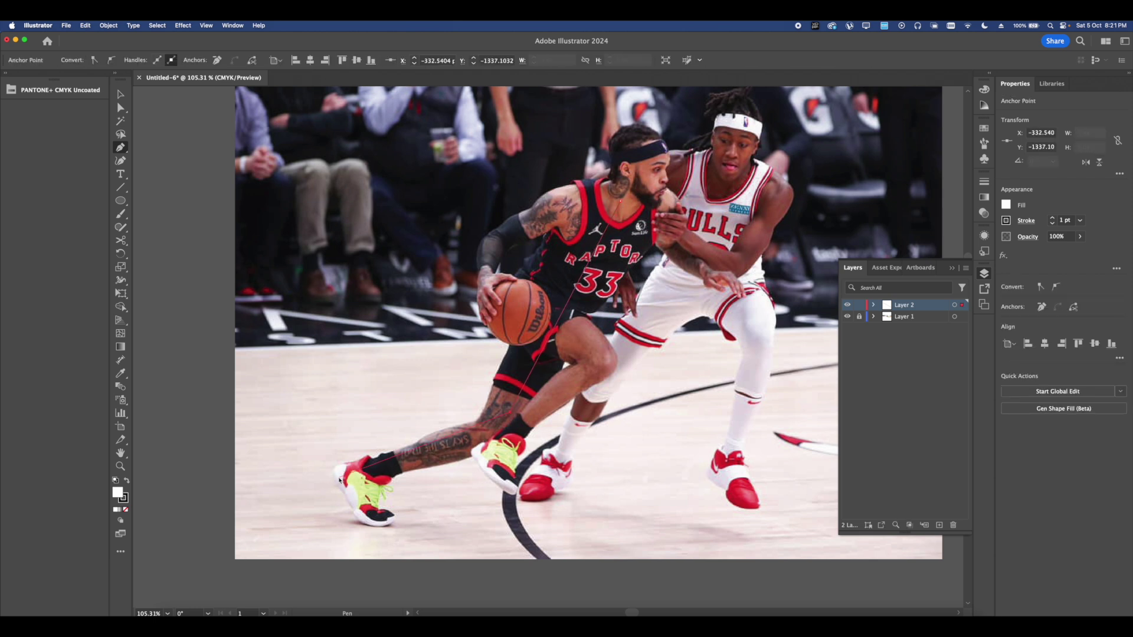
{"action": "left_click", "coordinate": [340, 475]}
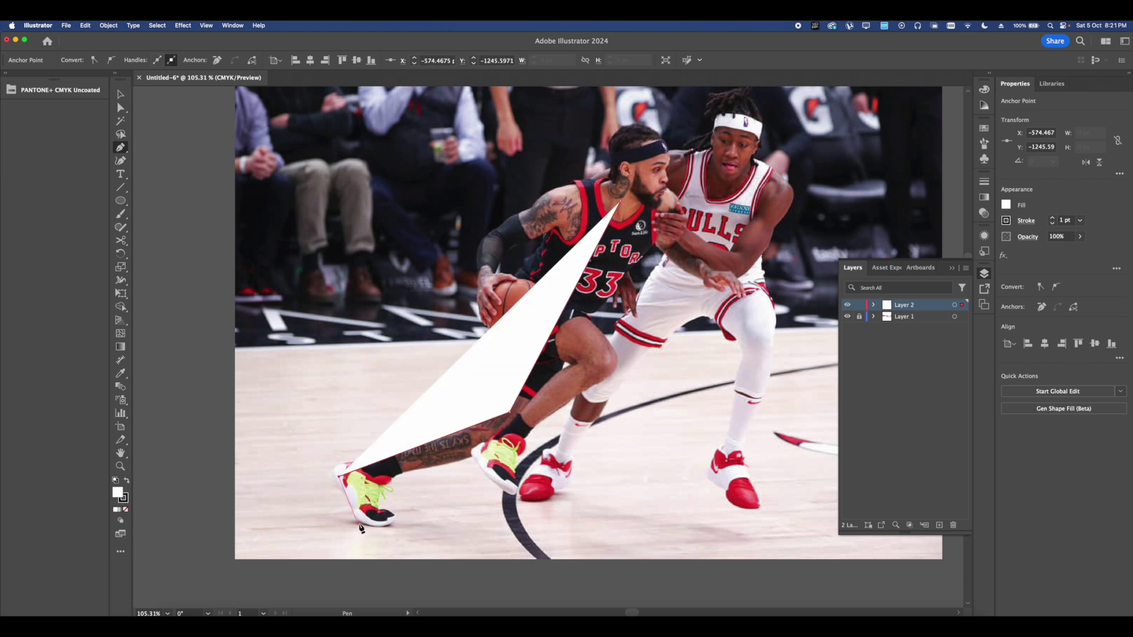
{"action": "left_click", "coordinate": [362, 524]}
Remove the traced path's fill and set its stroke weight to 63 pt
{"action": "left_click", "coordinate": [120, 94]}
{"action": "left_click", "coordinate": [1006, 205]}
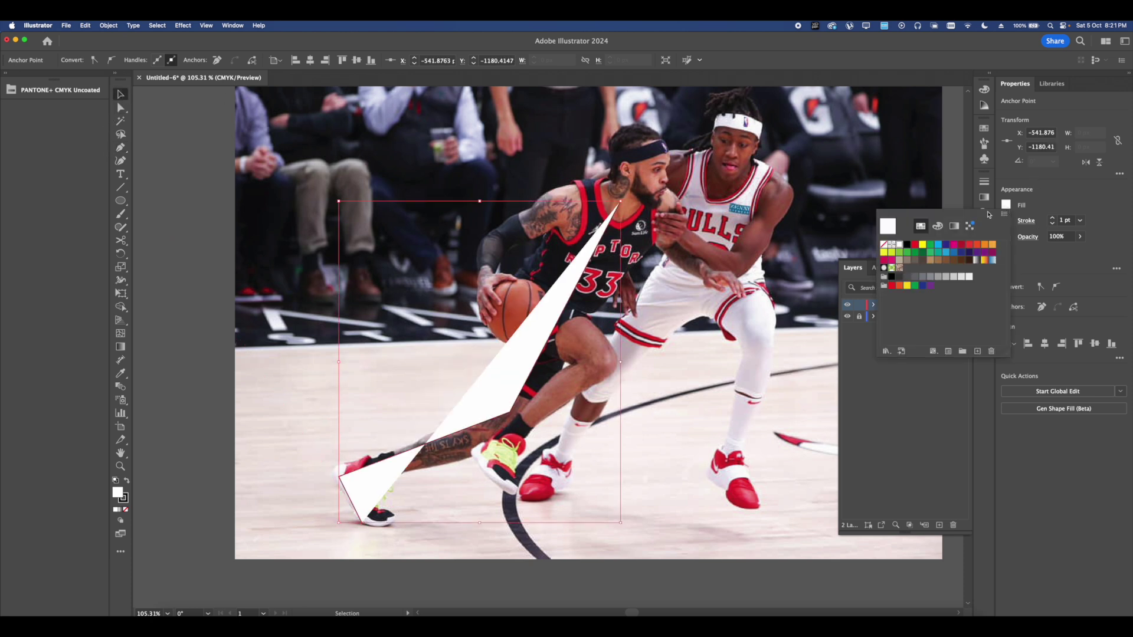
{"action": "left_click", "coordinate": [883, 243]}
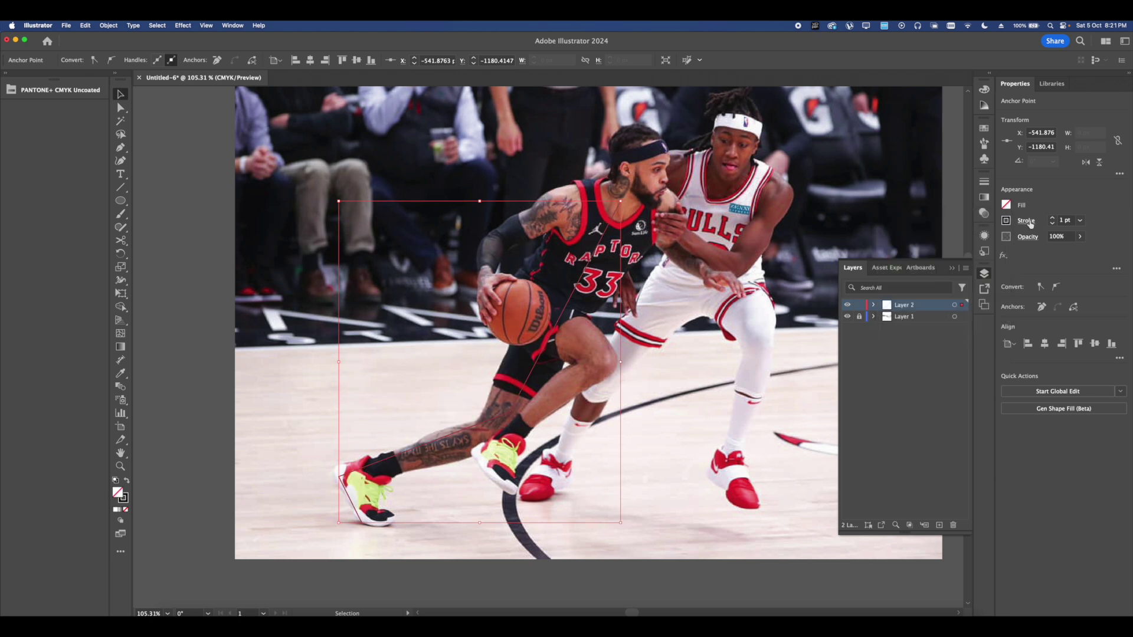
{"action": "left_click", "coordinate": [1051, 216]}
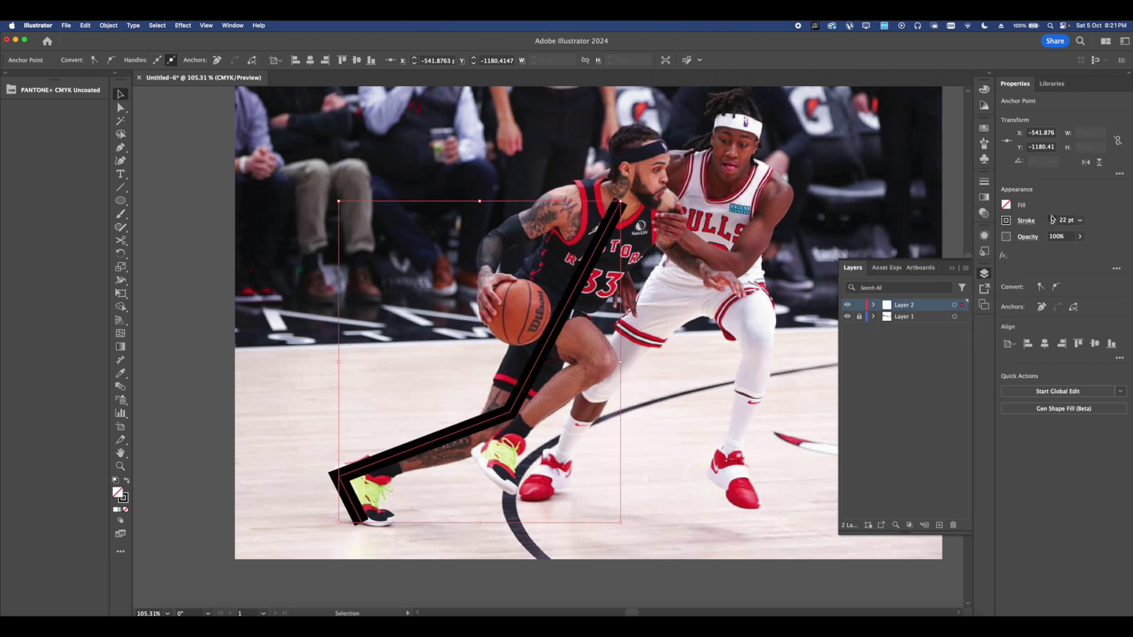
{"action": "scroll", "coordinate": [1053, 219], "scroll_direction": "up", "scroll_amount": 12}
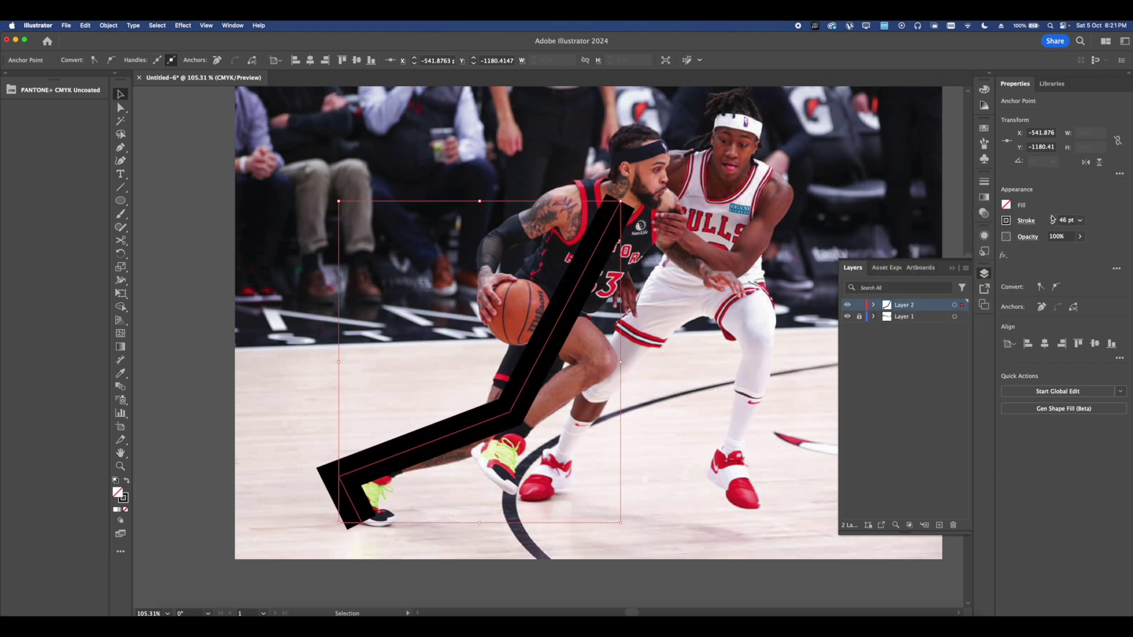
{"action": "scroll", "coordinate": [1052, 219], "scroll_direction": "up", "scroll_amount": 11}
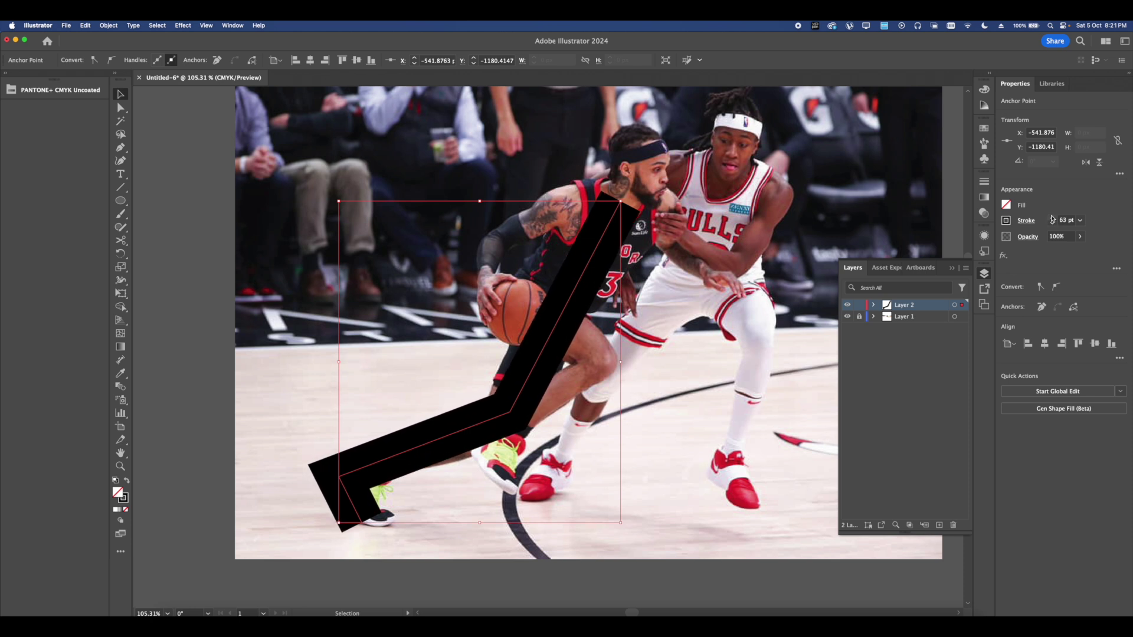
Give the path's stroke round caps and round corner joins, then deselect it
{"action": "left_click", "coordinate": [1025, 221]}
{"action": "left_click", "coordinate": [967, 251]}
{"action": "left_click", "coordinate": [966, 264]}
{"action": "left_click", "coordinate": [716, 230]}
Trace the dribbling player's front leg with an open Pen path from hip through knee and heel to toe
{"action": "scroll", "coordinate": [623, 236], "scroll_direction": "down", "scroll_amount": 5}
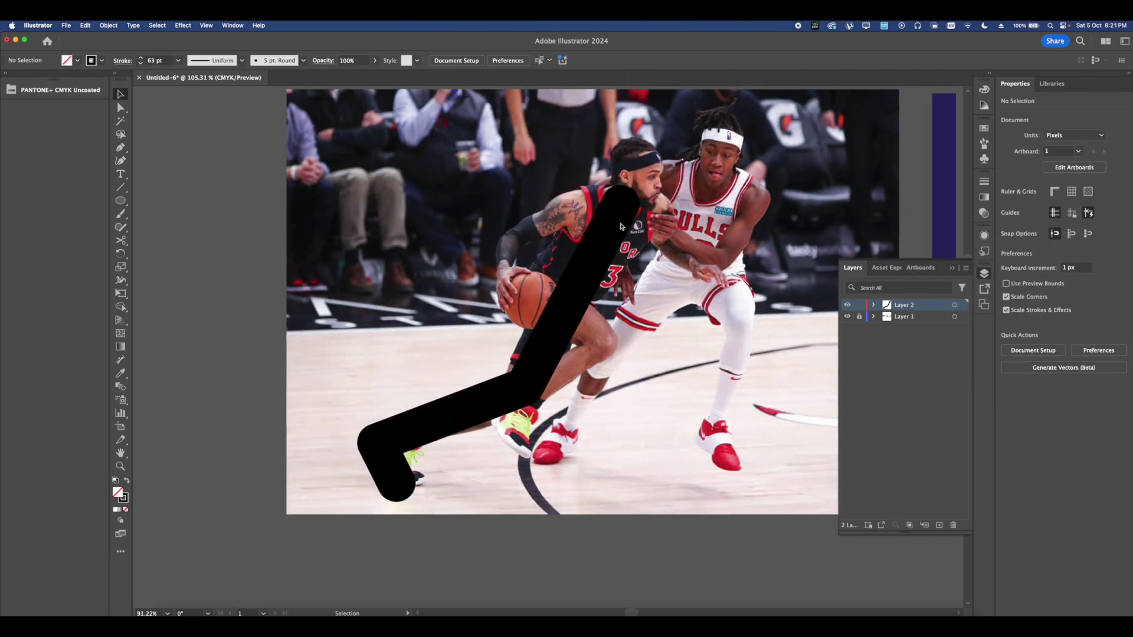
{"action": "scroll", "coordinate": [619, 247], "scroll_direction": "up", "scroll_amount": 7}
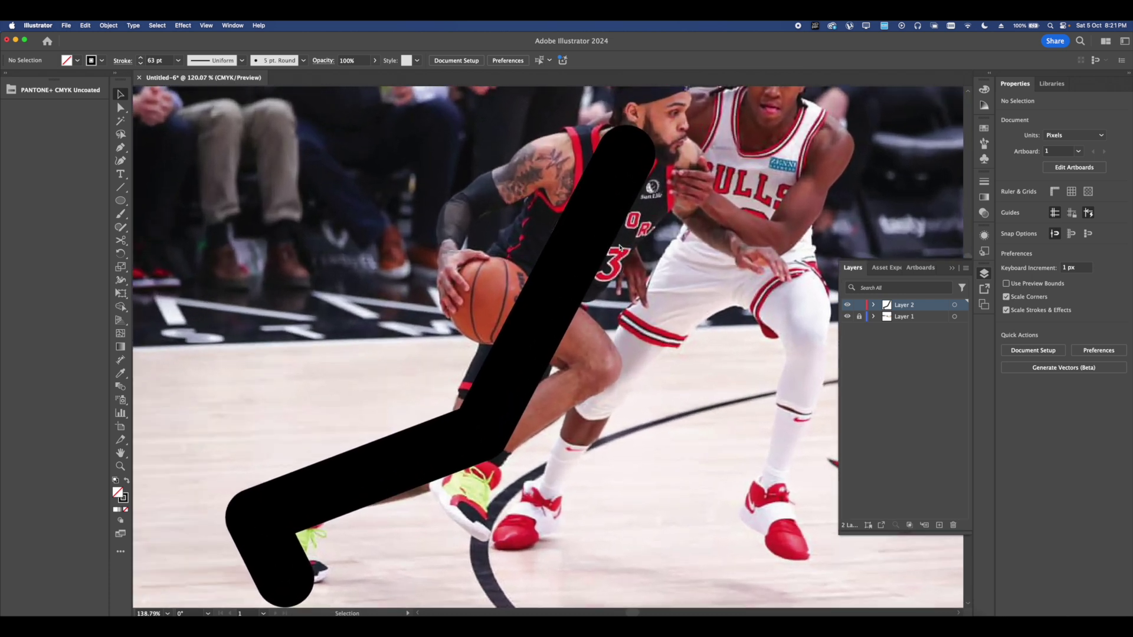
{"action": "scroll", "coordinate": [612, 241], "scroll_direction": "down", "scroll_amount": 4}
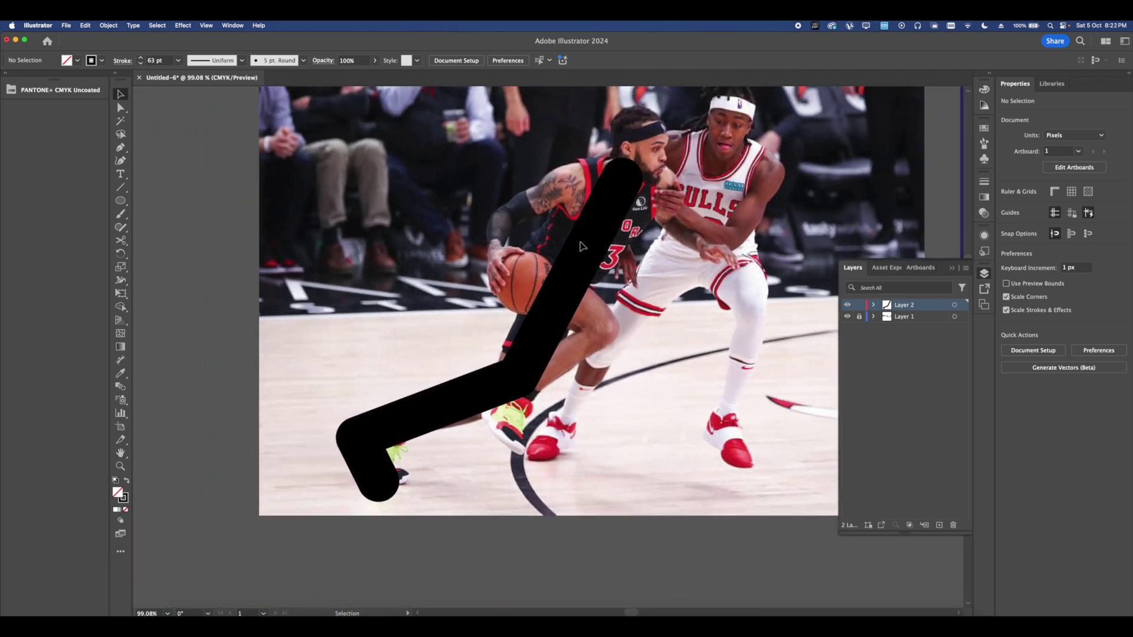
{"action": "scroll", "coordinate": [581, 244], "scroll_direction": "down", "scroll_amount": 10}
{"action": "scroll", "coordinate": [551, 266], "scroll_direction": "left", "scroll_amount": 5}
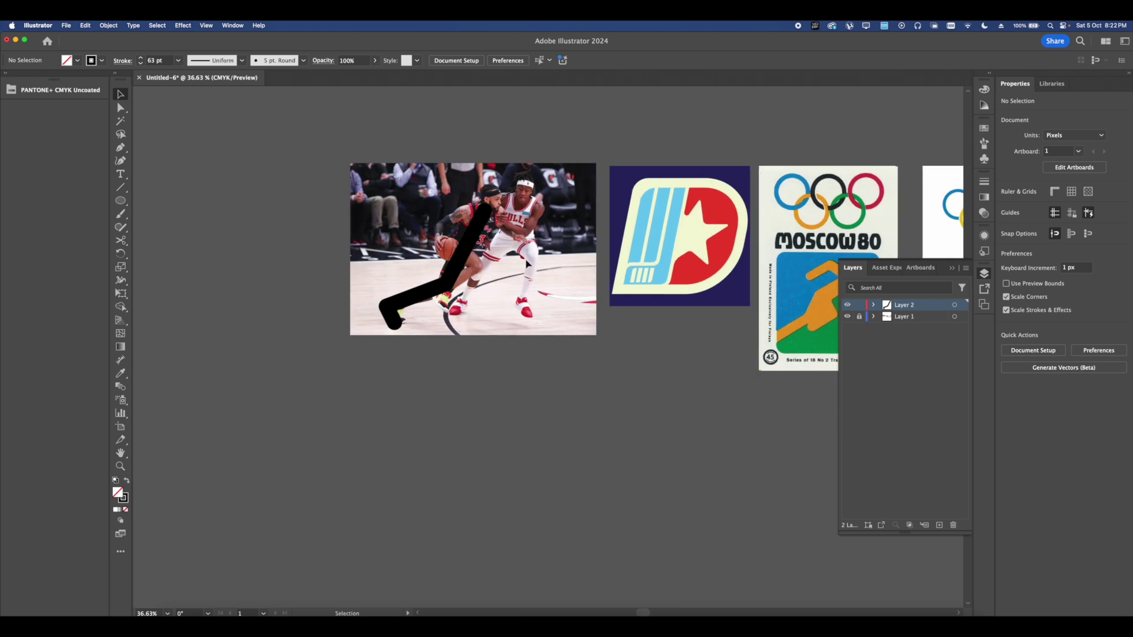
{"action": "scroll", "coordinate": [550, 265], "scroll_direction": "up", "scroll_amount": 6}
{"action": "key", "text": "p"}
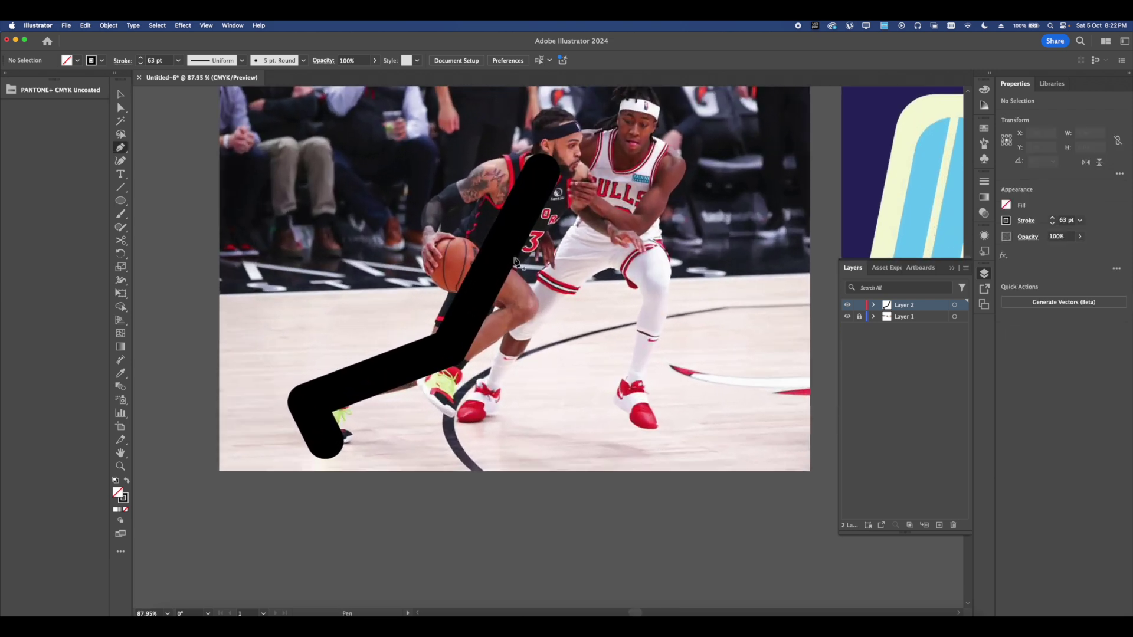
{"action": "scroll", "coordinate": [342, 317], "scroll_direction": "up", "scroll_amount": 3}
{"action": "left_click", "coordinate": [577, 234]}
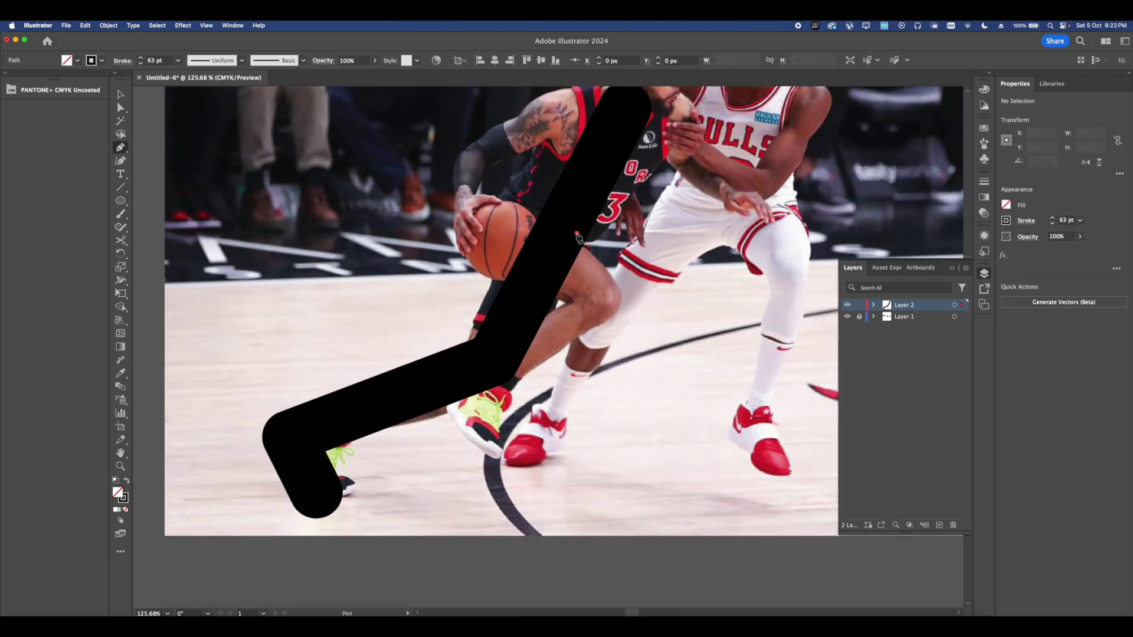
{"action": "left_click", "coordinate": [632, 300]}
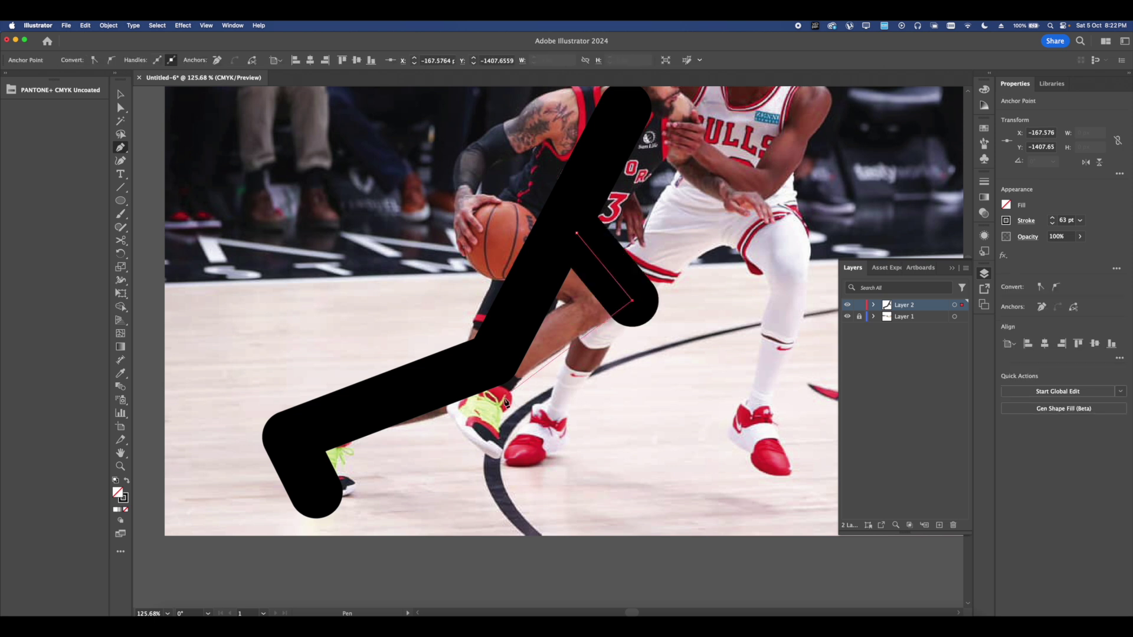
{"action": "left_click", "coordinate": [470, 409]}
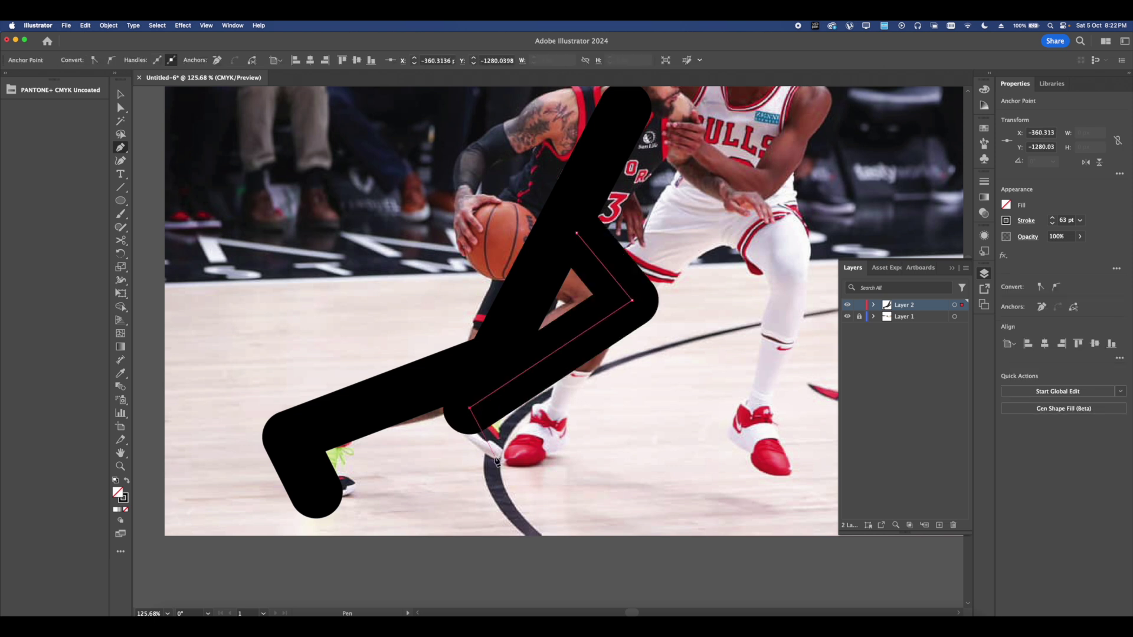
{"action": "left_click", "coordinate": [496, 461]}
{"action": "scroll", "coordinate": [496, 460], "scroll_direction": "down", "scroll_amount": 2}
{"action": "left_click", "coordinate": [121, 94]}
{"action": "left_click", "coordinate": [706, 244]}
Trace the ball-handling arm with an open Pen path from the shoulder through the elbow to the hand on the ball
{"action": "key", "text": "p"}
{"action": "scroll", "coordinate": [567, 272], "scroll_direction": "up", "scroll_amount": 3}
{"action": "left_click", "coordinate": [619, 199]}
{"action": "left_click", "coordinate": [464, 233]}
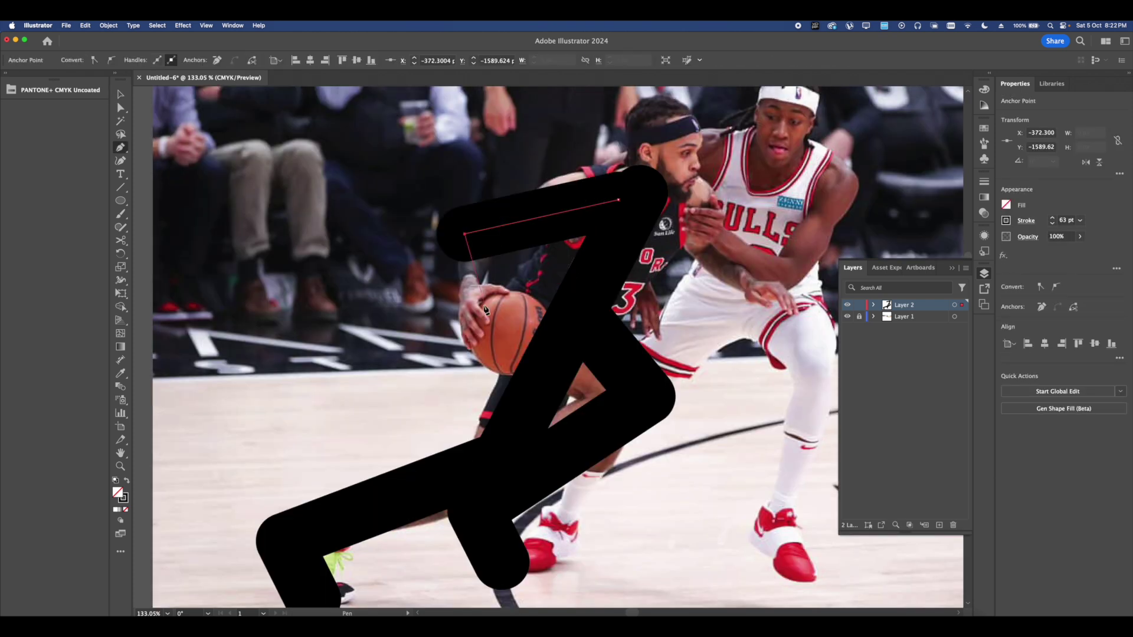
{"action": "left_click", "coordinate": [481, 307]}
{"action": "key", "text": "Escape"}
Trace the dribbling player's other arm with an open Pen path from shoulder through elbow to hand, and deselect it
{"action": "scroll", "coordinate": [483, 309], "scroll_direction": "right", "scroll_amount": 2}
{"action": "left_click", "coordinate": [606, 222]}
{"action": "left_click", "coordinate": [662, 253]}
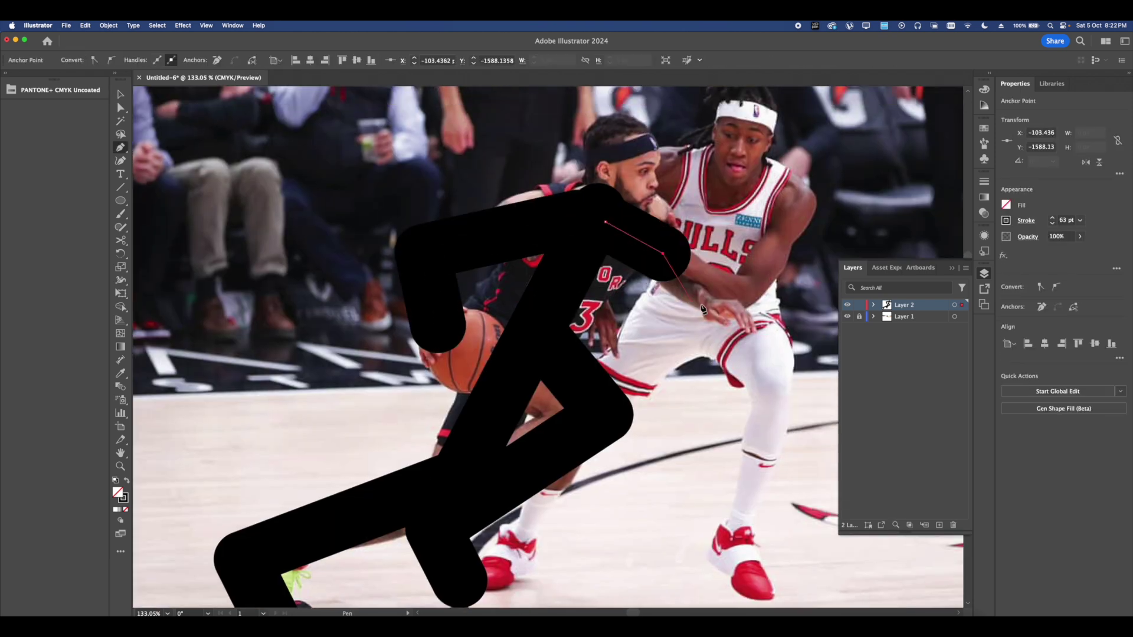
{"action": "left_click", "coordinate": [720, 310]}
{"action": "scroll", "coordinate": [720, 309], "scroll_direction": "right", "scroll_amount": 2}
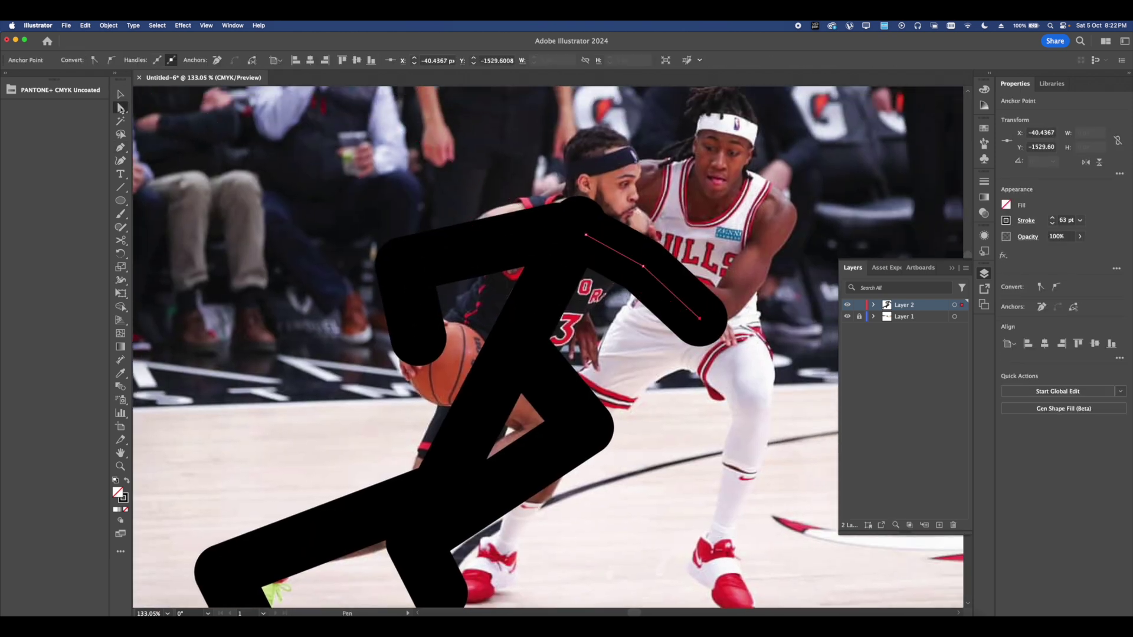
{"action": "left_click", "coordinate": [653, 217], "text": "super"}
Move the torso path's top anchor point slightly so it blends into the shoulder joint of the two arms
{"action": "scroll", "coordinate": [654, 217], "scroll_direction": "up", "scroll_amount": 3}
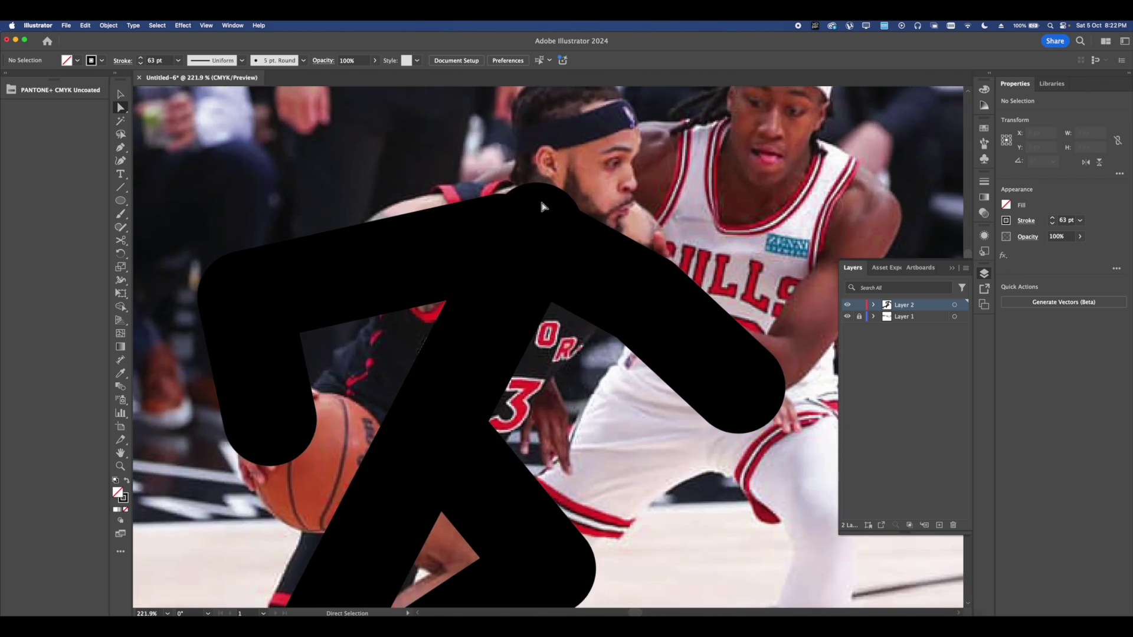
{"action": "scroll", "coordinate": [543, 225], "scroll_direction": "down", "scroll_amount": 3}
{"action": "key", "text": "super+y"}
{"action": "scroll", "coordinate": [534, 225], "scroll_direction": "up", "scroll_amount": 2}
{"action": "key", "text": "super+y"}
{"action": "left_click", "coordinate": [531, 234]}
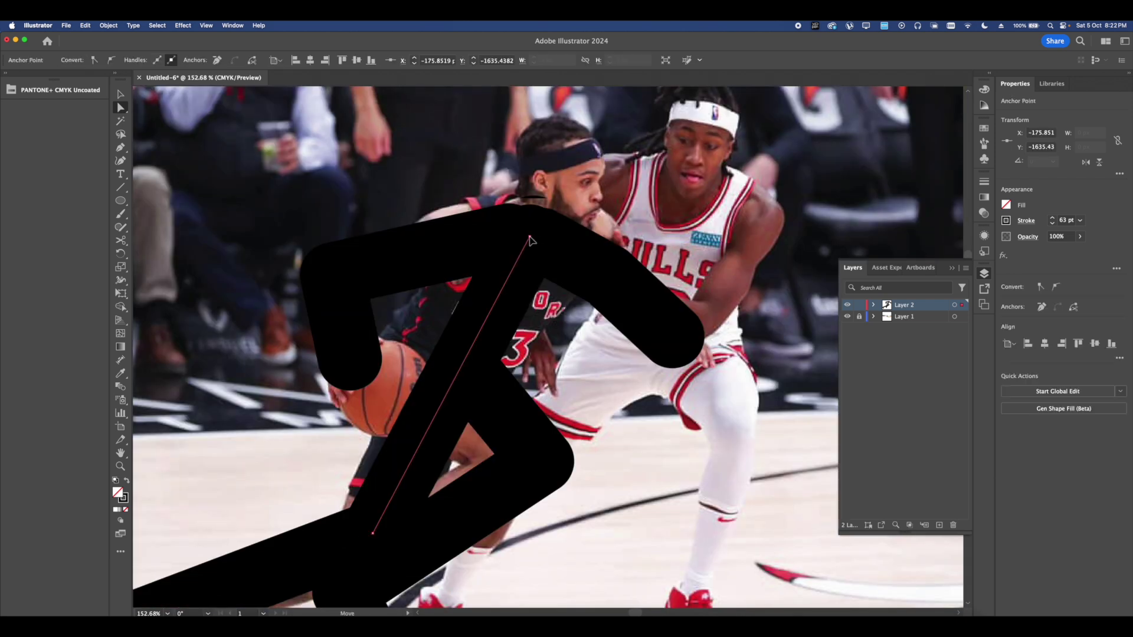
{"action": "left_click_drag", "start_coordinate": [526, 239], "coordinate": [528, 239]}
{"action": "left_click", "coordinate": [552, 199]}
Draw a circle about 115 px across over the dribbling player's head, with black fill and no stroke
{"action": "scroll", "coordinate": [552, 199], "scroll_direction": "down", "scroll_amount": 4}
{"action": "scroll", "coordinate": [555, 199], "scroll_direction": "up", "scroll_amount": 1}
{"action": "scroll", "coordinate": [560, 198], "scroll_direction": "up", "scroll_amount": 1}
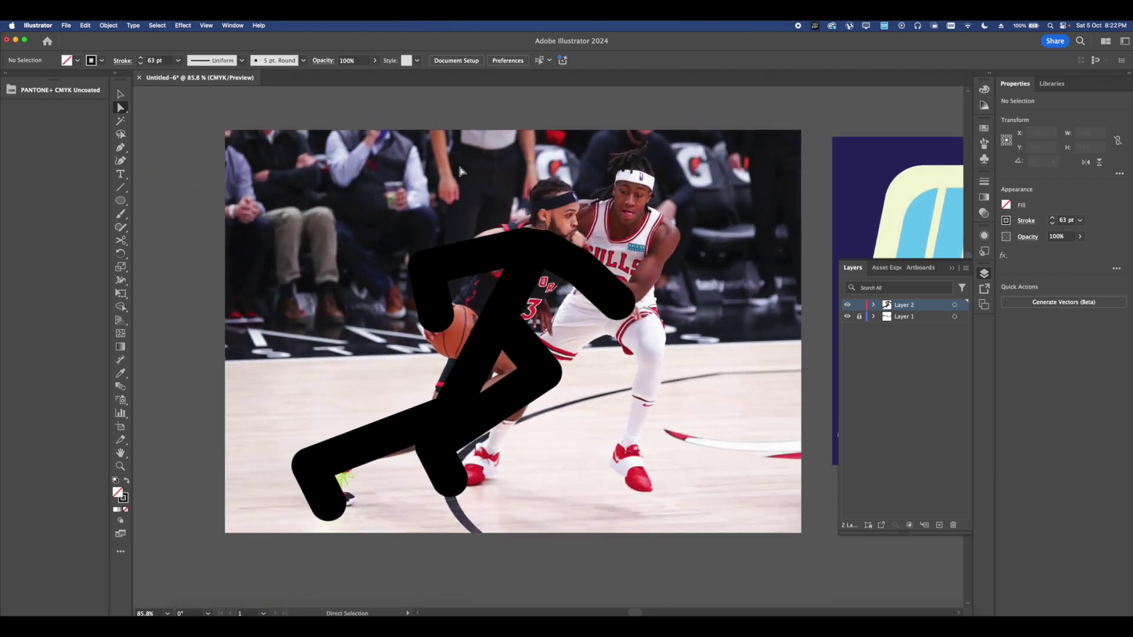
{"action": "left_click_drag", "start_coordinate": [121, 200], "coordinate": [159, 228]}
{"action": "scroll", "coordinate": [483, 250], "scroll_direction": "up", "scroll_amount": 2}
{"action": "scroll", "coordinate": [524, 214], "scroll_direction": "up", "scroll_amount": 2}
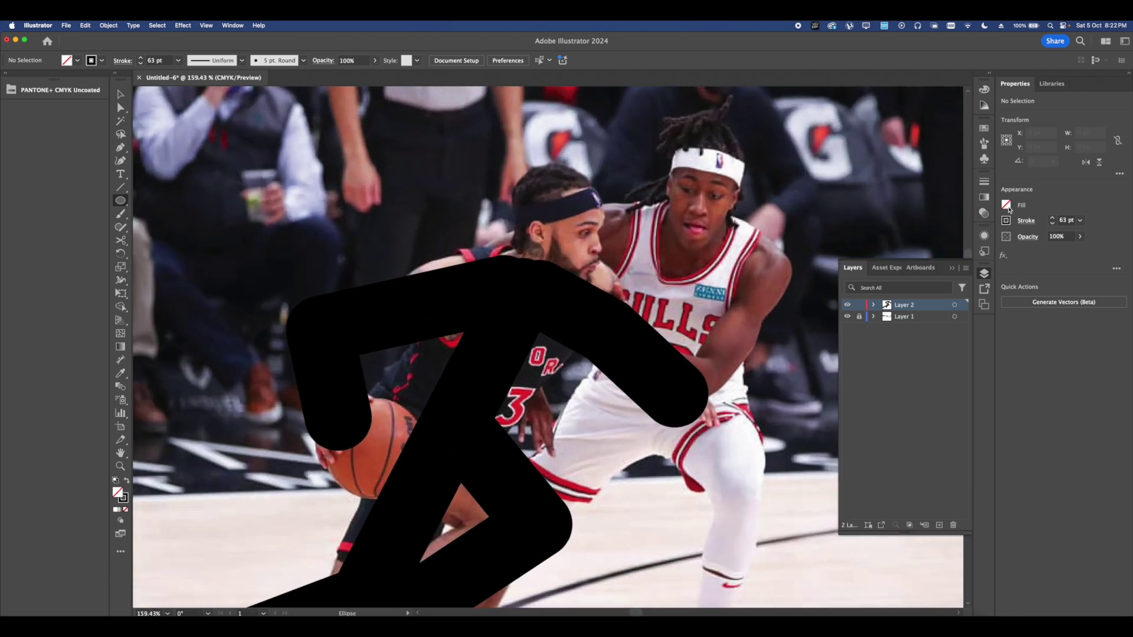
{"action": "left_click", "coordinate": [1006, 205]}
{"action": "left_click", "coordinate": [908, 244]}
{"action": "left_click", "coordinate": [1005, 220]}
{"action": "left_click", "coordinate": [885, 260]}
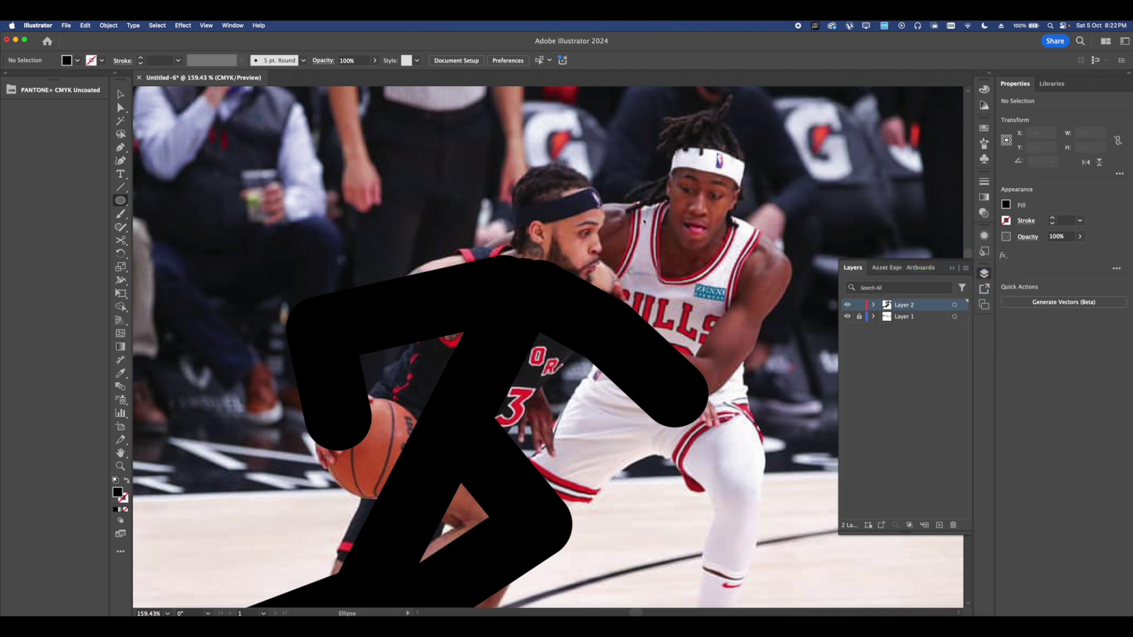
{"action": "left_click_drag", "start_coordinate": [518, 148], "coordinate": [641, 272]}
Move the head circle slightly back towards the player's shoulder joint and deselect it
{"action": "left_click", "coordinate": [121, 108]}
{"action": "left_click", "coordinate": [721, 255]}
{"action": "scroll", "coordinate": [566, 230], "scroll_direction": "up", "scroll_amount": 2}
{"action": "left_click_drag", "start_coordinate": [566, 235], "coordinate": [521, 237]}
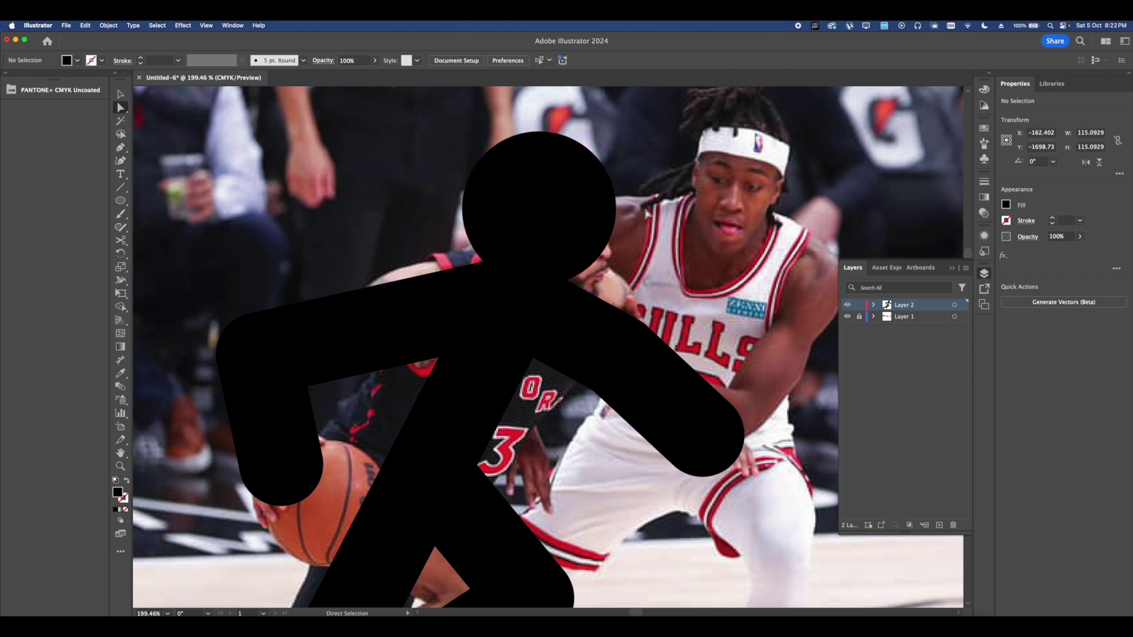
{"action": "left_click", "coordinate": [638, 198]}
Place a copy of the head circle over the basketball at the end of the ball-handling arm
{"action": "scroll", "coordinate": [626, 192], "scroll_direction": "down", "scroll_amount": 6}
{"action": "scroll", "coordinate": [673, 206], "scroll_direction": "down", "scroll_amount": 2}
{"action": "scroll", "coordinate": [526, 245], "scroll_direction": "up", "scroll_amount": 4}
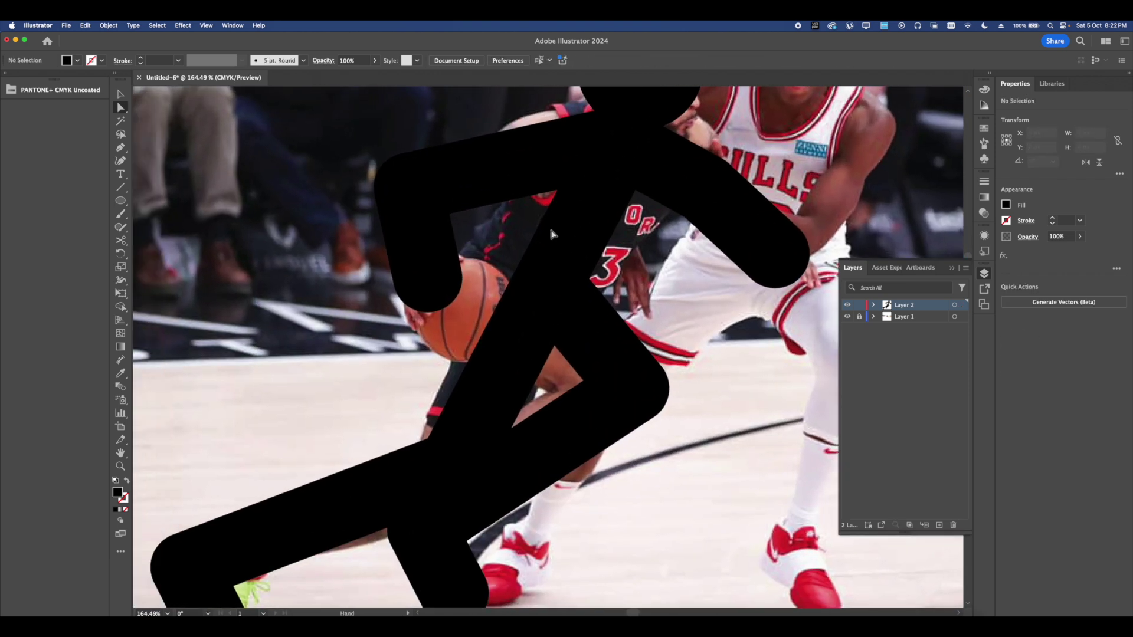
{"action": "scroll", "coordinate": [558, 232], "scroll_direction": "down", "scroll_amount": 4}
{"action": "scroll", "coordinate": [534, 226], "scroll_direction": "up", "scroll_amount": 2}
{"action": "scroll", "coordinate": [534, 225], "scroll_direction": "up", "scroll_amount": 1}
{"action": "left_click_drag", "start_coordinate": [627, 167], "coordinate": [484, 328]}
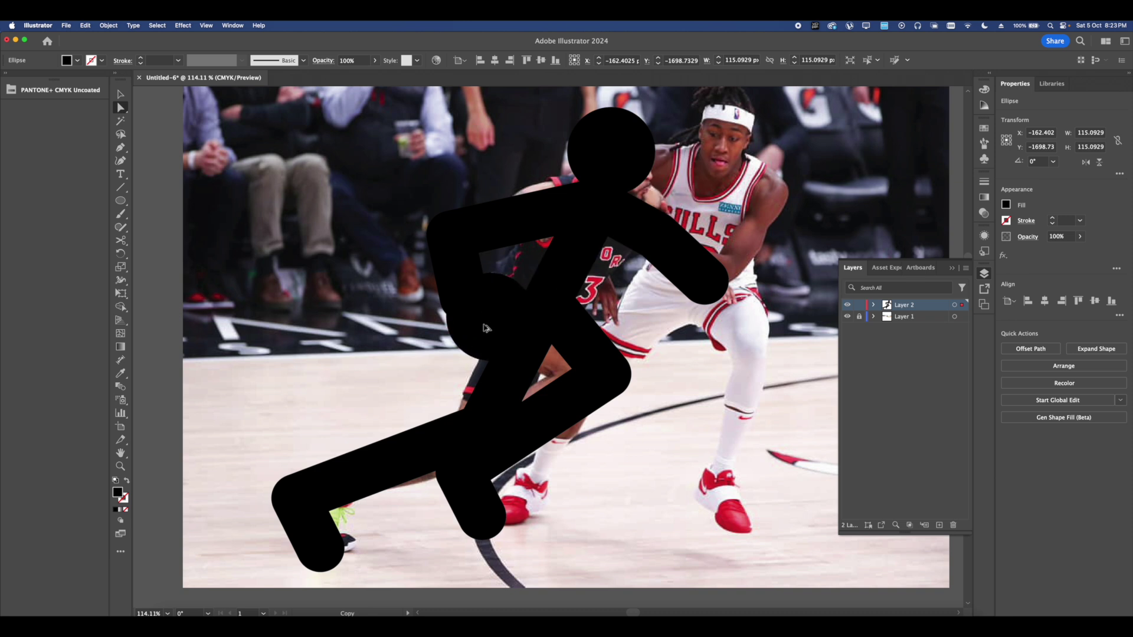
{"action": "scroll", "coordinate": [484, 329], "scroll_direction": "down", "scroll_amount": 5}
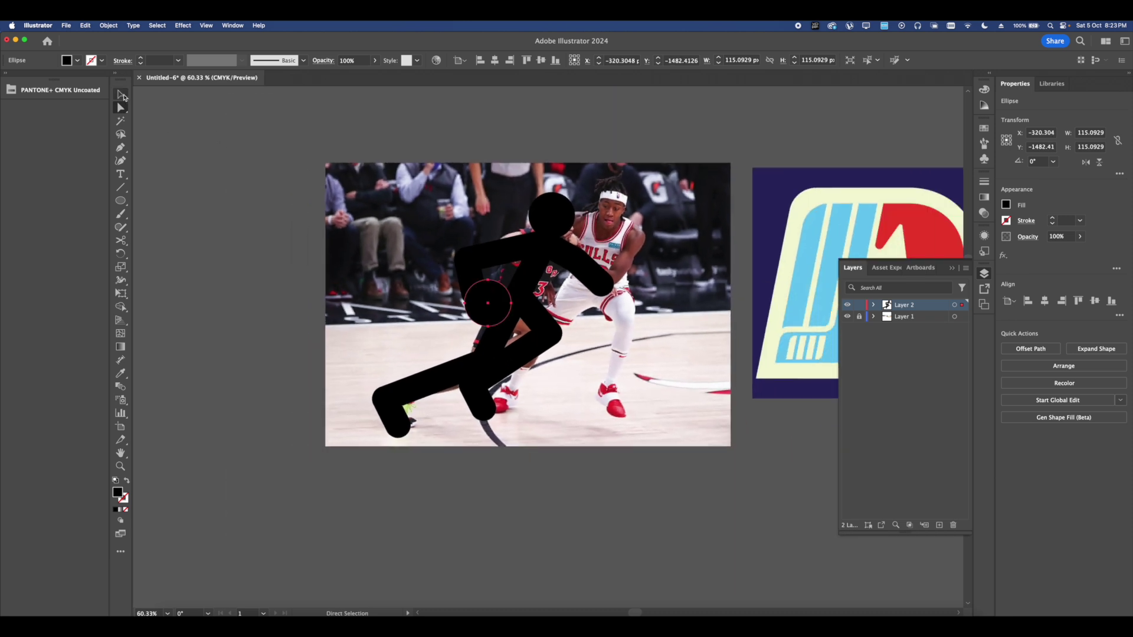
Select all parts of the traced figure, move them off the photo onto the empty area below, and deselect
{"action": "left_click", "coordinate": [121, 94]}
{"action": "scroll", "coordinate": [413, 206], "scroll_direction": "down", "scroll_amount": 2}
{"action": "left_click_drag", "start_coordinate": [348, 197], "coordinate": [547, 381]}
{"action": "scroll", "coordinate": [512, 344], "scroll_direction": "down", "scroll_amount": 3}
{"action": "left_click_drag", "start_coordinate": [494, 316], "coordinate": [450, 490]}
{"action": "scroll", "coordinate": [485, 448], "scroll_direction": "down", "scroll_amount": 3}
{"action": "left_click", "coordinate": [501, 373]}
Examine how the ball, arm and torso shapes overlap in the moved figure
{"action": "scroll", "coordinate": [451, 406], "scroll_direction": "up", "scroll_amount": 2}
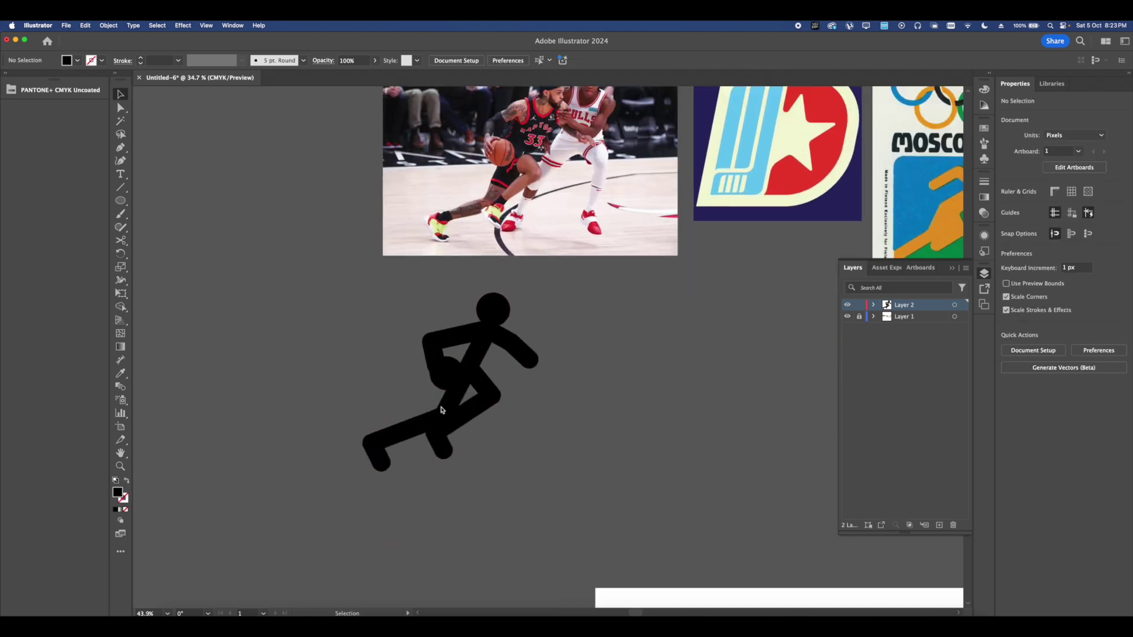
{"action": "scroll", "coordinate": [441, 410], "scroll_direction": "up", "scroll_amount": 3}
{"action": "left_click", "coordinate": [452, 357]}
{"action": "scroll", "coordinate": [455, 334], "scroll_direction": "up", "scroll_amount": 2}
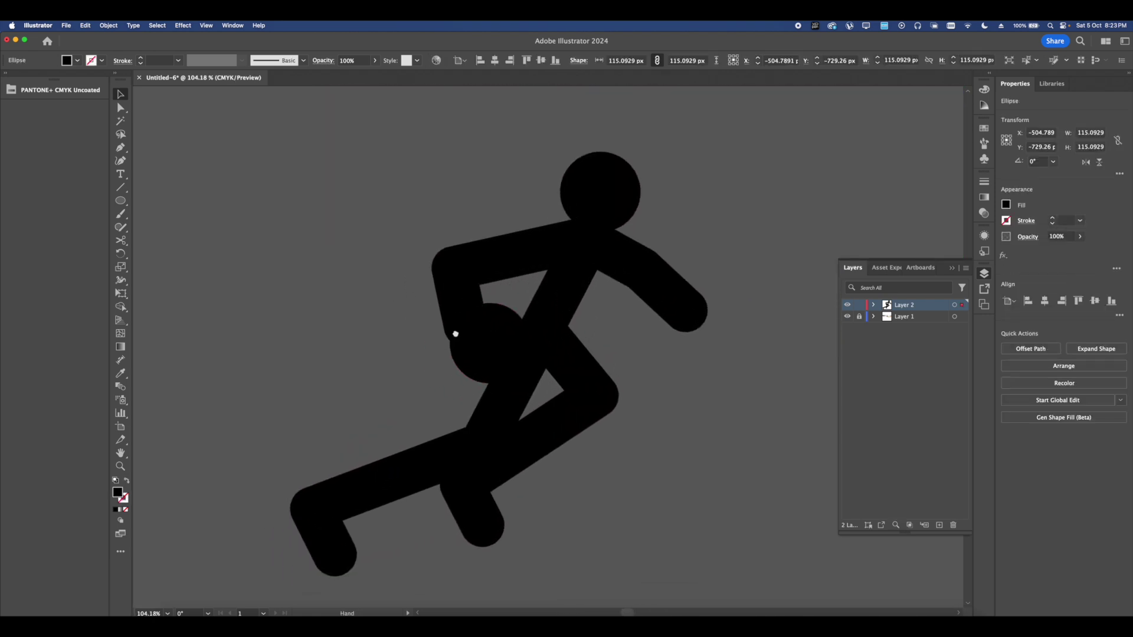
{"action": "scroll", "coordinate": [466, 378], "scroll_direction": "up", "scroll_amount": 2}
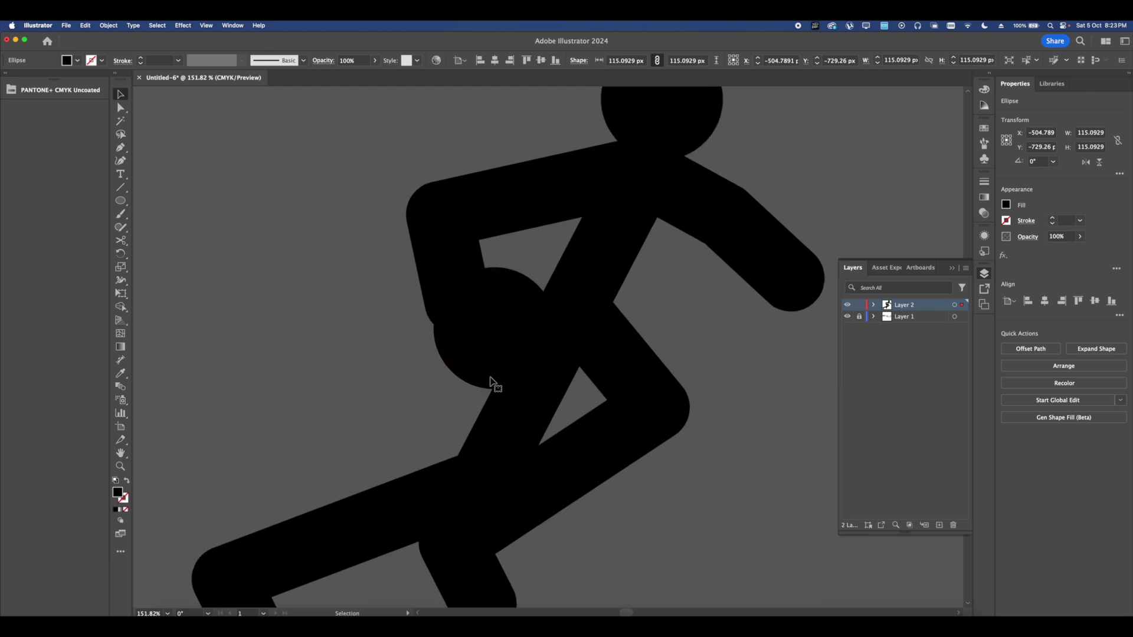
{"action": "scroll", "coordinate": [491, 383], "scroll_direction": "up", "scroll_amount": 1}
{"action": "scroll", "coordinate": [490, 382], "scroll_direction": "down", "scroll_amount": 4}
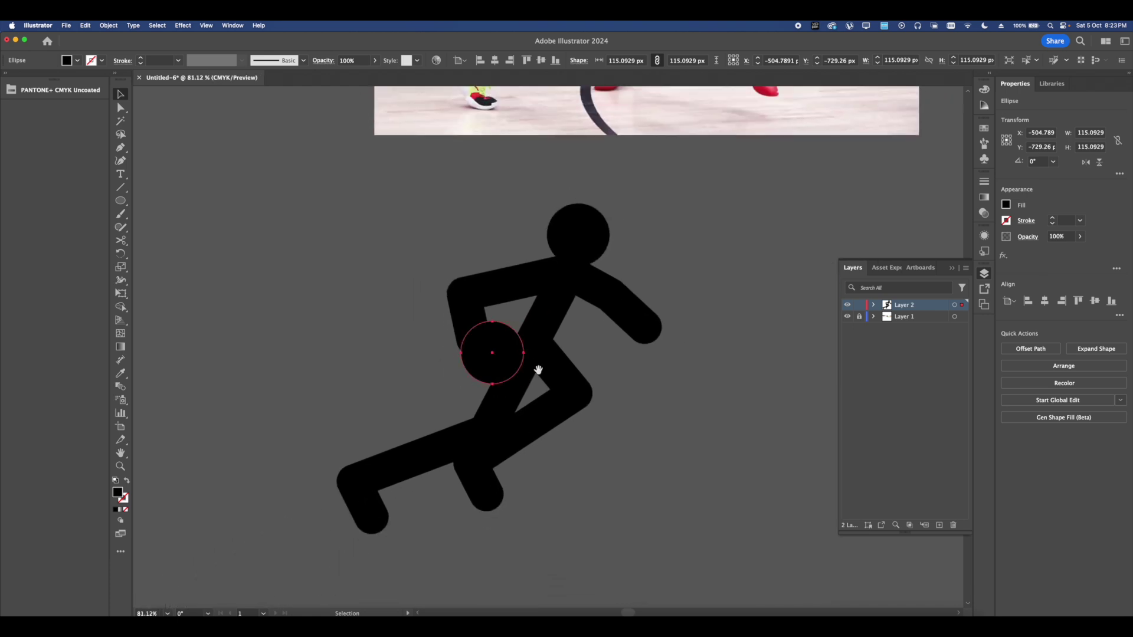
{"action": "left_click", "coordinate": [536, 379]}
{"action": "scroll", "coordinate": [536, 380], "scroll_direction": "up", "scroll_amount": 1}
{"action": "mouse_move", "coordinate": [534, 375]}
{"action": "left_mouse_down"}
{"action": "mouse_move", "coordinate": [526, 366]}
{"action": "mouse_move", "coordinate": [541, 388]}
{"action": "left_mouse_up"}
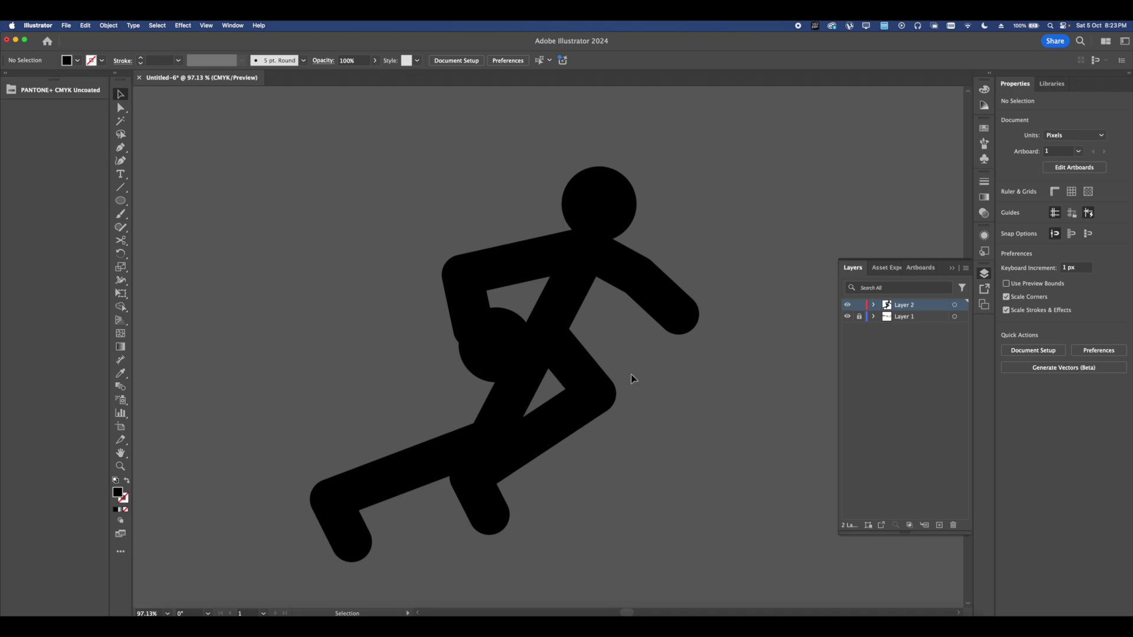
Try to narrow the free arm's stroke at its shoulder end with the Width tool, and undo it
{"action": "left_click", "coordinate": [568, 306]}
{"action": "scroll", "coordinate": [590, 315], "scroll_direction": "up", "scroll_amount": 4}
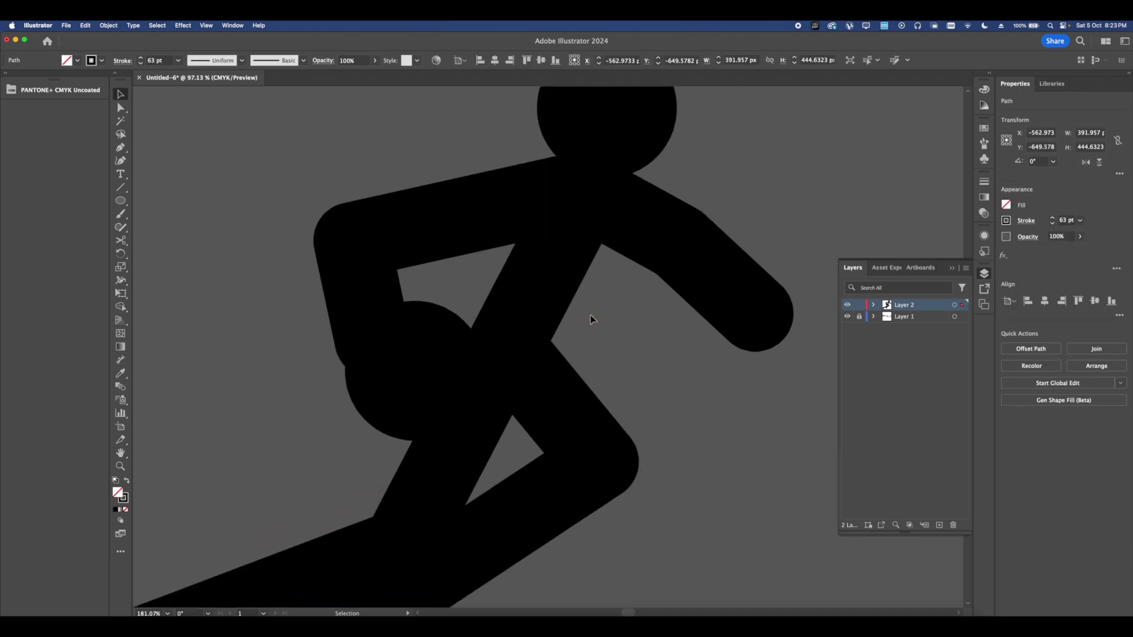
{"action": "left_click", "coordinate": [121, 280]}
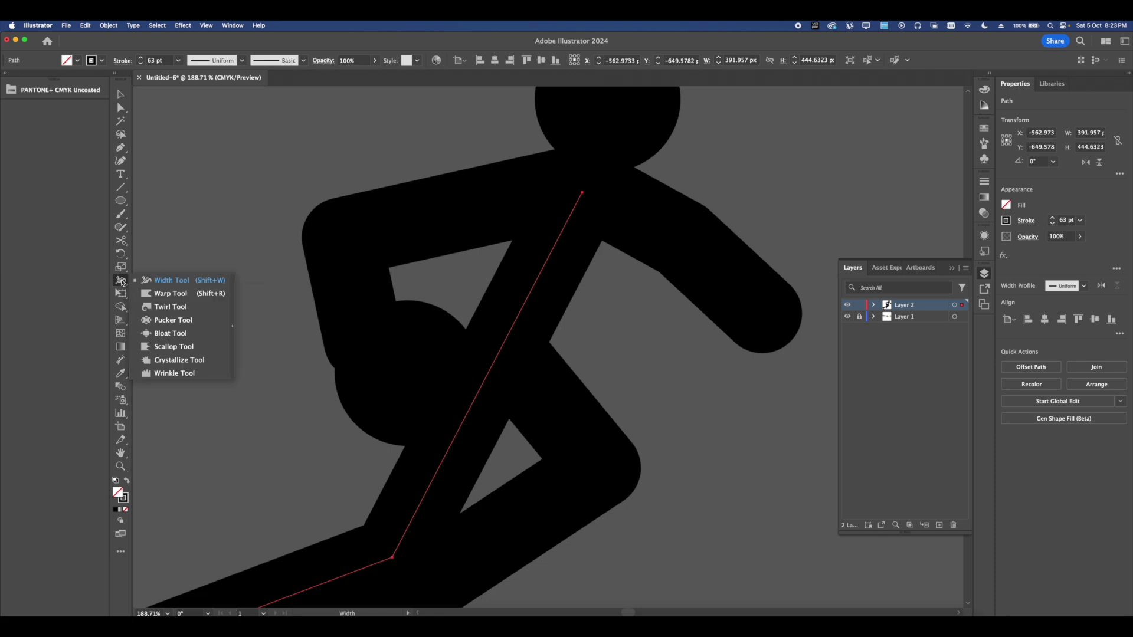
{"action": "scroll", "coordinate": [583, 199], "scroll_direction": "up", "scroll_amount": 5}
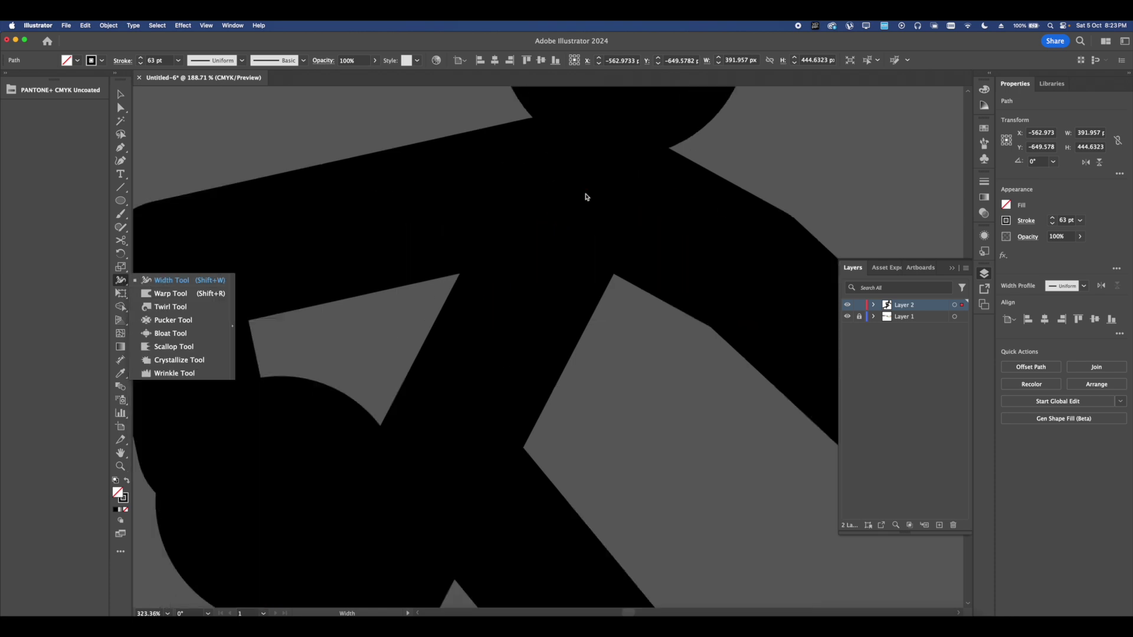
{"action": "left_click_drag", "start_coordinate": [622, 195], "coordinate": [594, 201]}
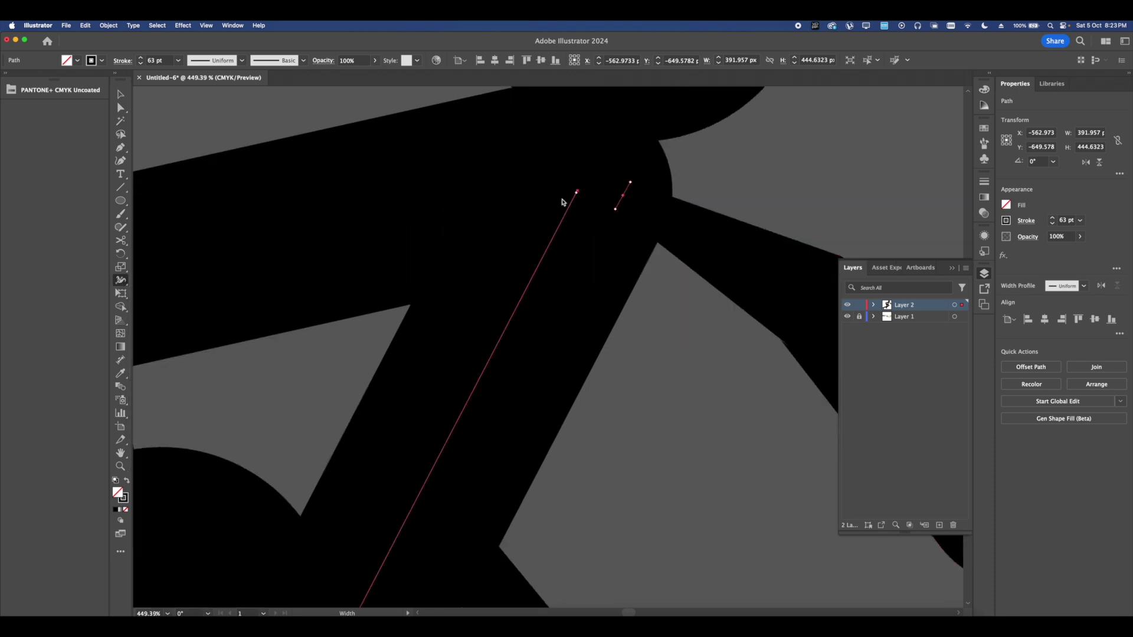
{"action": "scroll", "coordinate": [549, 201], "scroll_direction": "down", "scroll_amount": 5}
{"action": "key", "text": "super+z"}
{"action": "scroll", "coordinate": [572, 207], "scroll_direction": "up", "scroll_amount": 3}
{"action": "scroll", "coordinate": [596, 225], "scroll_direction": "down", "scroll_amount": 4}
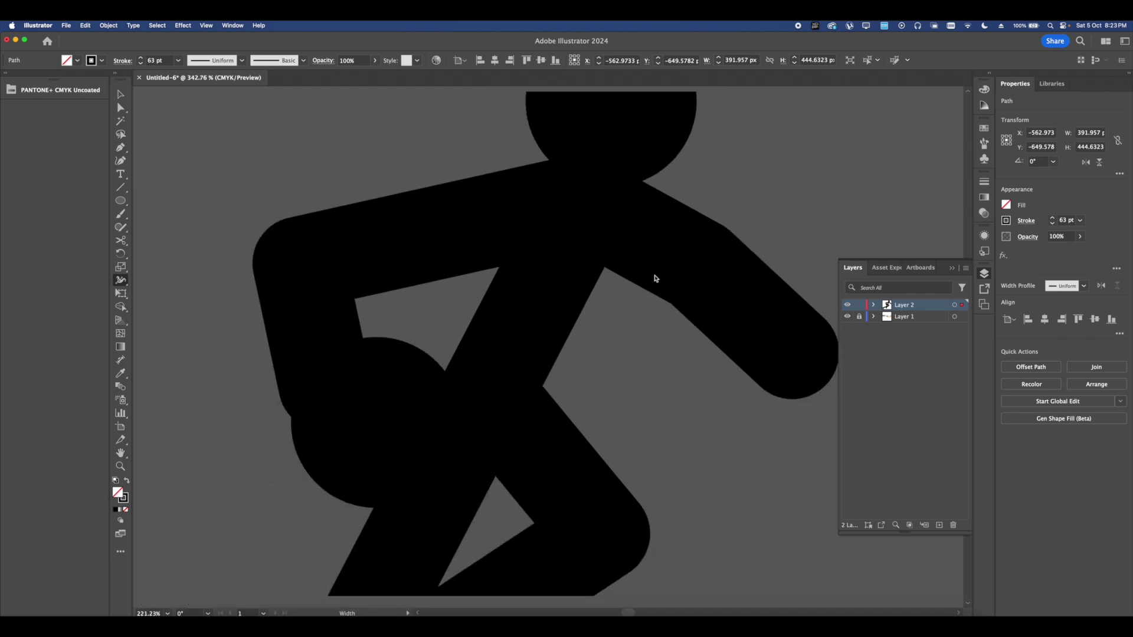
Taper both arm strokes with the Width tool so they narrow towards the shoulder, and deselect the figure
{"action": "scroll", "coordinate": [698, 353], "scroll_direction": "up", "scroll_amount": 2}
{"action": "left_click_drag", "start_coordinate": [688, 343], "coordinate": [649, 371]}
{"action": "scroll", "coordinate": [614, 349], "scroll_direction": "down", "scroll_amount": 4}
{"action": "scroll", "coordinate": [392, 321], "scroll_direction": "up", "scroll_amount": 1}
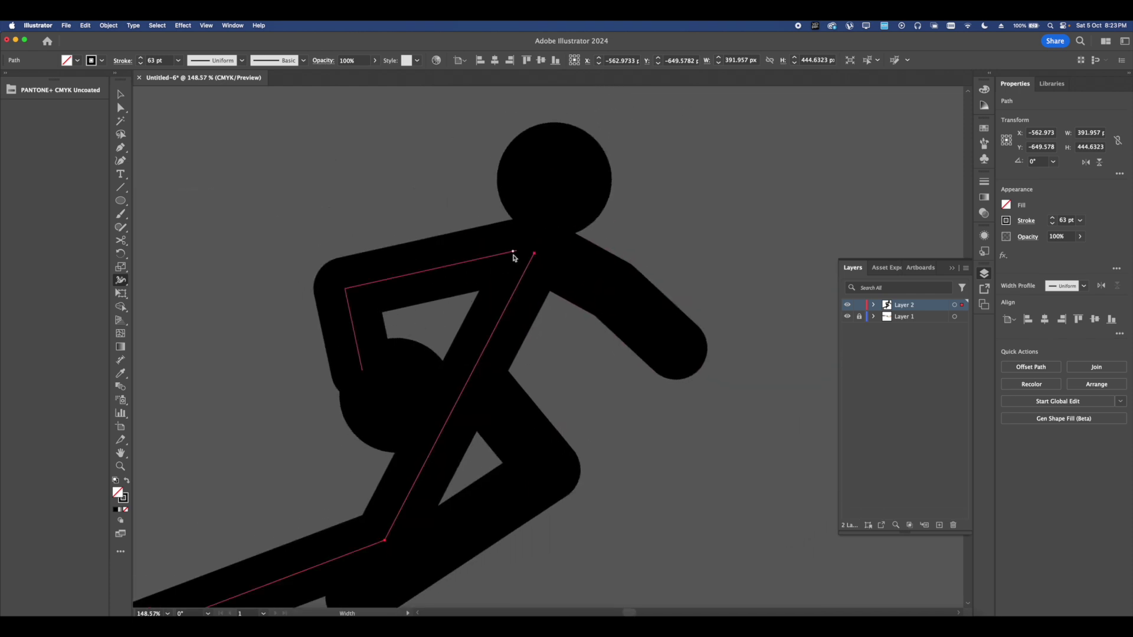
{"action": "left_click_drag", "start_coordinate": [519, 257], "coordinate": [518, 260]}
{"action": "scroll", "coordinate": [518, 260], "scroll_direction": "up", "scroll_amount": 3}
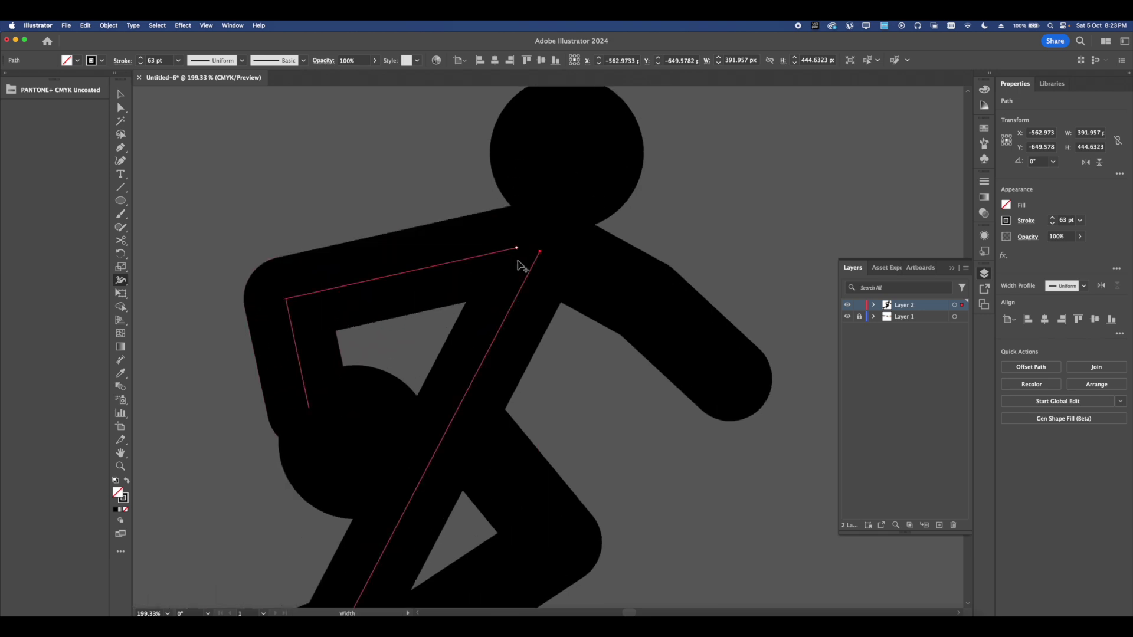
{"action": "left_click_drag", "start_coordinate": [521, 260], "coordinate": [555, 263]}
{"action": "left_click", "coordinate": [120, 95]}
{"action": "left_click_drag", "start_coordinate": [636, 298], "coordinate": [579, 293]}
{"action": "left_click", "coordinate": [661, 265]}
{"action": "scroll", "coordinate": [614, 266], "scroll_direction": "down", "scroll_amount": 5}
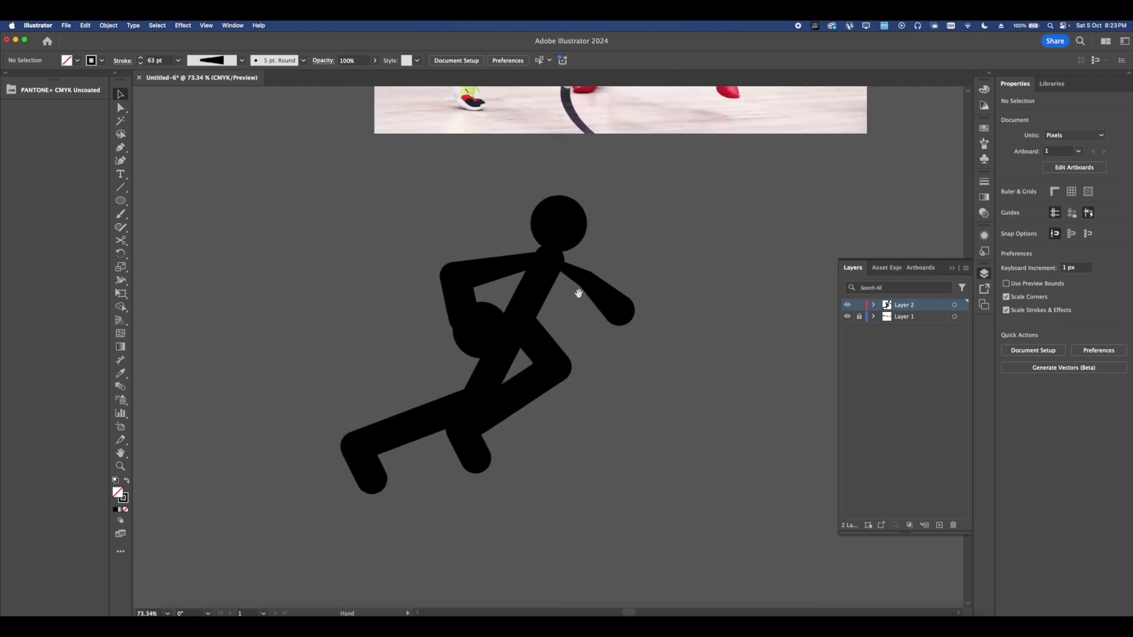
Narrow the torso-and-back-leg stroke at the heel with the Width tool so the back leg tapers into the foot
{"action": "left_click", "coordinate": [502, 389]}
{"action": "scroll", "coordinate": [424, 385], "scroll_direction": "up", "scroll_amount": 3}
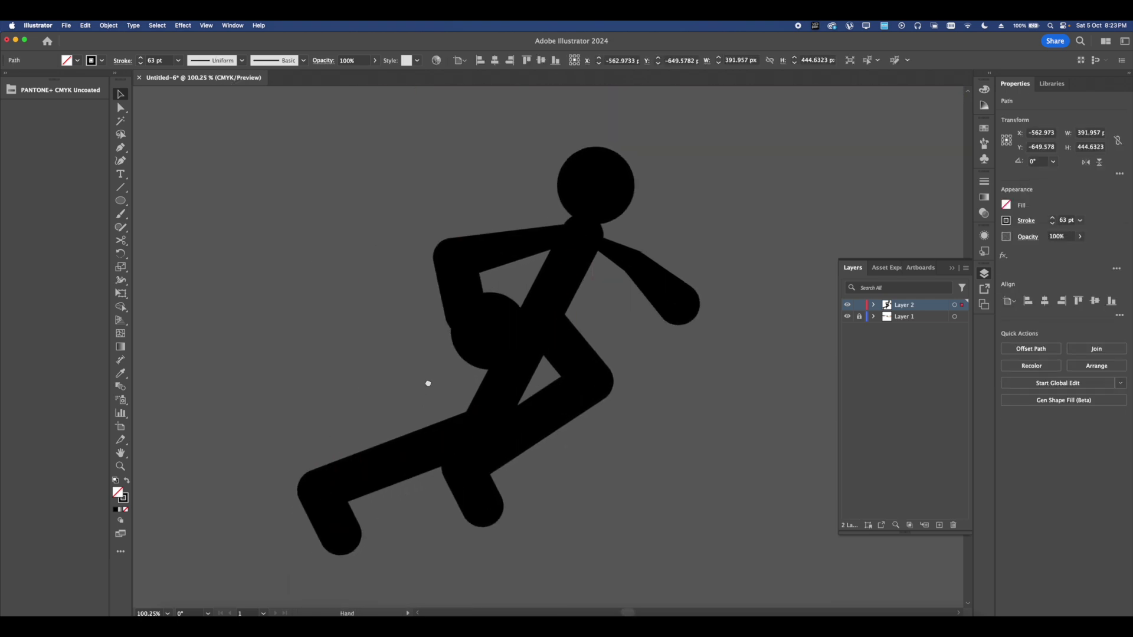
{"action": "left_click", "coordinate": [119, 283]}
{"action": "scroll", "coordinate": [411, 459], "scroll_direction": "up", "scroll_amount": 2}
{"action": "left_click_drag", "start_coordinate": [391, 393], "coordinate": [392, 391]}
{"action": "key", "text": "super+z"}
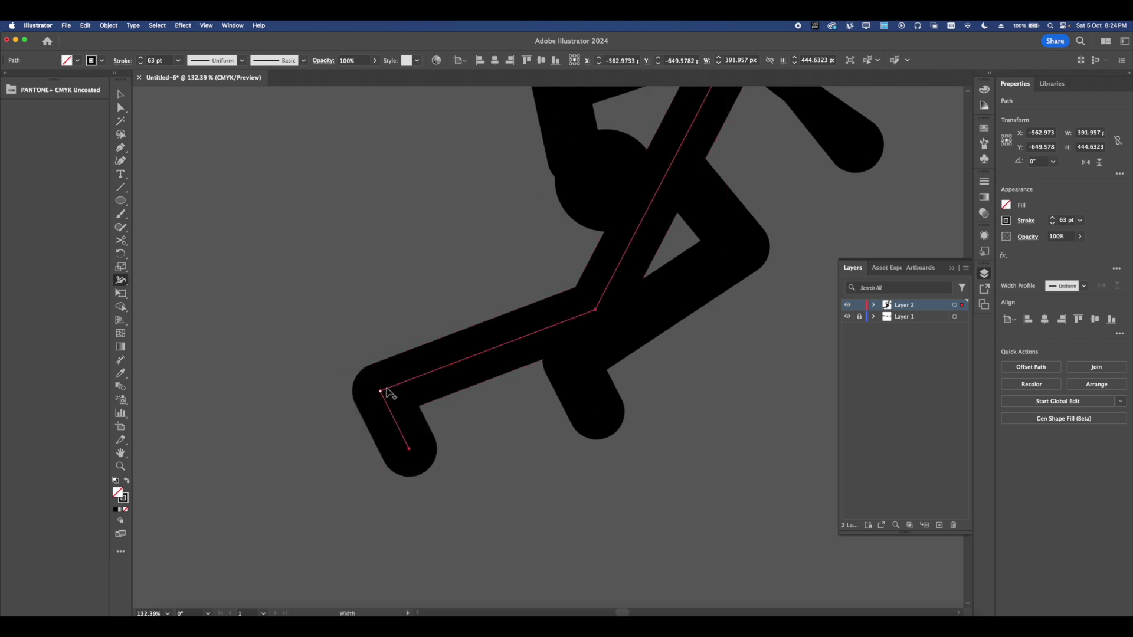
{"action": "scroll", "coordinate": [386, 394], "scroll_direction": "up", "scroll_amount": 4}
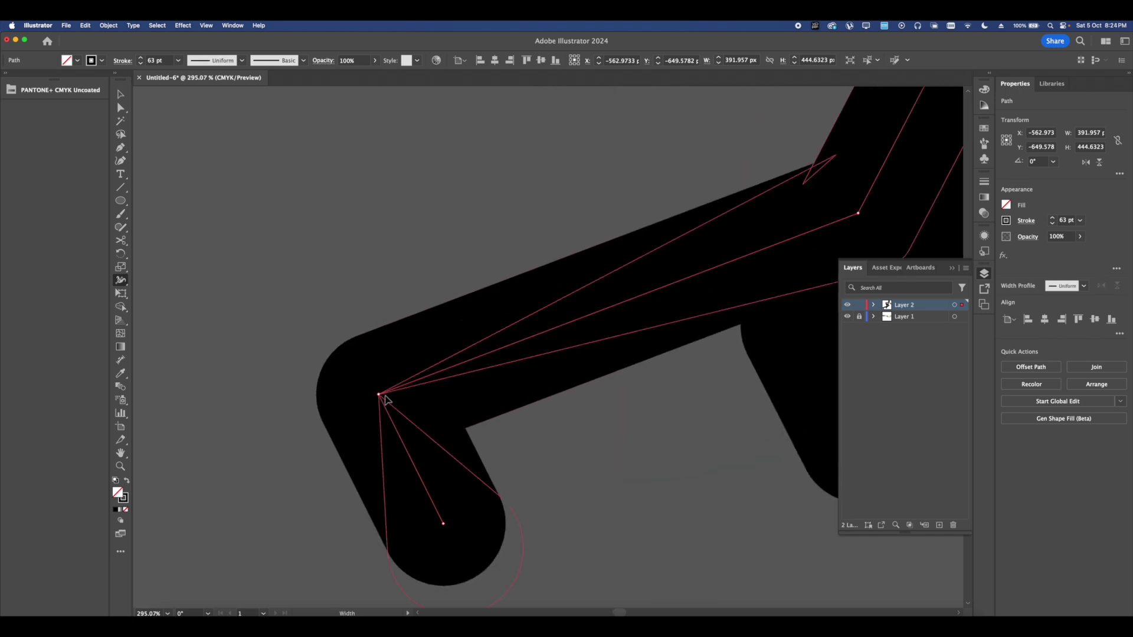
{"action": "mouse_move", "coordinate": [413, 407]}
{"action": "left_mouse_down"}
{"action": "mouse_move", "coordinate": [335, 379]}
{"action": "mouse_move", "coordinate": [342, 389]}
{"action": "left_mouse_up"}
{"action": "scroll", "coordinate": [348, 392], "scroll_direction": "down", "scroll_amount": 5}
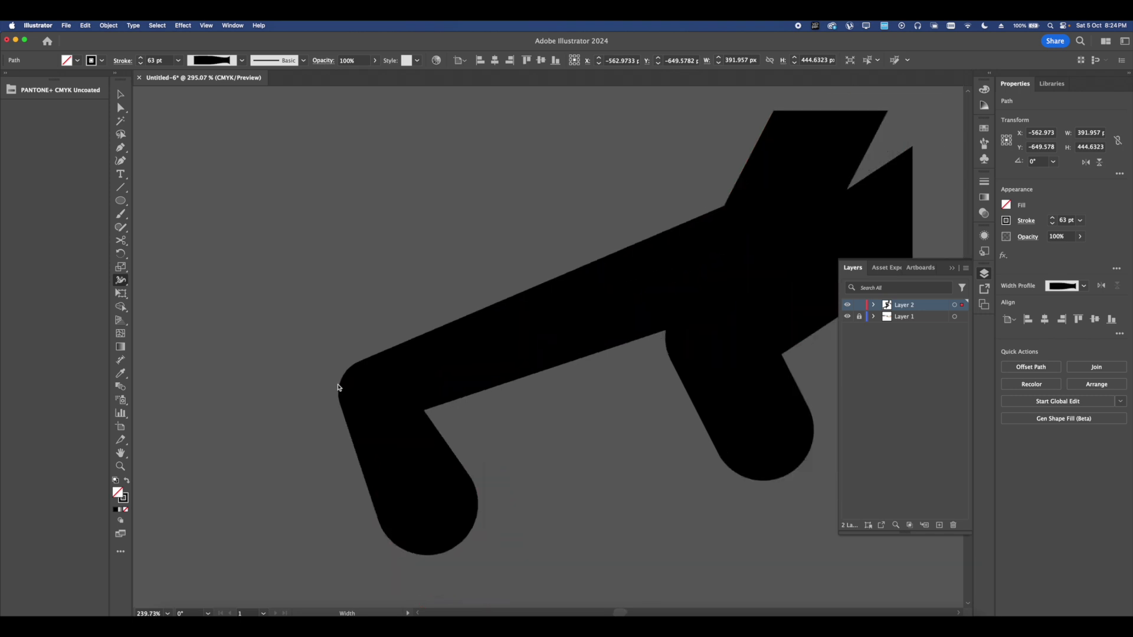
{"action": "scroll", "coordinate": [548, 395], "scroll_direction": "up", "scroll_amount": 3}
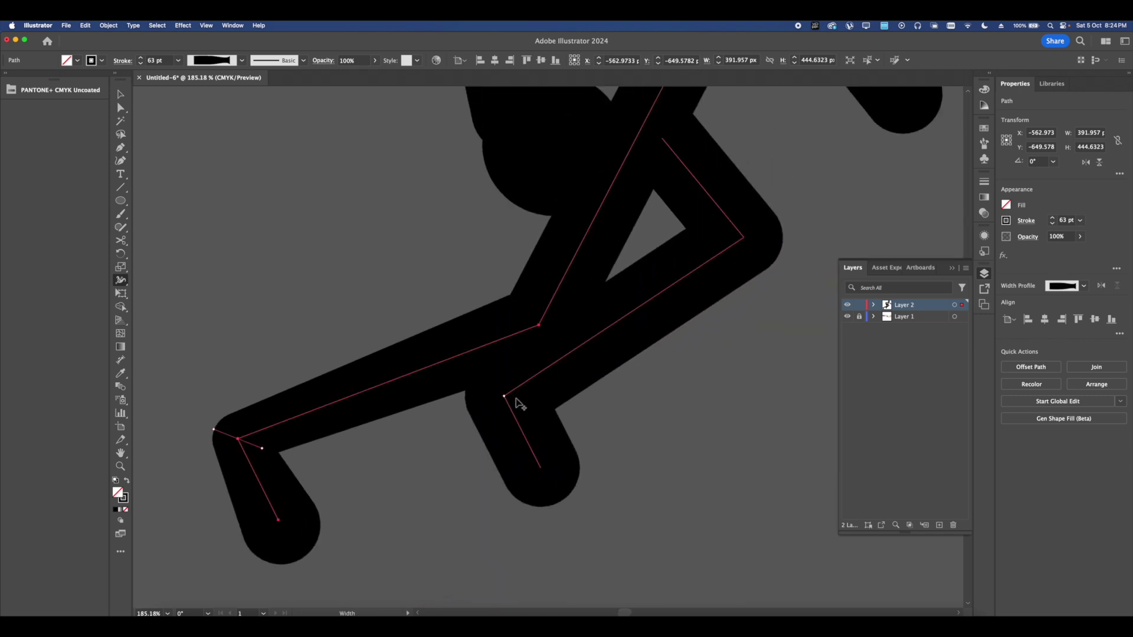
{"action": "scroll", "coordinate": [511, 400], "scroll_direction": "up", "scroll_amount": 4}
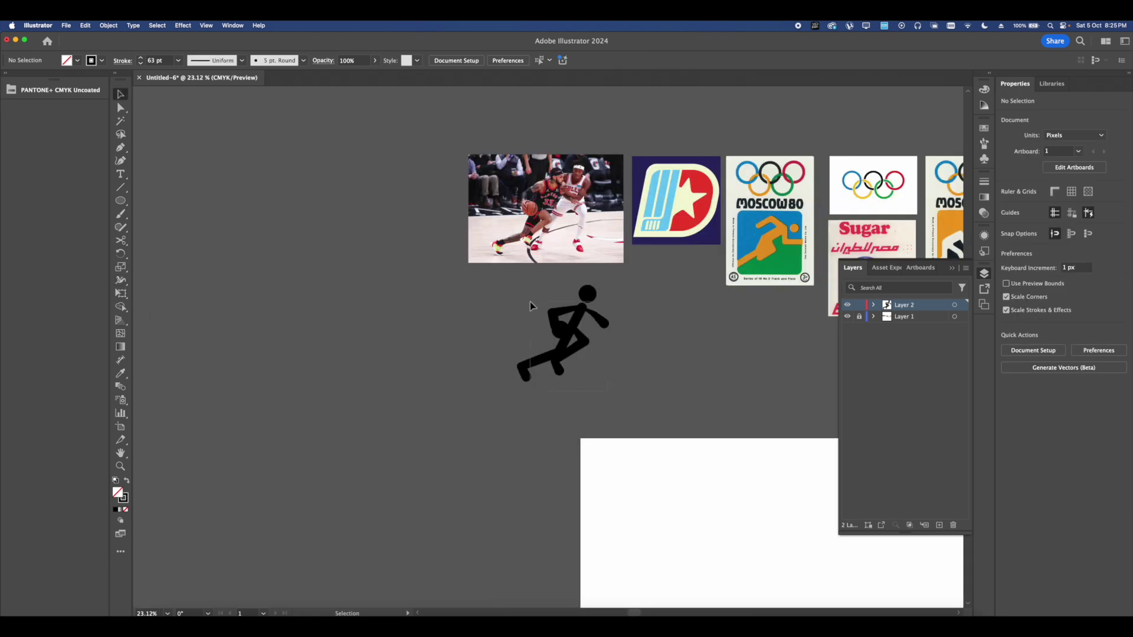
Select the whole figure and place a copy of it beside the original
{"action": "key", "text": "super+a"}
{"action": "left_click_drag", "start_coordinate": [571, 322], "coordinate": [452, 307]}
{"action": "scroll", "coordinate": [608, 346], "scroll_direction": "up", "scroll_amount": 4}
Expand the appearance of all paths in the right-hand figure into filled outlines, and deselect them
{"action": "left_click_drag", "start_coordinate": [581, 428], "coordinate": [362, 148]}
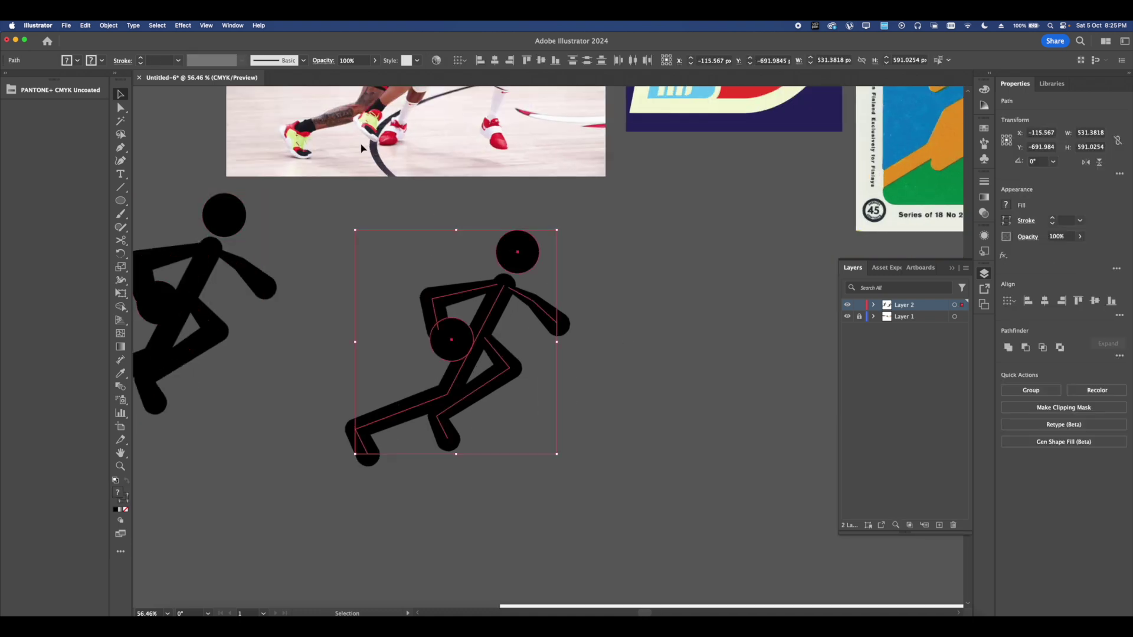
{"action": "left_click", "coordinate": [106, 25]}
{"action": "left_click", "coordinate": [146, 157]}
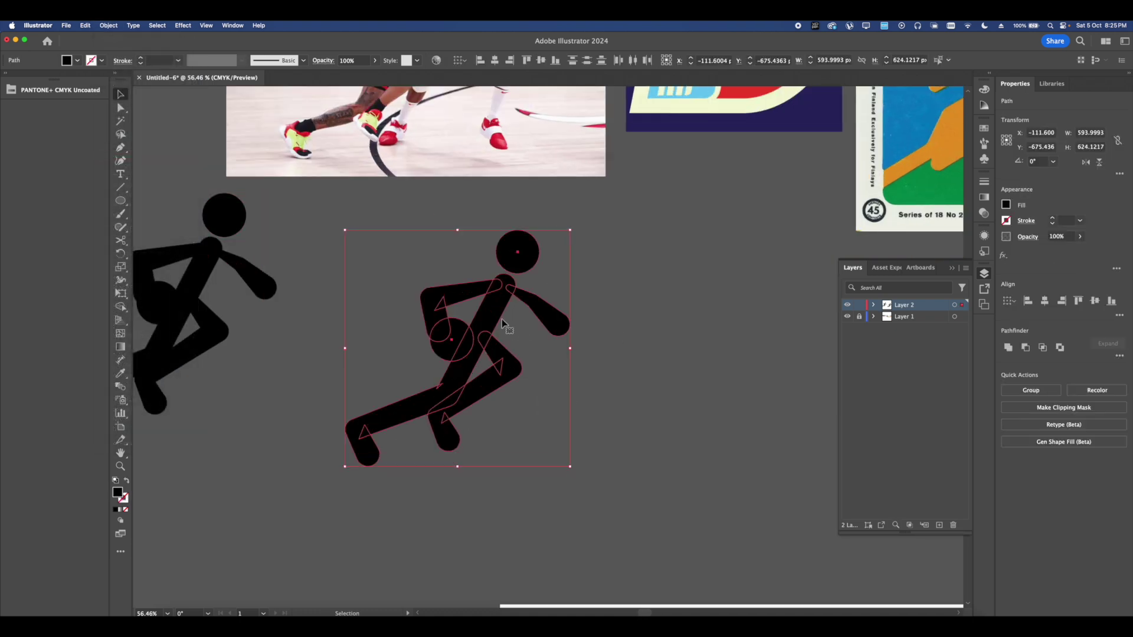
{"action": "left_click", "coordinate": [584, 350]}
Offset the expanded torso-and-back-leg outline by 7 px with round joins
{"action": "scroll", "coordinate": [472, 328], "scroll_direction": "up", "scroll_amount": 4}
{"action": "left_click", "coordinate": [531, 364]}
{"action": "left_click", "coordinate": [531, 367], "text": "shift"}
{"action": "left_click", "coordinate": [577, 366]}
{"action": "left_click", "coordinate": [495, 376]}
{"action": "left_click_drag", "start_coordinate": [494, 376], "coordinate": [513, 316]}
{"action": "scroll", "coordinate": [515, 319], "scroll_direction": "up", "scroll_amount": 2}
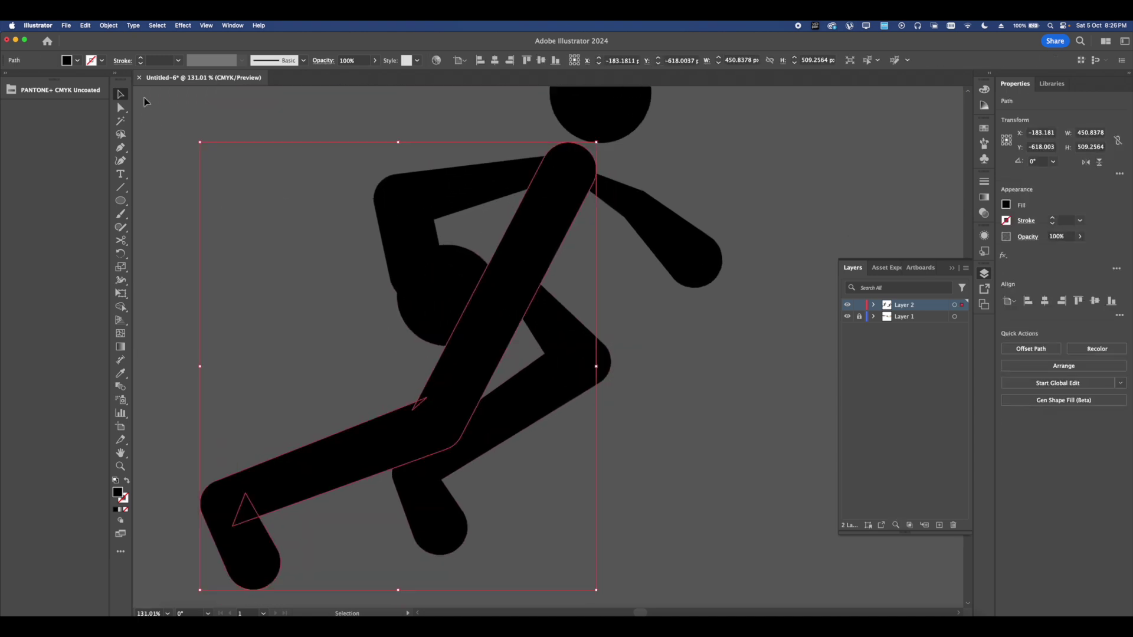
{"action": "left_click", "coordinate": [106, 26]}
{"action": "mouse_move", "coordinate": [177, 268]}
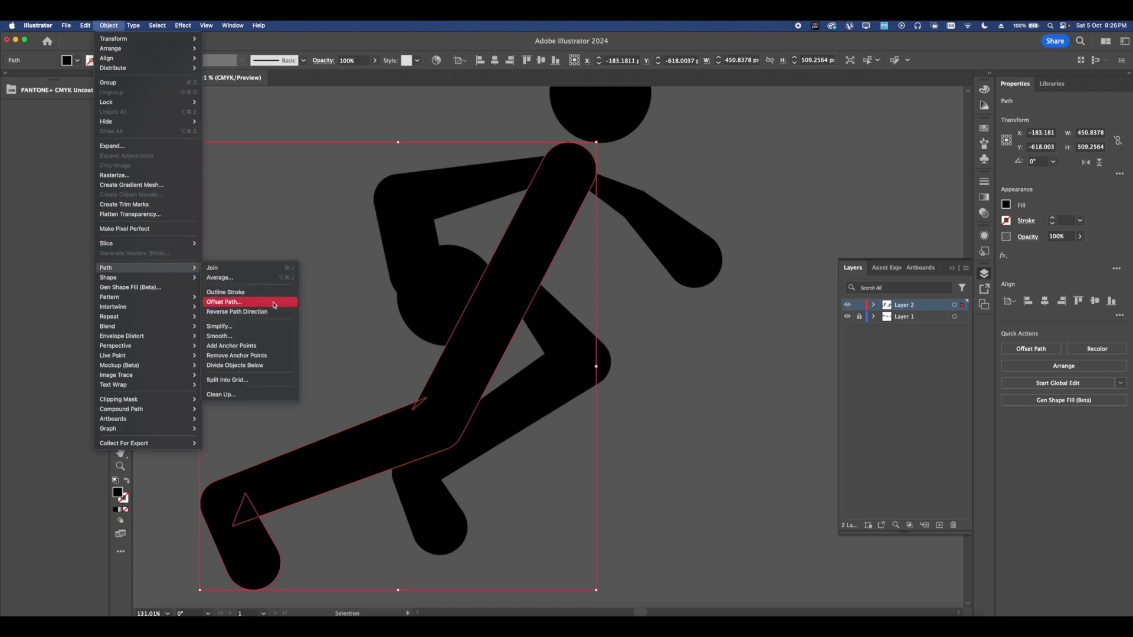
{"action": "left_click", "coordinate": [261, 302]}
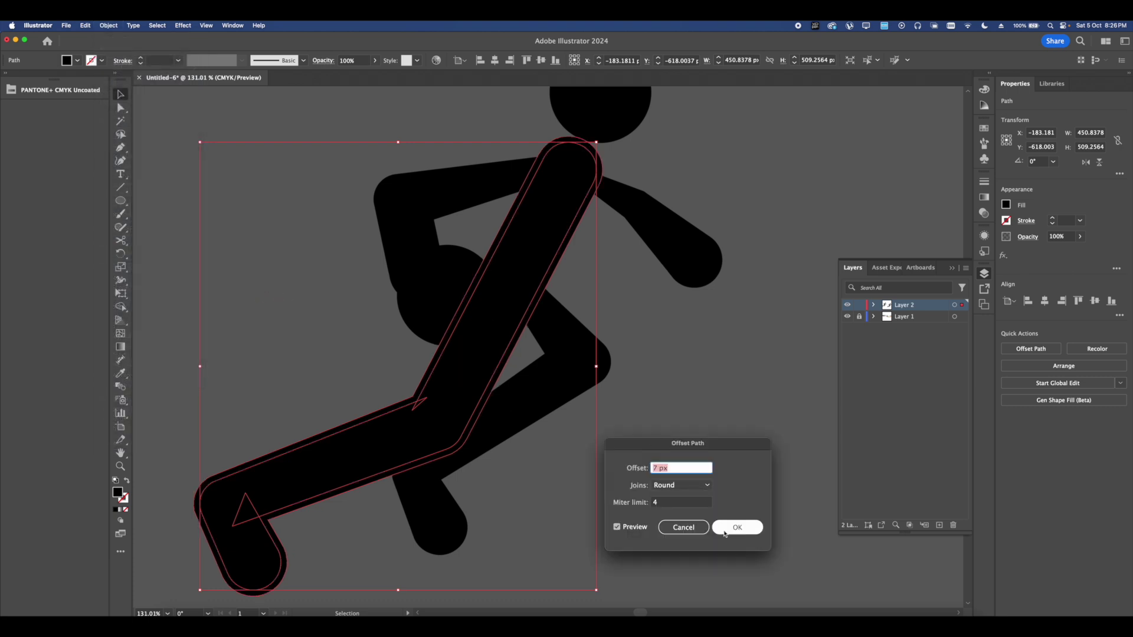
{"action": "left_click", "coordinate": [732, 527]}
Divide the front leg where the offset torso-and-back-leg outline crosses it, using Shape Builder
{"action": "left_click", "coordinate": [121, 108]}
{"action": "left_click", "coordinate": [537, 385]}
{"action": "left_click_drag", "start_coordinate": [121, 306], "coordinate": [150, 307]}
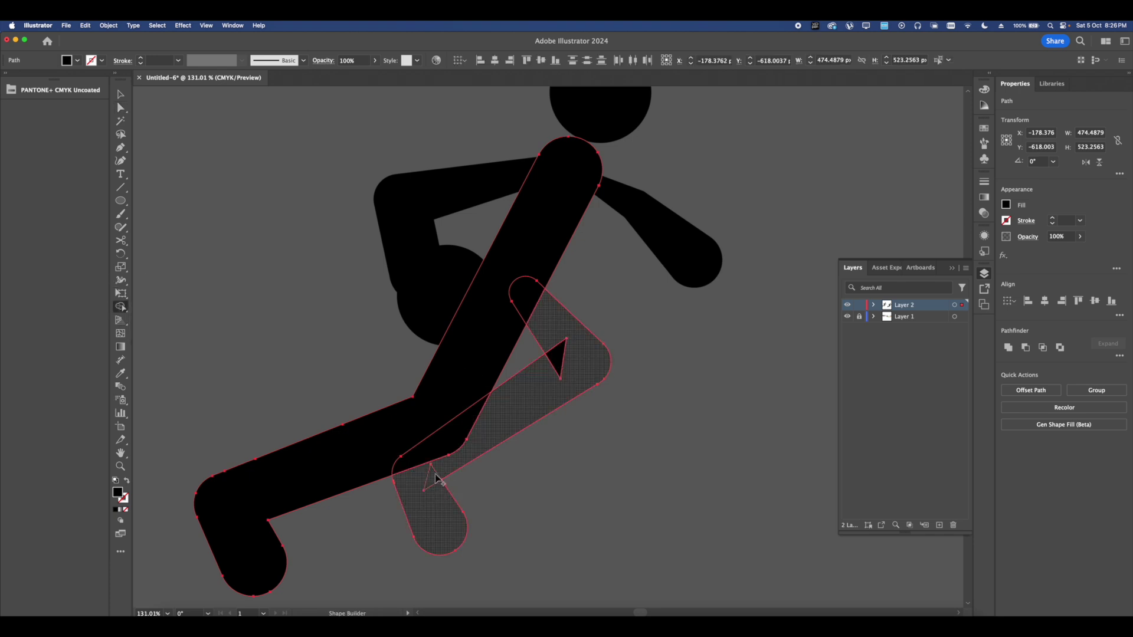
{"action": "left_click_drag", "start_coordinate": [560, 337], "coordinate": [562, 340]}
Delete the leftover offset and thigh pieces around the torso to open a gap along the front thigh
{"action": "left_click", "coordinate": [120, 110]}
{"action": "left_click", "coordinate": [581, 177]}
{"action": "scroll", "coordinate": [576, 256], "scroll_direction": "up", "scroll_amount": 3}
{"action": "left_click", "coordinate": [547, 246]}
{"action": "left_click", "coordinate": [556, 247]}
{"action": "key", "text": "Delete"}
{"action": "left_click", "coordinate": [507, 323]}
{"action": "key", "text": "Delete"}
Delete the remaining front-leg piece overlapping the hip so the gap continues between both legs
{"action": "left_click_drag", "start_coordinate": [422, 418], "coordinate": [539, 263]}
{"action": "scroll", "coordinate": [519, 317], "scroll_direction": "up", "scroll_amount": 3}
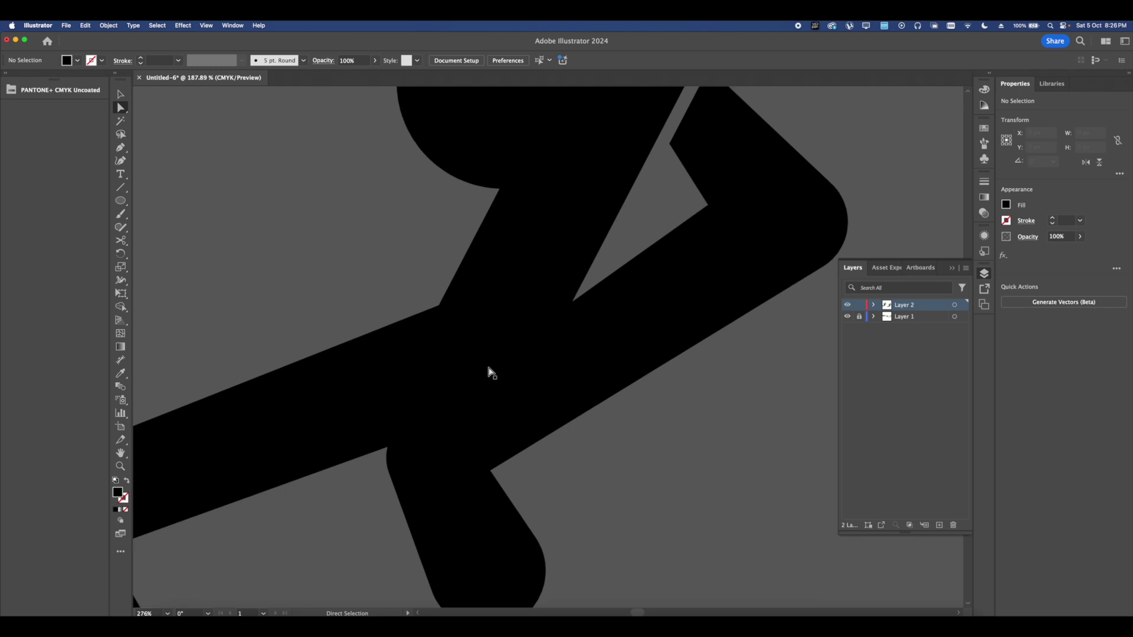
{"action": "left_click", "coordinate": [492, 372]}
{"action": "key", "text": "Delete"}
Offset the basketball circle outward by 7 px
{"action": "scroll", "coordinate": [497, 371], "scroll_direction": "down", "scroll_amount": 5}
{"action": "left_click_drag", "start_coordinate": [574, 383], "coordinate": [532, 444]}
{"action": "scroll", "coordinate": [522, 411], "scroll_direction": "up", "scroll_amount": 5}
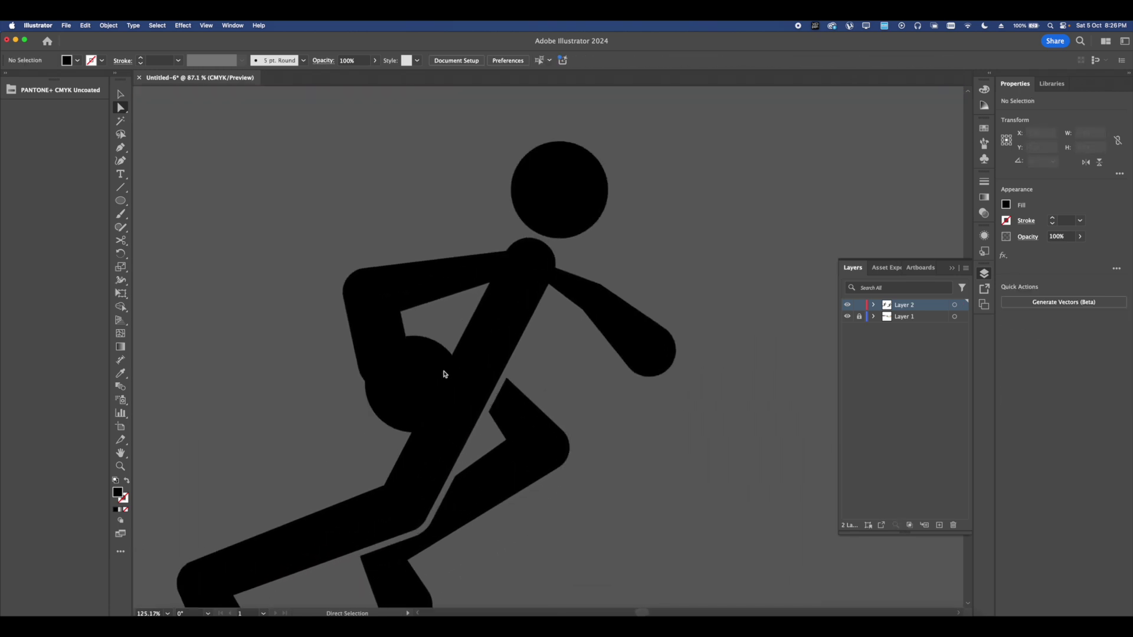
{"action": "left_click", "coordinate": [458, 372]}
{"action": "scroll", "coordinate": [437, 372], "scroll_direction": "up", "scroll_amount": 3}
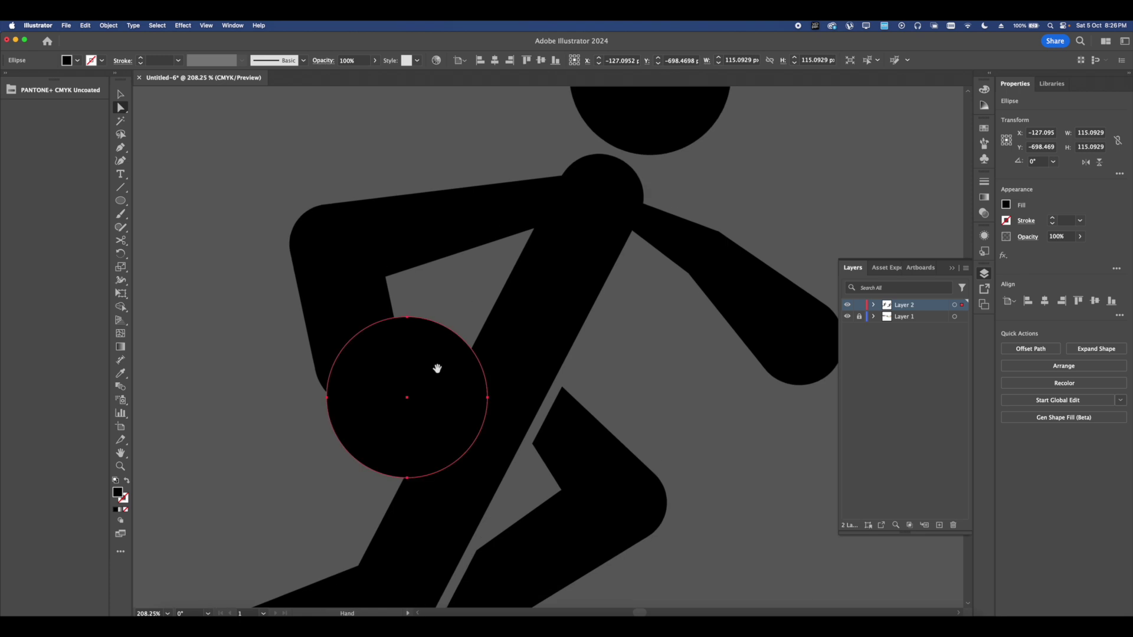
{"action": "left_click", "coordinate": [108, 26]}
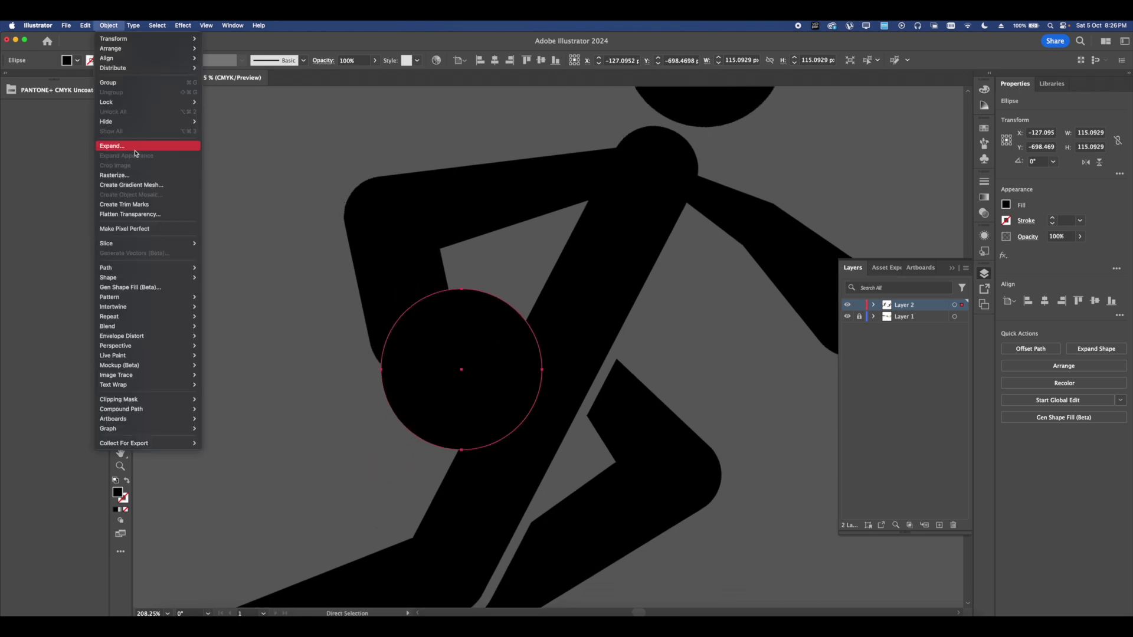
{"action": "mouse_move", "coordinate": [163, 272]}
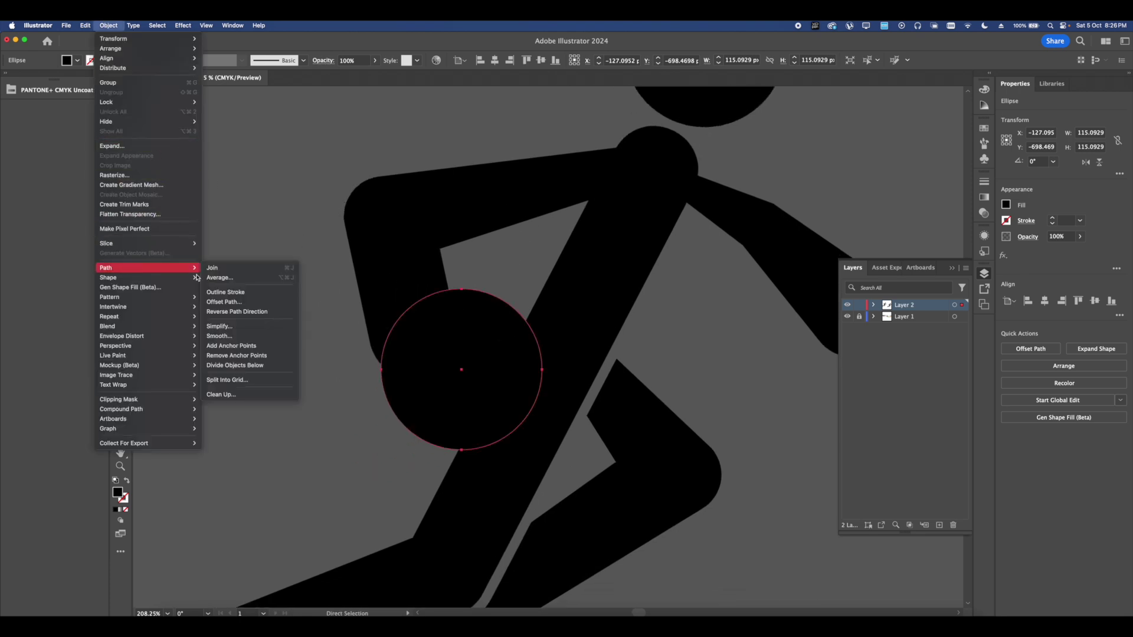
{"action": "left_click", "coordinate": [224, 301]}
{"action": "left_click", "coordinate": [737, 527]}
Divide the torso where the ball's offset circle crosses it using Shape Builder, and delete the leftover offset piece outside the torso
{"action": "left_click", "coordinate": [551, 311], "text": "shift"}
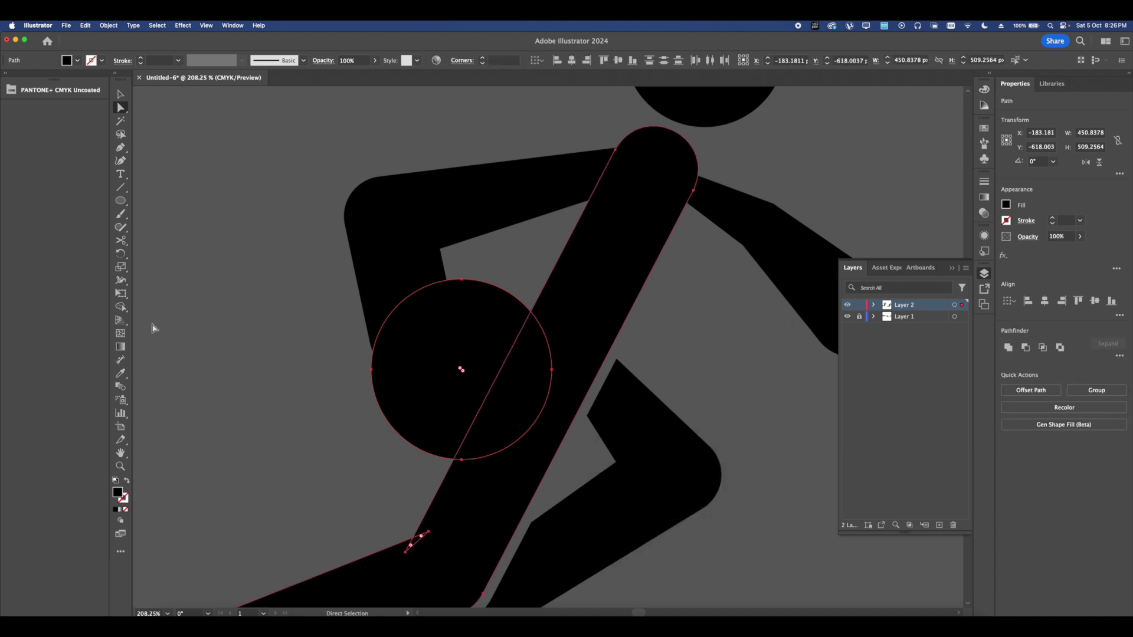
{"action": "left_click", "coordinate": [118, 306]}
{"action": "left_click", "coordinate": [120, 108]}
{"action": "left_click", "coordinate": [497, 266]}
{"action": "left_click", "coordinate": [498, 294]}
{"action": "key", "text": "BackSpace"}
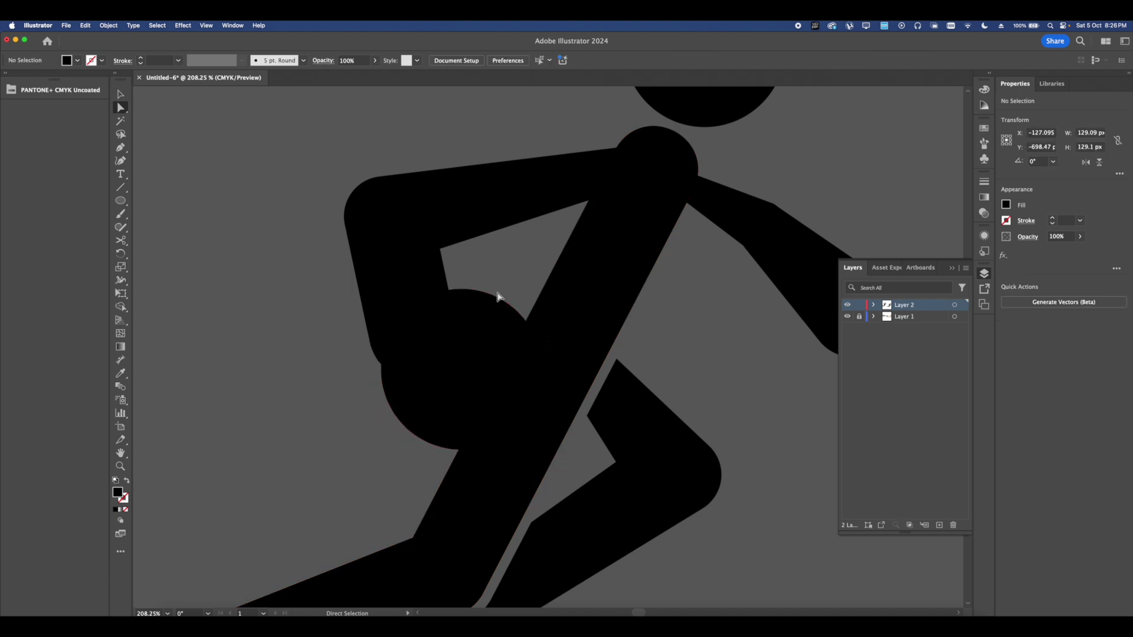
Delete the remaining piece between the ball and torso to open a curved gap around the ball
{"action": "left_click", "coordinate": [537, 351]}
{"action": "scroll", "coordinate": [540, 343], "scroll_direction": "up", "scroll_amount": 1}
{"action": "scroll", "coordinate": [540, 342], "scroll_direction": "up", "scroll_amount": 2}
{"action": "left_click", "coordinate": [538, 342]}
{"action": "key", "text": "BackSpace"}
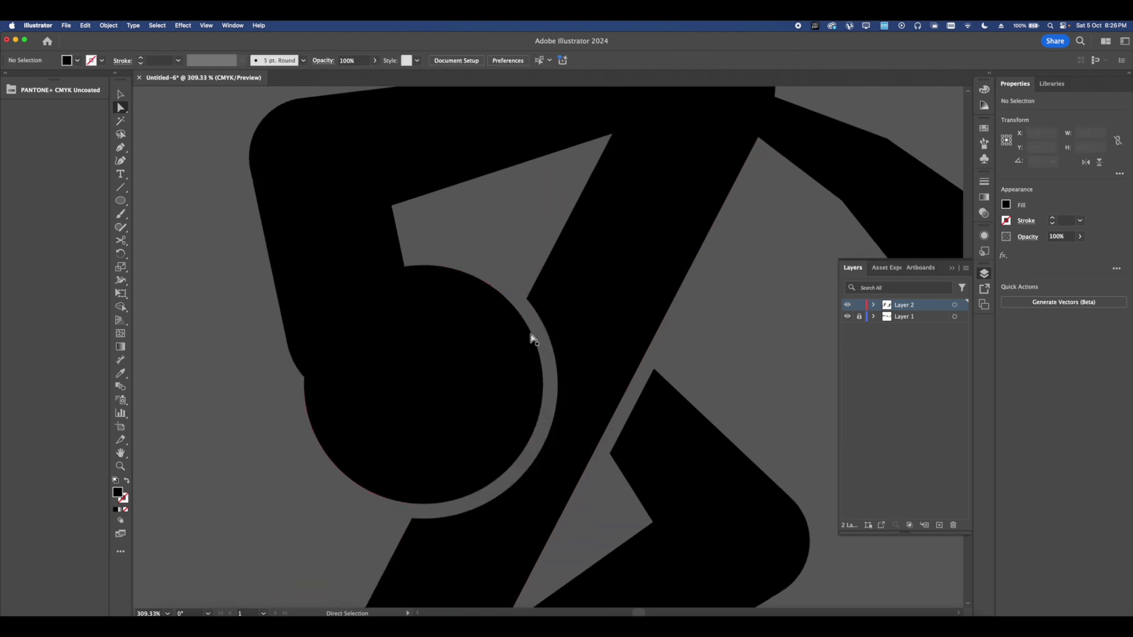
Move the complete gapped player figure to the empty area beneath the reference posters
{"action": "scroll", "coordinate": [534, 338], "scroll_direction": "down", "scroll_amount": 15}
{"action": "key", "text": "v"}
{"action": "left_click_drag", "start_coordinate": [537, 337], "coordinate": [655, 386]}
{"action": "scroll", "coordinate": [655, 386], "scroll_direction": "up", "scroll_amount": 3}
Fill the whole player figure with bright green
{"action": "left_click", "coordinate": [1005, 205]}
{"action": "left_click", "coordinate": [686, 325]}
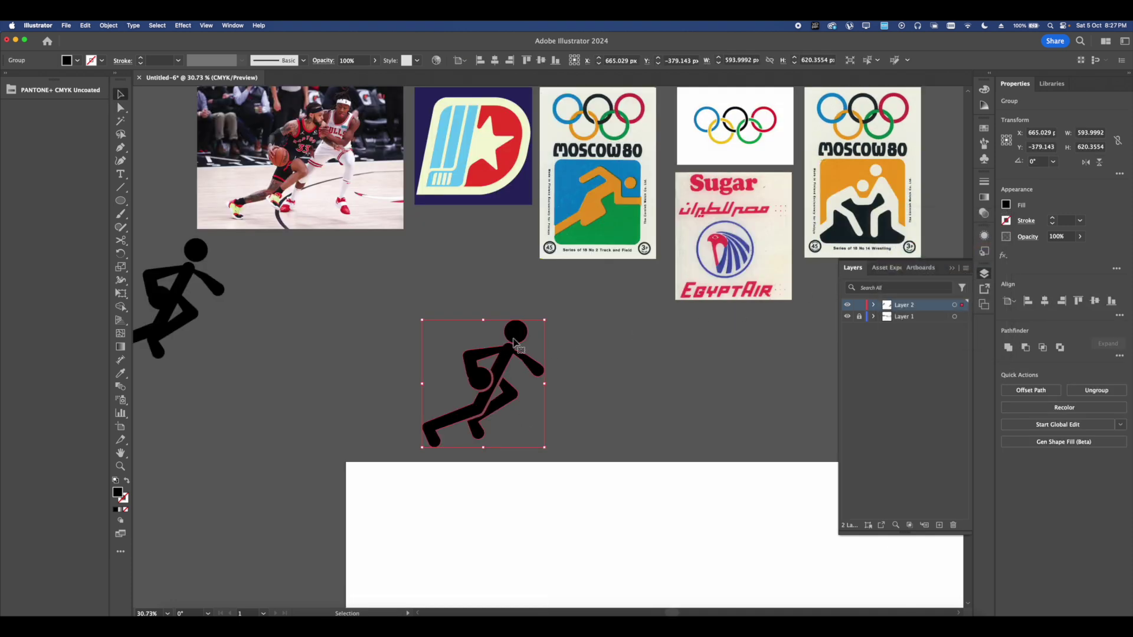
{"action": "left_click", "coordinate": [1005, 205]}
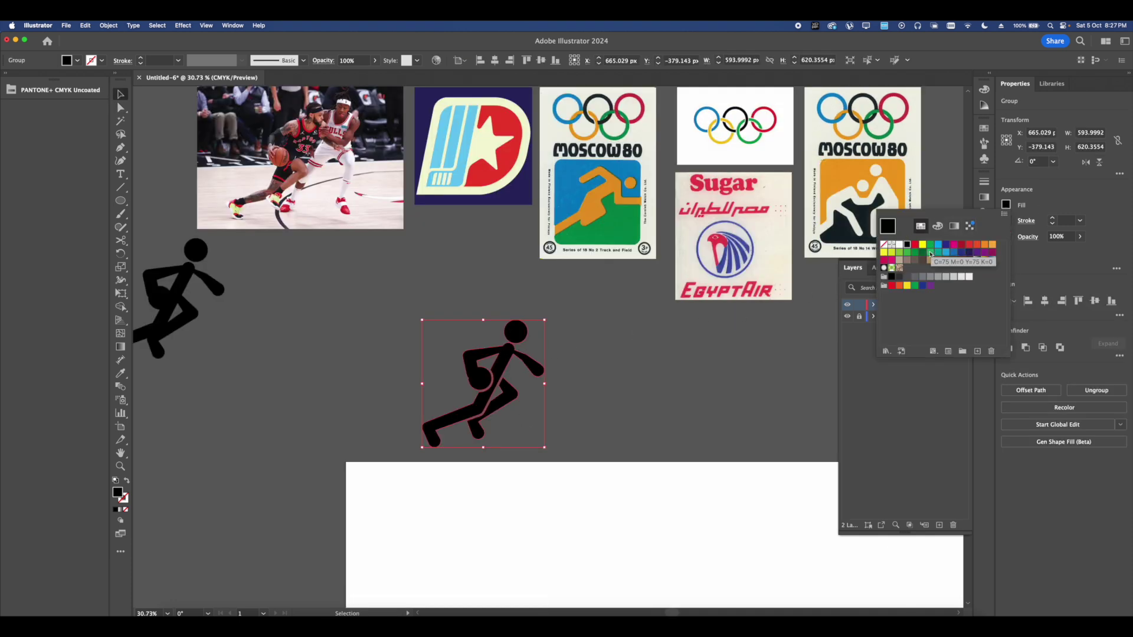
{"action": "left_click", "coordinate": [930, 245]}
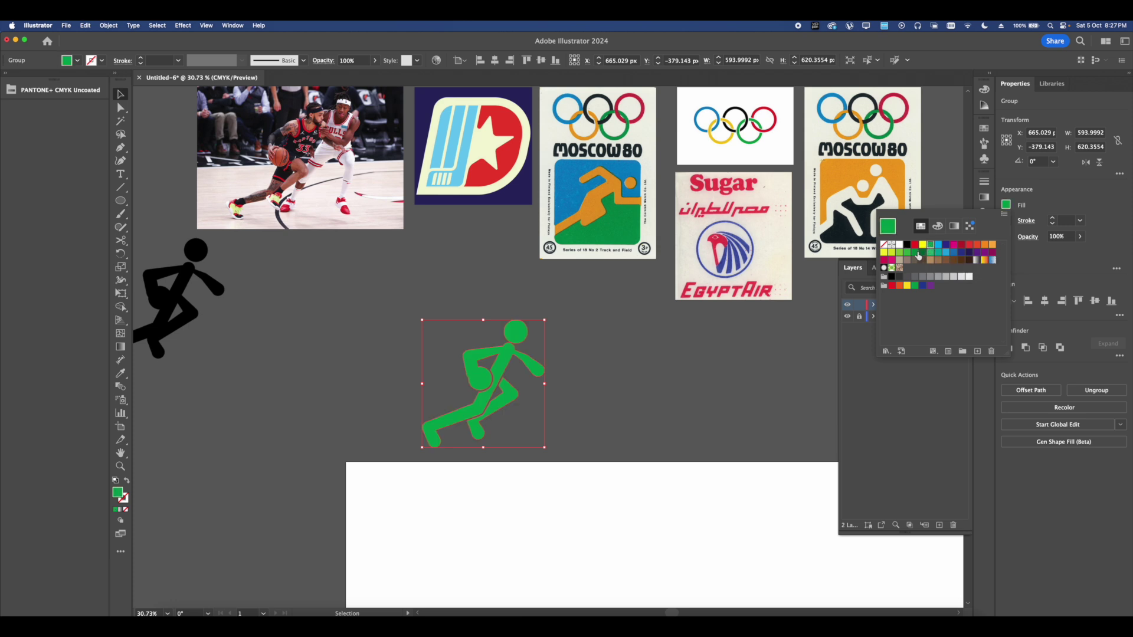
{"action": "left_click", "coordinate": [923, 252]}
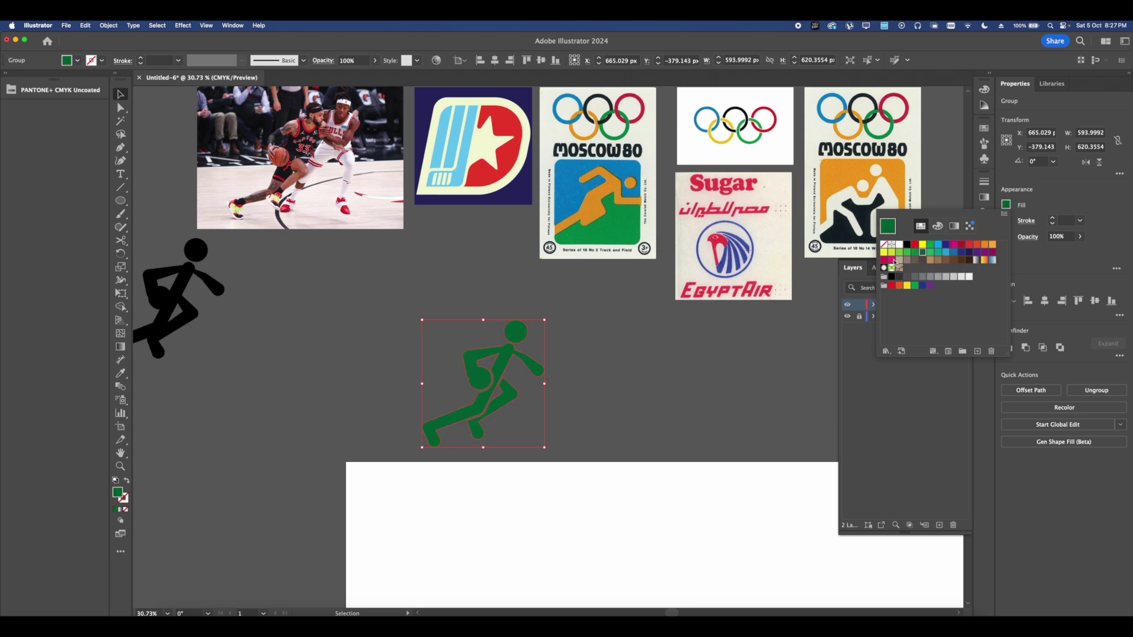
{"action": "left_click", "coordinate": [931, 251]}
Duplicate the green player three times at equal spacing to form a horizontal row of four figures
{"action": "left_click_drag", "start_coordinate": [505, 384], "coordinate": [609, 386]}
{"action": "key", "text": "ctrl+d"}
{"action": "key", "text": "ctrl+d"}
{"action": "scroll", "coordinate": [649, 413], "scroll_direction": "right", "scroll_amount": 2}
{"action": "scroll", "coordinate": [649, 413], "scroll_direction": "down", "scroll_amount": 1}
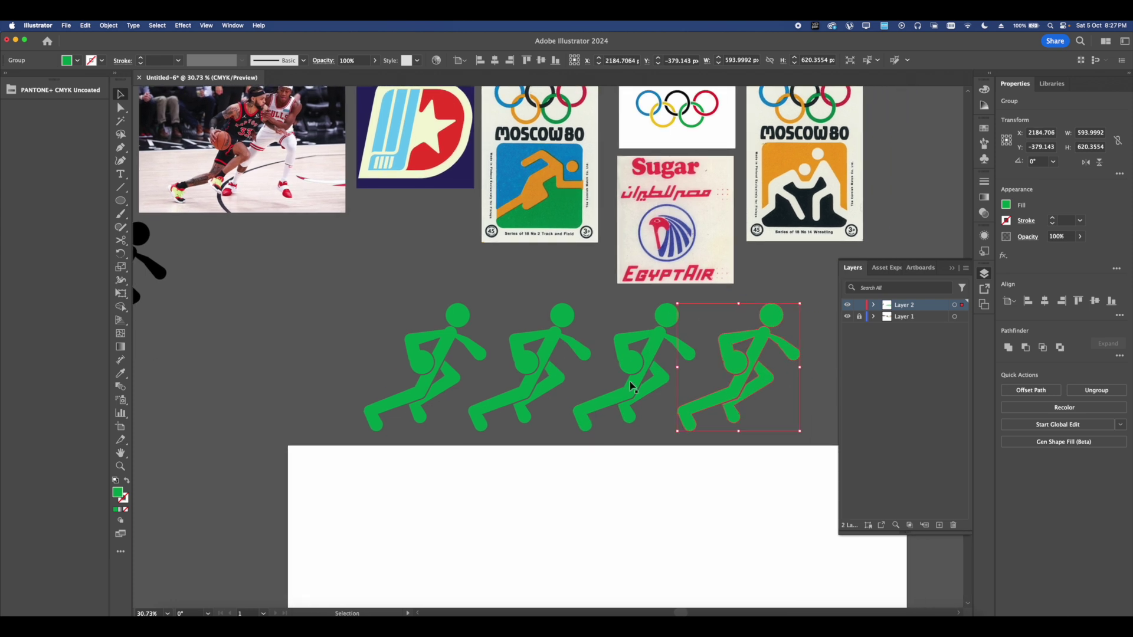
{"action": "left_click", "coordinate": [666, 443]}
{"action": "scroll", "coordinate": [590, 413], "scroll_direction": "right", "scroll_amount": 2}
{"action": "scroll", "coordinate": [531, 395], "scroll_direction": "down", "scroll_amount": 1}
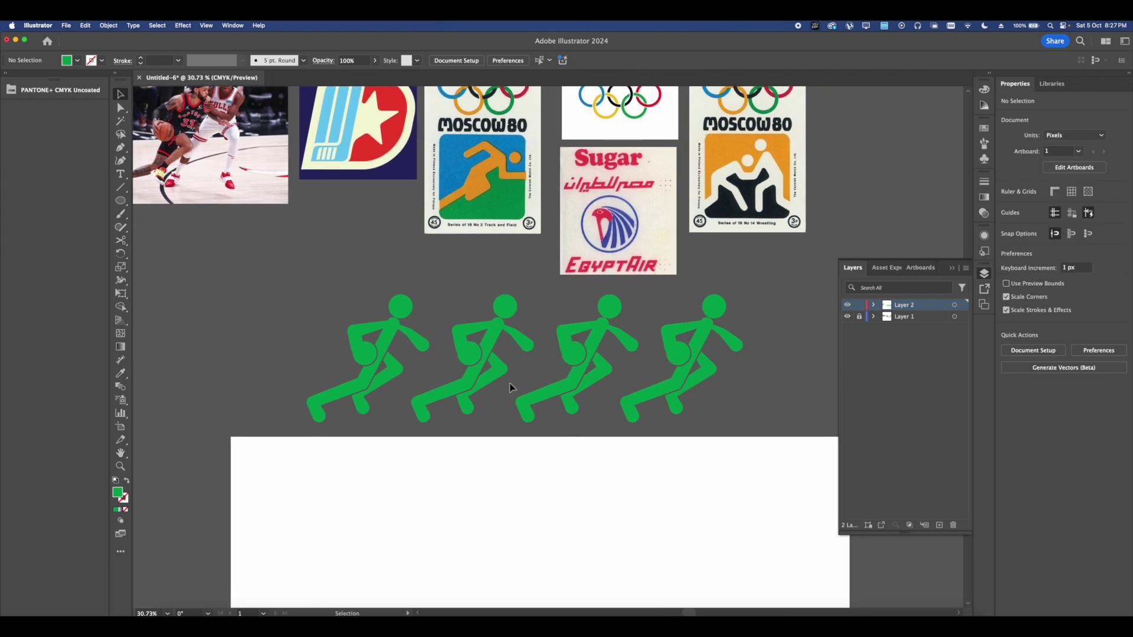
Fill the second player in the row with light orange and open the fill swatches for the third player
{"action": "left_click", "coordinate": [509, 384]}
{"action": "scroll", "coordinate": [544, 389], "scroll_direction": "up", "scroll_amount": 1}
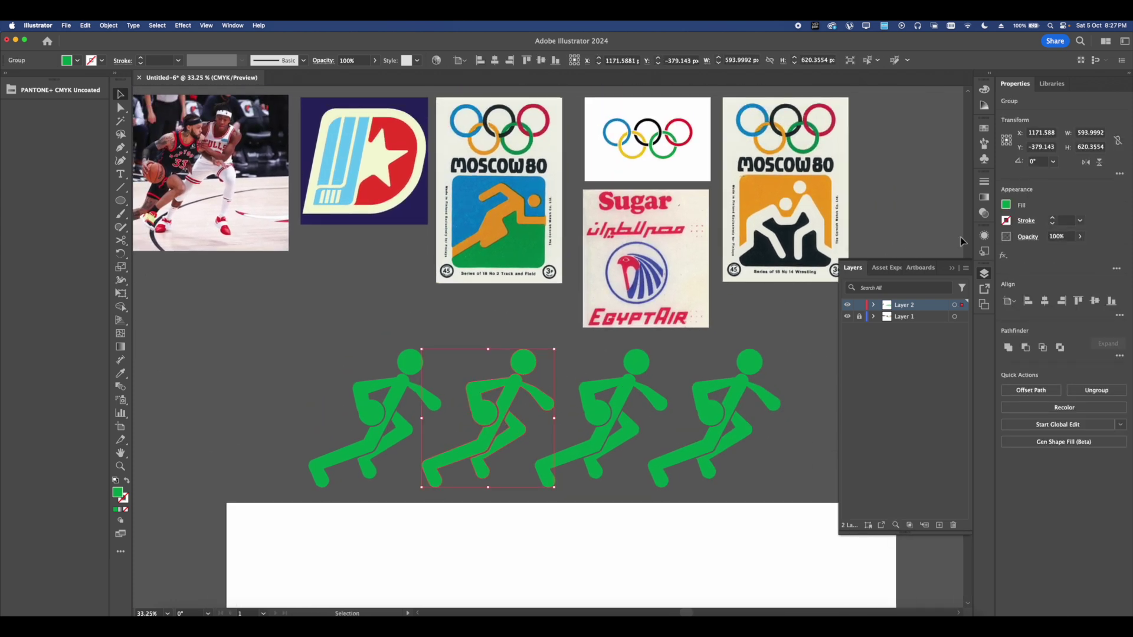
{"action": "left_click", "coordinate": [1006, 206]}
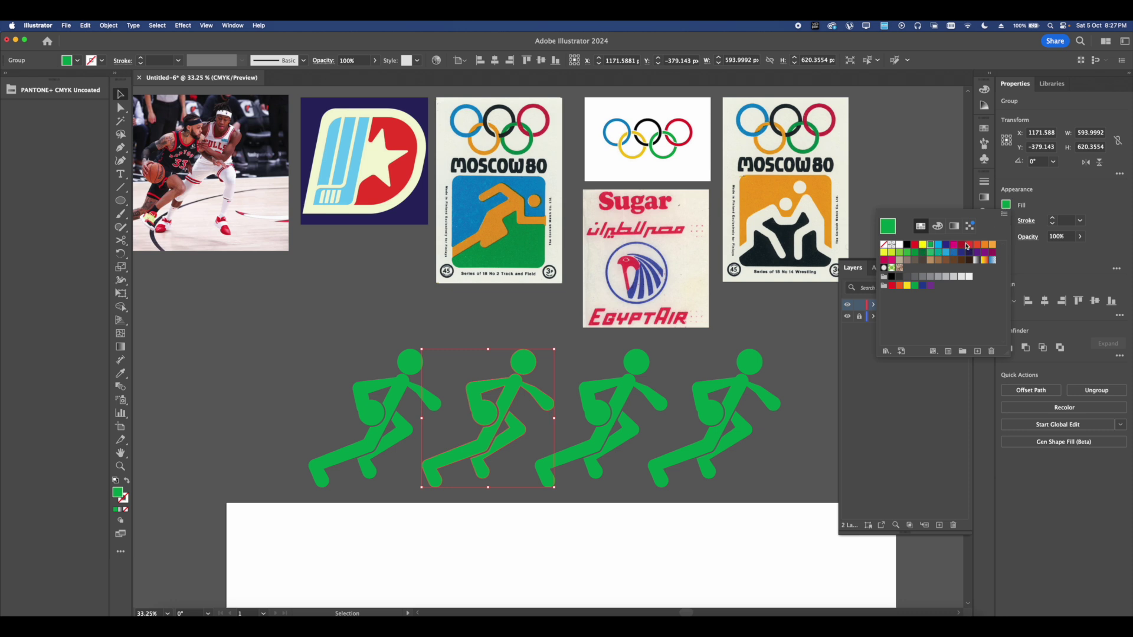
{"action": "left_click", "coordinate": [992, 247]}
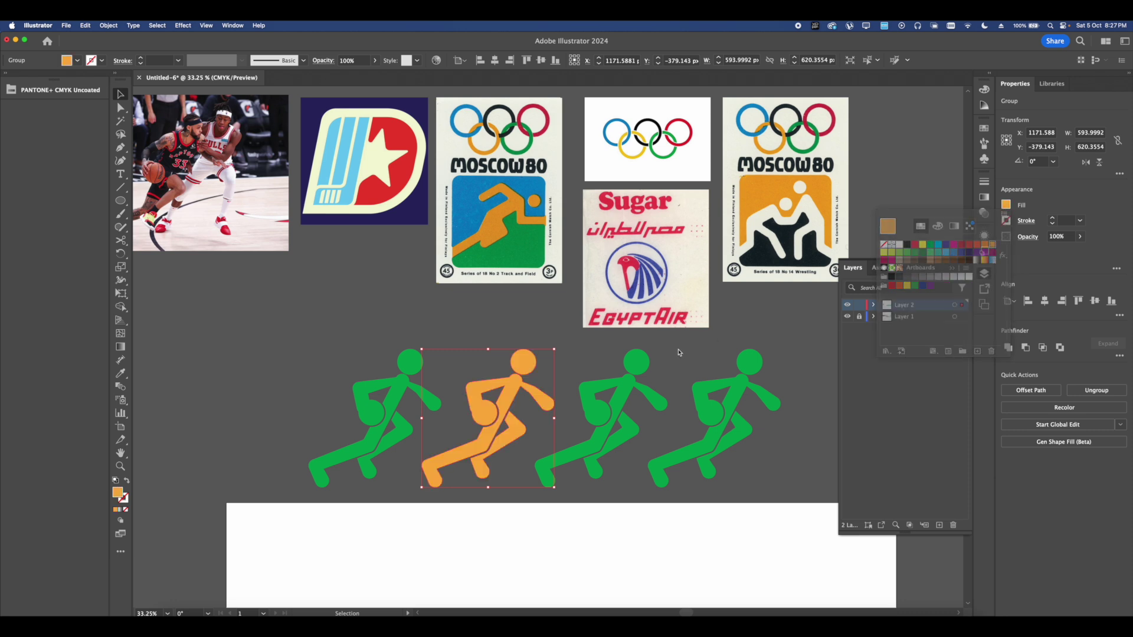
{"action": "left_click", "coordinate": [620, 389]}
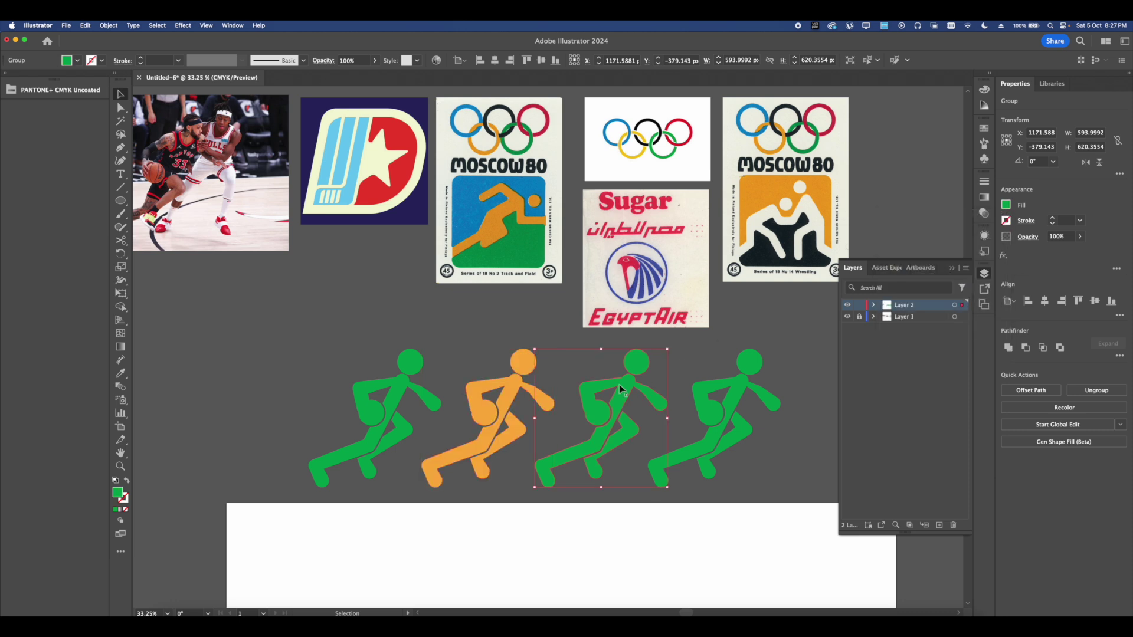
{"action": "left_click", "coordinate": [1007, 206]}
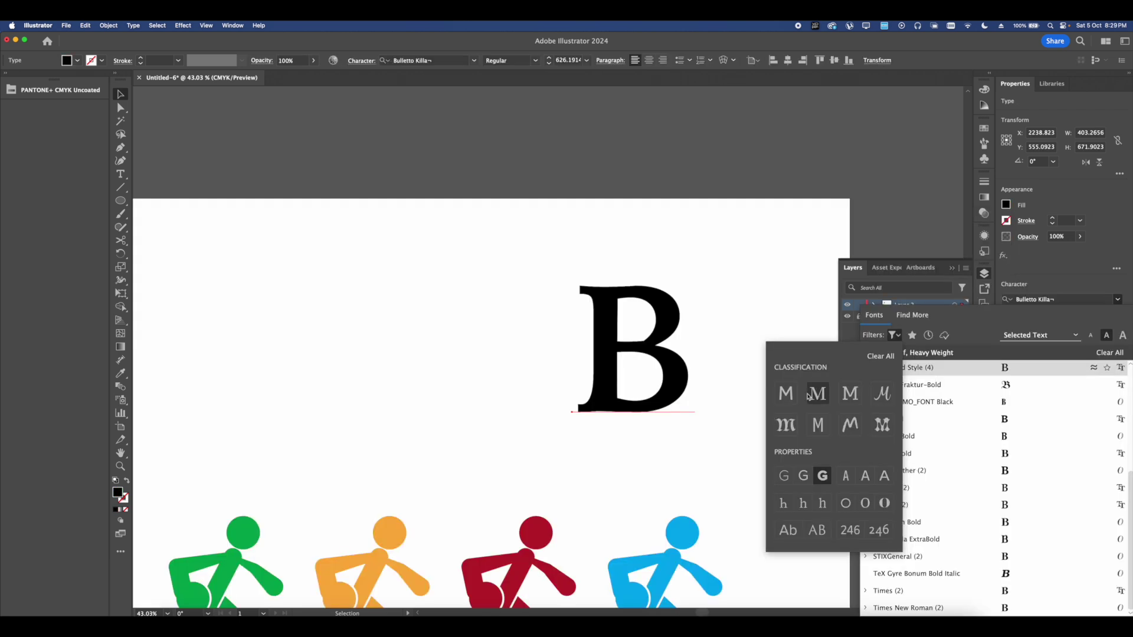
Filter the fonts to heavy-weight sans serifs and set the letter B in Coda Heavy
{"action": "left_click", "coordinate": [785, 398]}
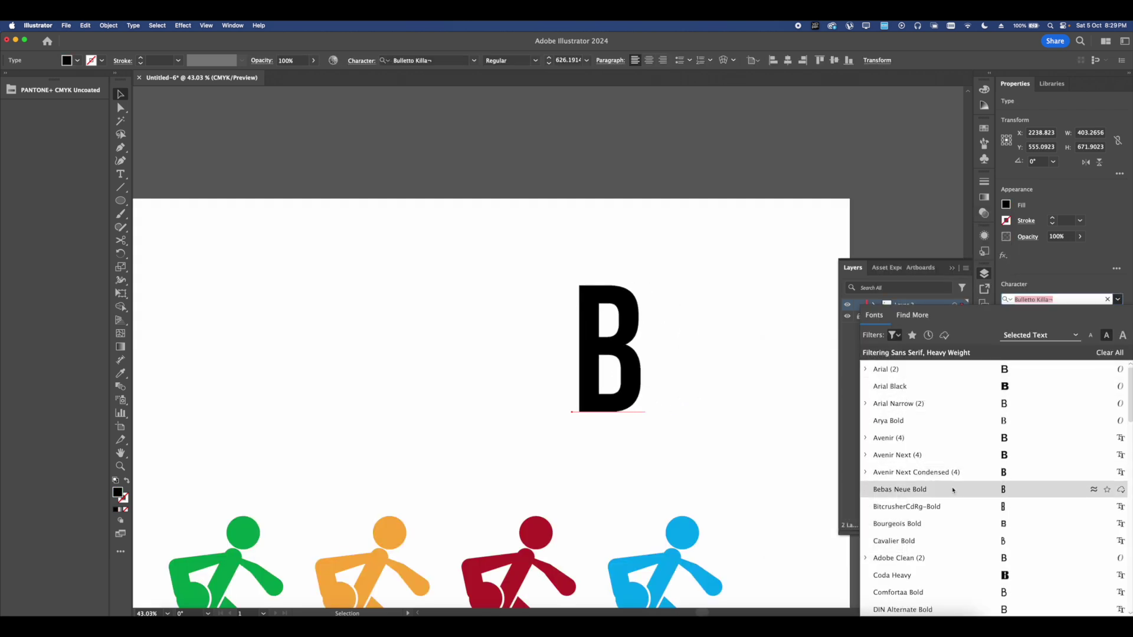
{"action": "scroll", "coordinate": [954, 493], "scroll_direction": "down", "scroll_amount": 2}
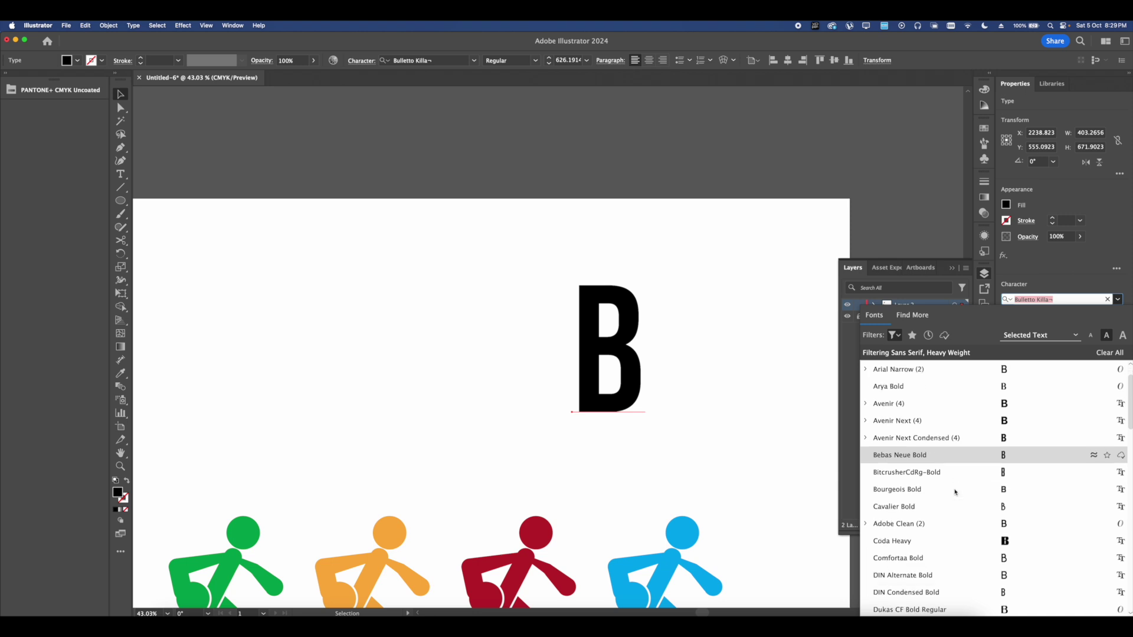
{"action": "left_click", "coordinate": [981, 539]}
Duplicate the Coda Heavy B and place the copy across the artboard's left edge
{"action": "scroll", "coordinate": [716, 342], "scroll_direction": "down", "scroll_amount": 3}
{"action": "left_click_drag", "start_coordinate": [694, 353], "coordinate": [353, 367]}
{"action": "left_click_drag", "start_coordinate": [532, 367], "coordinate": [504, 439]}
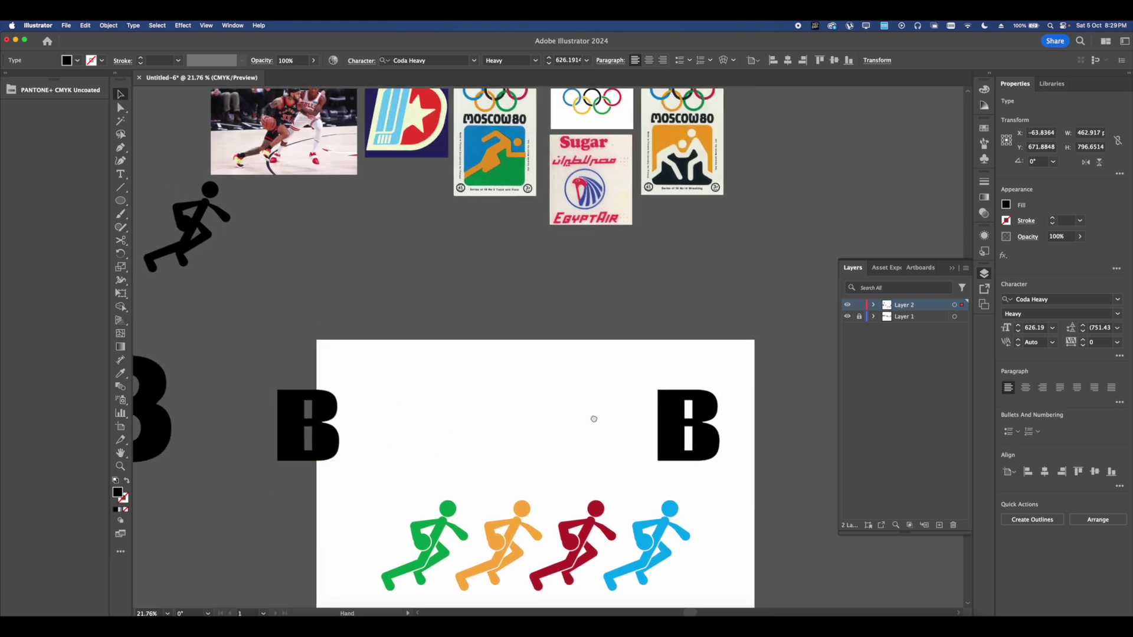
Draw a black five-pointed star about 298 by 283 px beside the B and round its corners by about 7.5 px
{"action": "scroll", "coordinate": [610, 460], "scroll_direction": "up", "scroll_amount": 6}
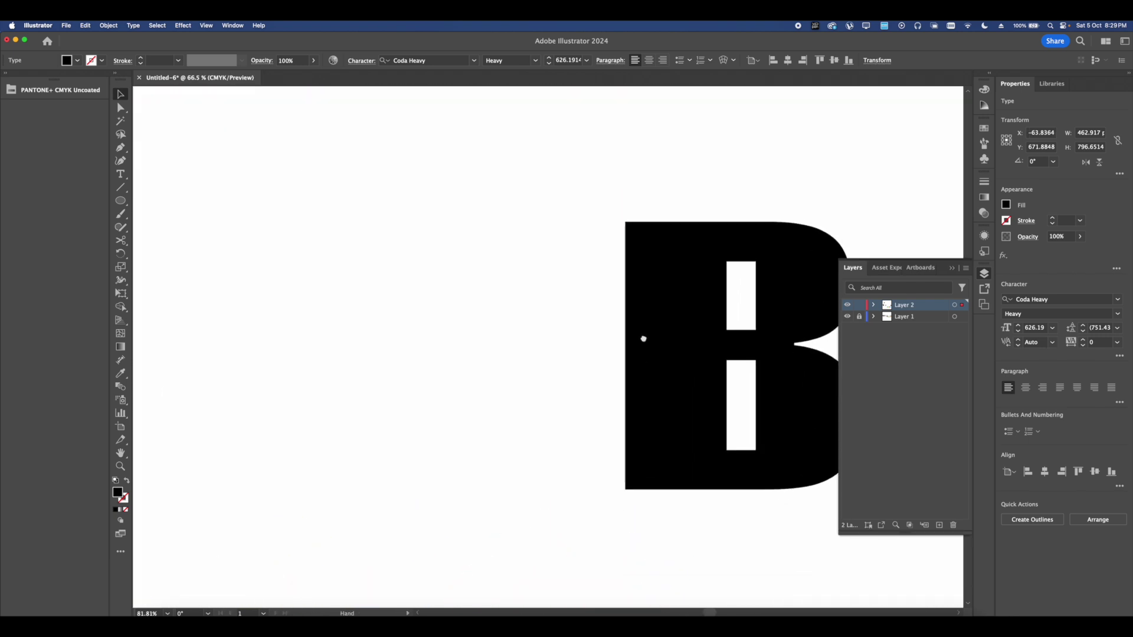
{"action": "left_click_drag", "start_coordinate": [125, 208], "coordinate": [162, 253]}
{"action": "left_click_drag", "start_coordinate": [433, 232], "coordinate": [488, 298]}
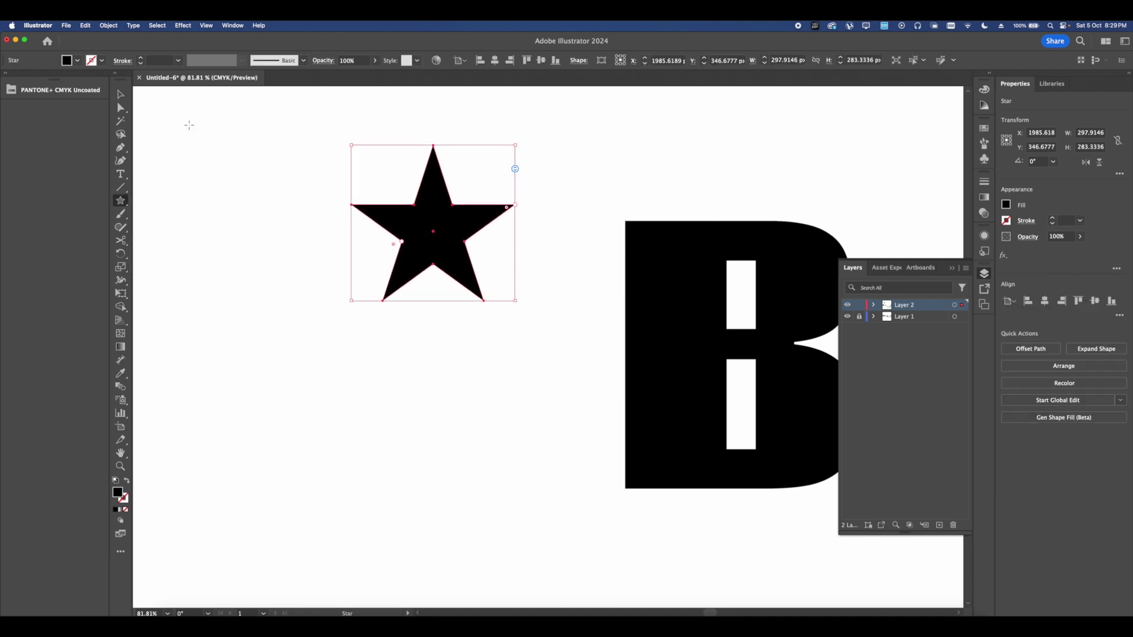
{"action": "left_click", "coordinate": [120, 107]}
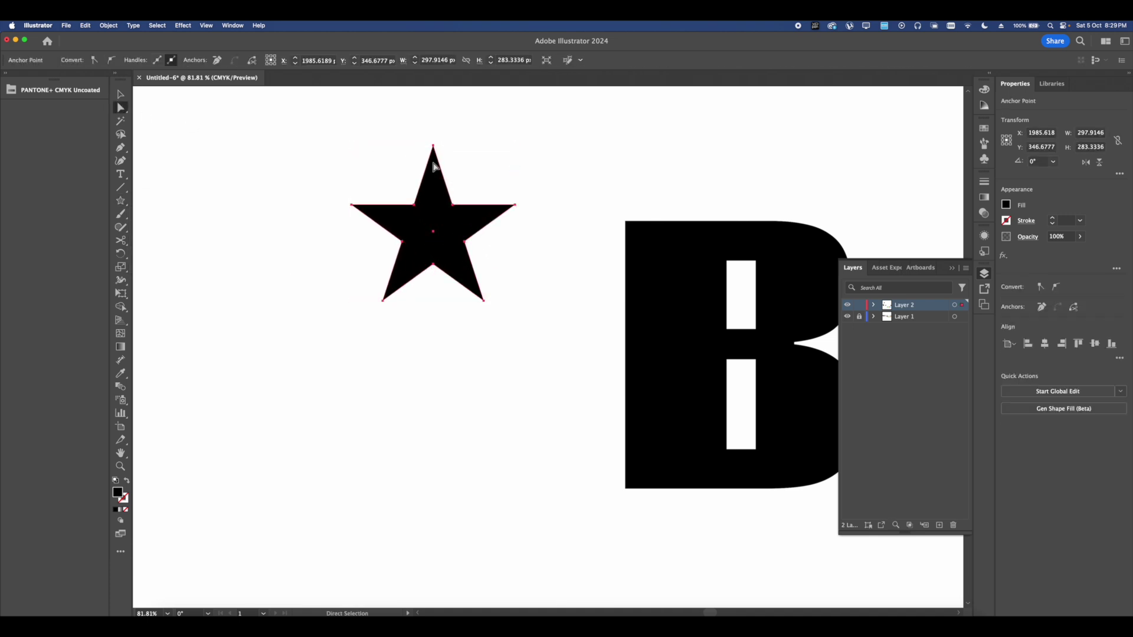
{"action": "left_click_drag", "start_coordinate": [433, 152], "coordinate": [434, 162]}
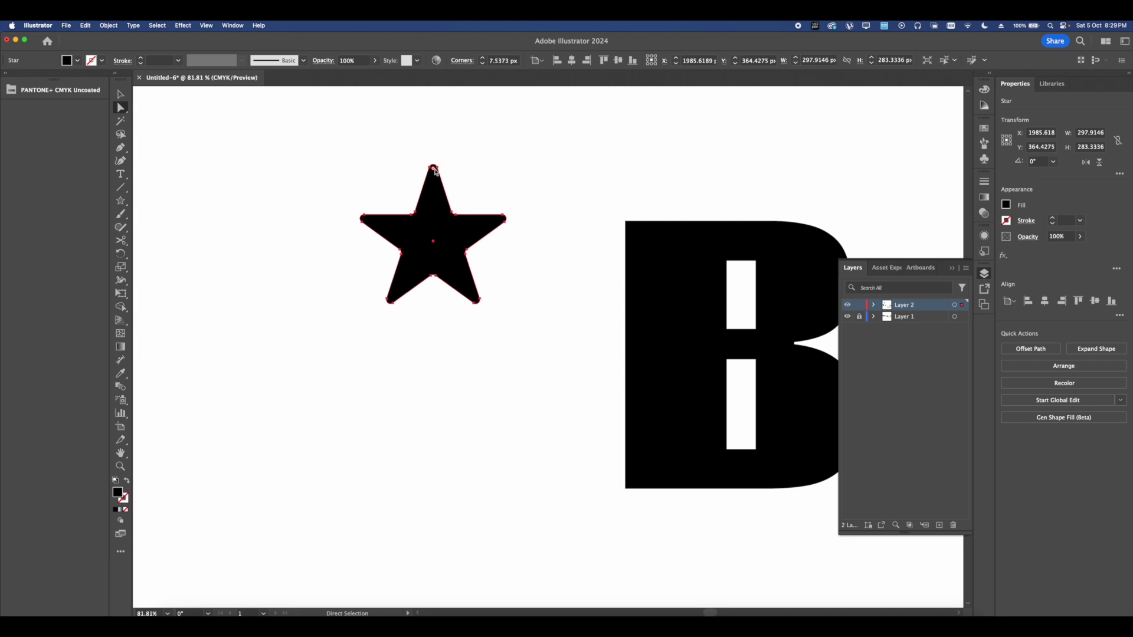
Move the rounded star over the upper counter of the B
{"action": "scroll", "coordinate": [437, 210], "scroll_direction": "right", "scroll_amount": 2}
{"action": "left_click_drag", "start_coordinate": [425, 189], "coordinate": [738, 253]}
{"action": "scroll", "coordinate": [738, 254], "scroll_direction": "up", "scroll_amount": 2}
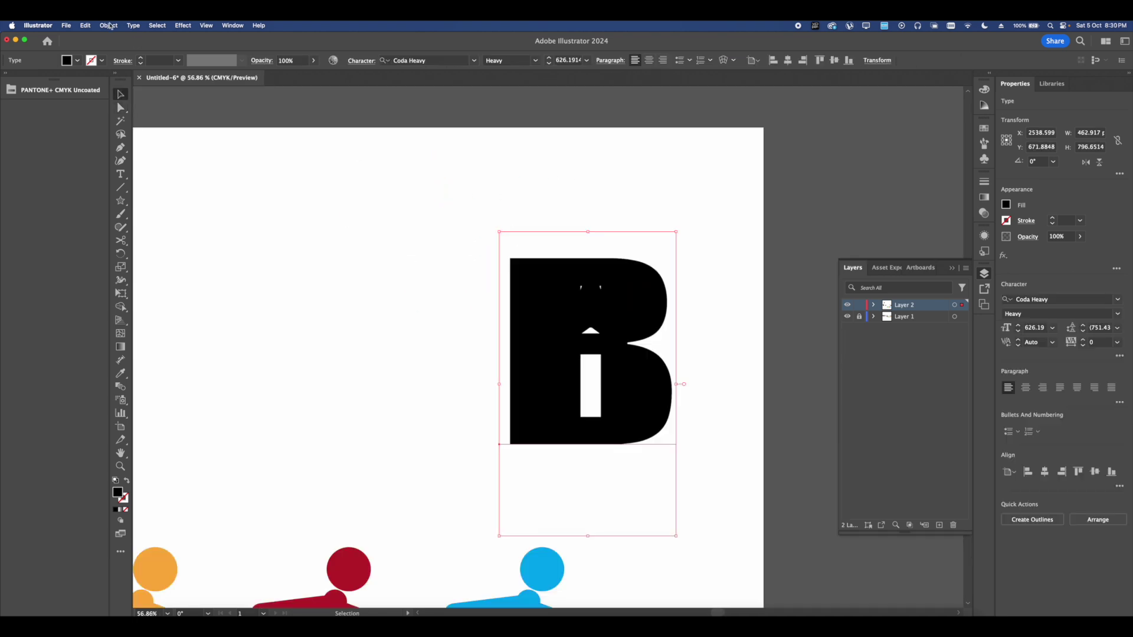
Expand the B's object and fill, and fill both of its counters solid using Shape Builder
{"action": "left_click", "coordinate": [109, 25]}
{"action": "left_click", "coordinate": [148, 144]}
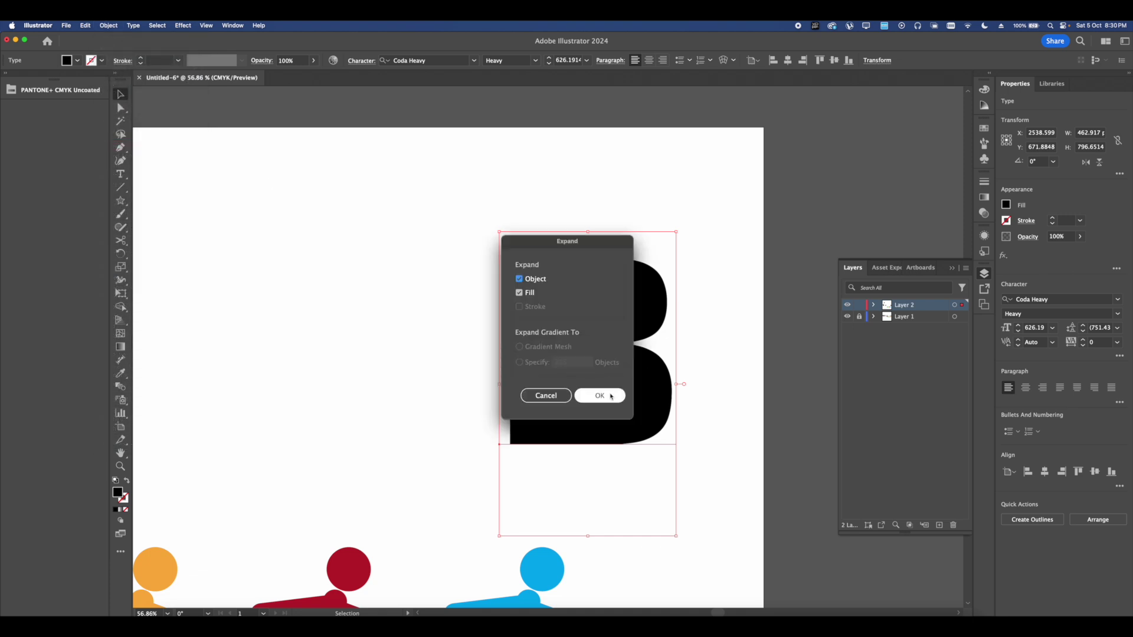
{"action": "left_click", "coordinate": [599, 395]}
{"action": "scroll", "coordinate": [617, 374], "scroll_direction": "up", "scroll_amount": 3}
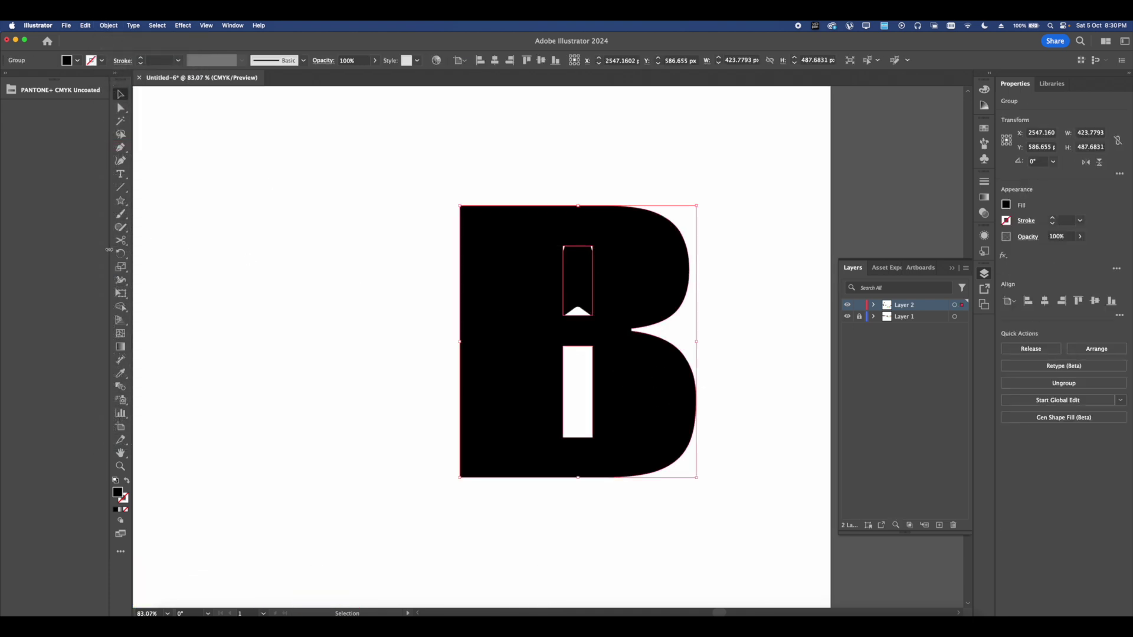
{"action": "left_click_drag", "start_coordinate": [125, 307], "coordinate": [177, 307]}
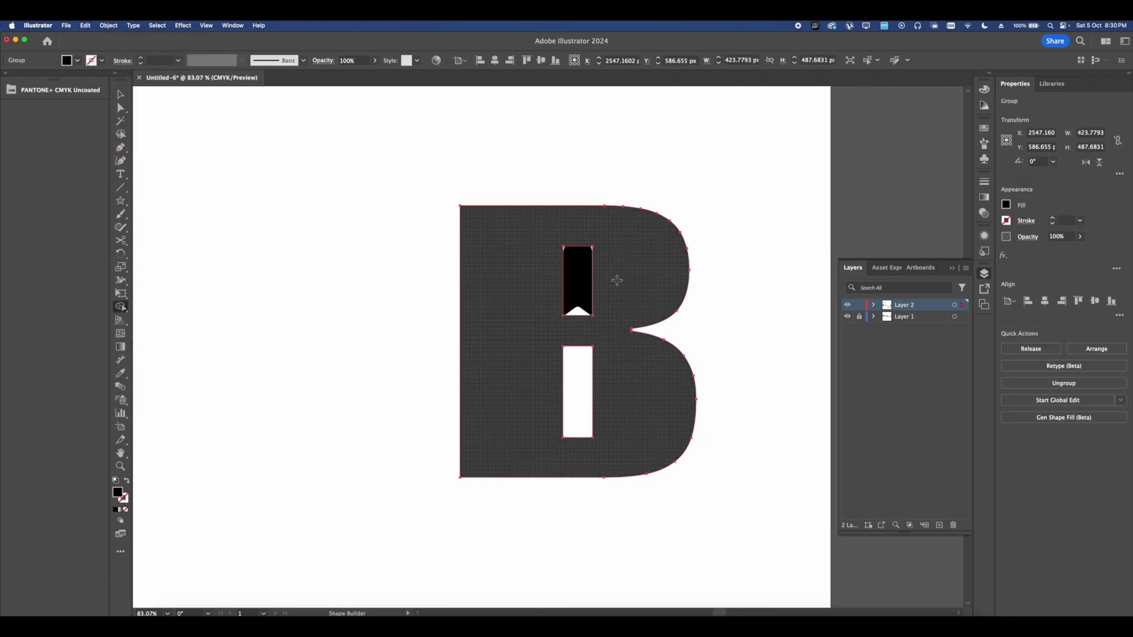
{"action": "mouse_move", "coordinate": [578, 284]}
{"action": "left_mouse_down"}
{"action": "mouse_move", "coordinate": [550, 383]}
{"action": "mouse_move", "coordinate": [599, 379]}
{"action": "left_mouse_up"}
Send the solid B behind the star
{"action": "left_click", "coordinate": [121, 95]}
{"action": "right_click", "coordinate": [538, 280]}
{"action": "mouse_move", "coordinate": [613, 505]}
{"action": "left_click", "coordinate": [653, 534]}
Position the star in the B's upper bowl and fill it with white sampled from the artboard
{"action": "left_click", "coordinate": [571, 265]}
{"action": "left_click_drag", "start_coordinate": [579, 268], "coordinate": [577, 269]}
{"action": "left_click", "coordinate": [120, 373]}
{"action": "left_click", "coordinate": [334, 349]}
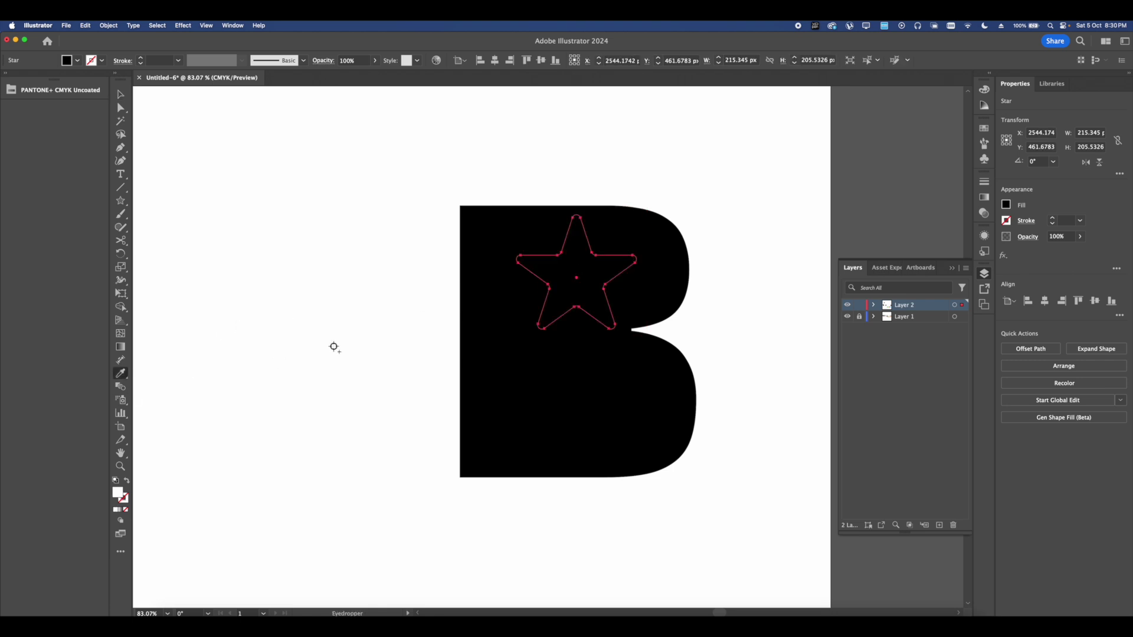
Scale the white star to about 158 px wide and duplicate it straight down into the B's lower bowl
{"action": "left_click", "coordinate": [123, 95]}
{"action": "left_click_drag", "start_coordinate": [577, 339], "coordinate": [580, 418]}
{"action": "scroll", "coordinate": [572, 282], "scroll_direction": "down", "scroll_amount": 2}
{"action": "scroll", "coordinate": [586, 287], "scroll_direction": "up", "scroll_amount": 2}
Subtract the upper star from the B using the Minus Front shape mode
{"action": "left_click", "coordinate": [587, 280], "text": "shift"}
{"action": "left_click", "coordinate": [673, 270]}
{"action": "left_click", "coordinate": [722, 257]}
{"action": "left_click", "coordinate": [617, 258]}
{"action": "left_click", "coordinate": [644, 263], "text": "shift"}
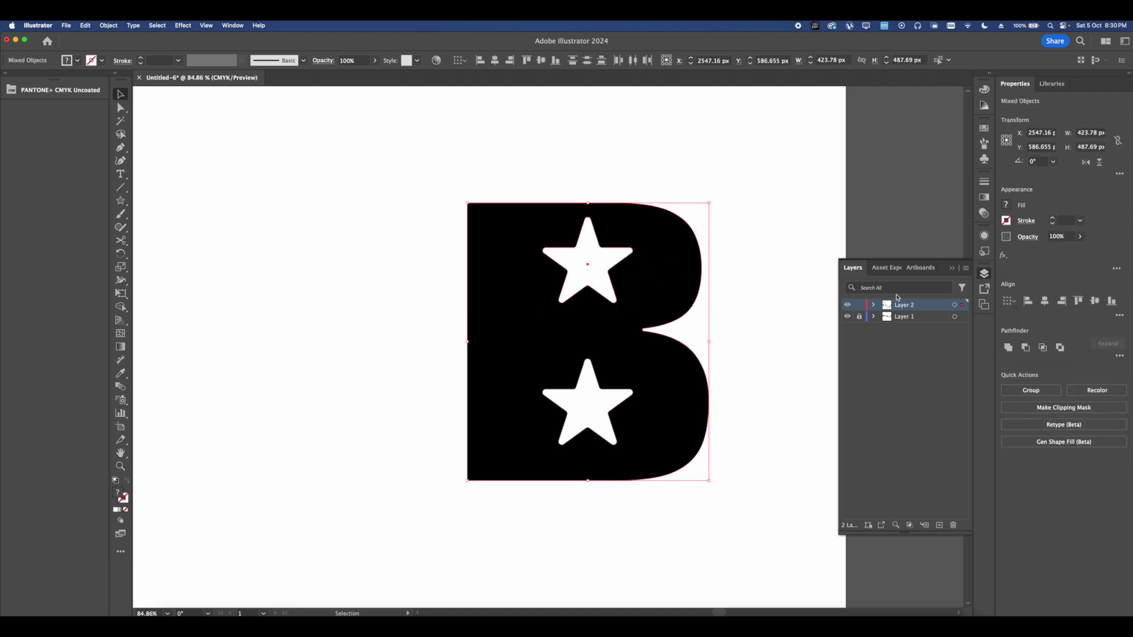
{"action": "left_click", "coordinate": [1026, 347]}
Subtract the lower star from the B using the Minus Front shape mode
{"action": "left_click", "coordinate": [579, 413]}
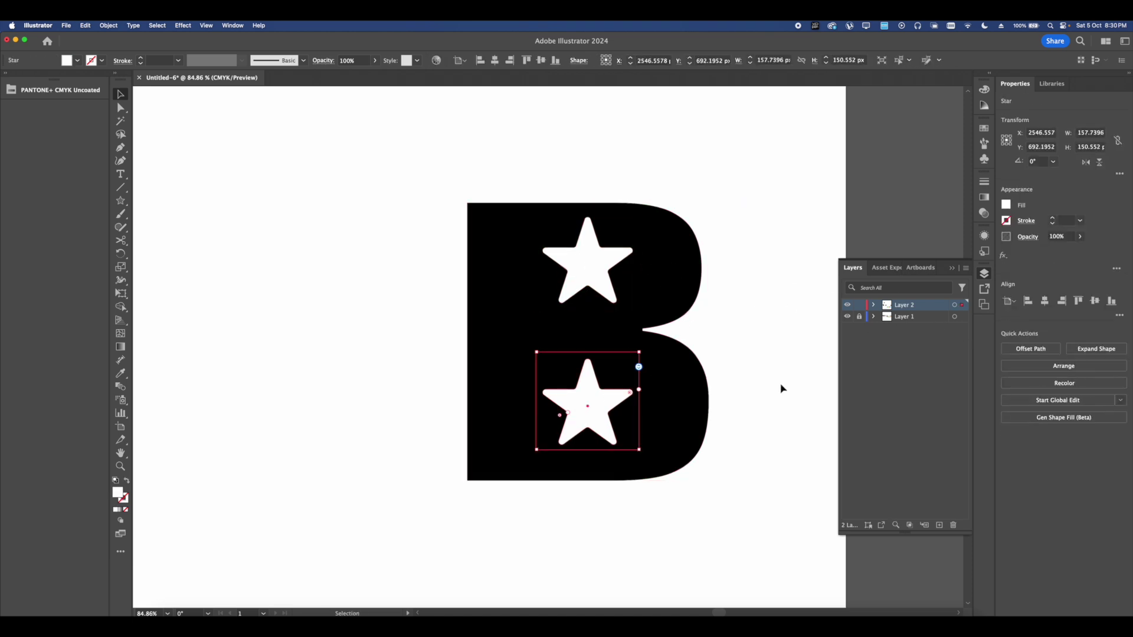
{"action": "left_click", "coordinate": [698, 379], "text": "shift"}
{"action": "left_click", "coordinate": [1026, 348]}
{"action": "left_click", "coordinate": [761, 295]}
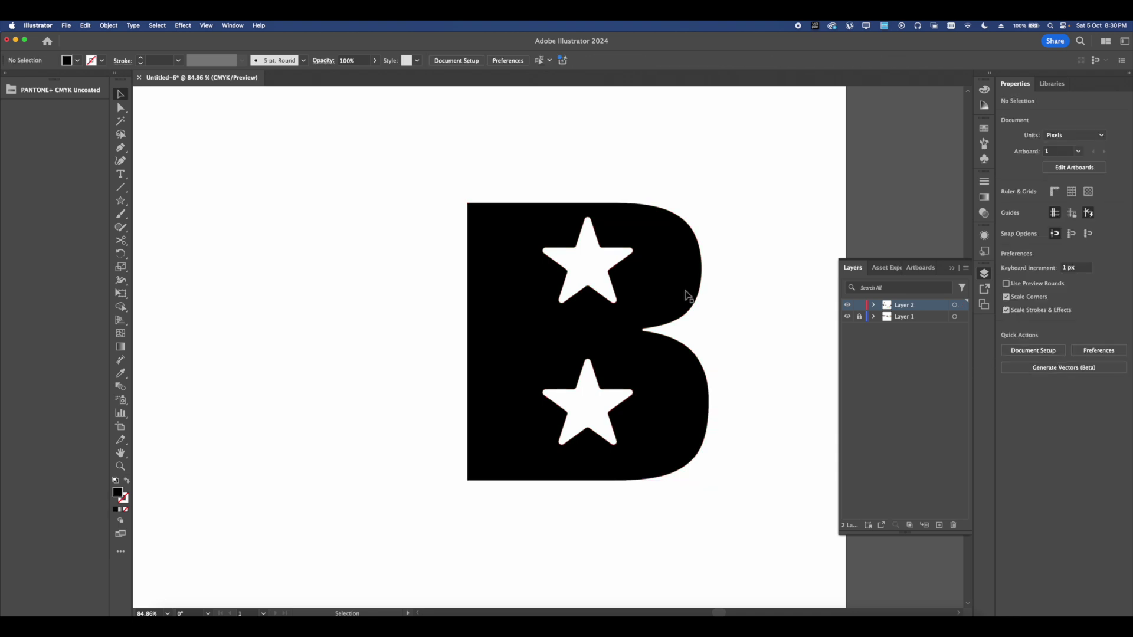
Draw a narrow black vertical rectangle about 62 px wide just off the B's left edge
{"action": "scroll", "coordinate": [655, 288], "scroll_direction": "down", "scroll_amount": 5}
{"action": "scroll", "coordinate": [570, 265], "scroll_direction": "up", "scroll_amount": 3}
{"action": "left_click_drag", "start_coordinate": [121, 201], "coordinate": [140, 201]}
{"action": "left_click", "coordinate": [140, 201]}
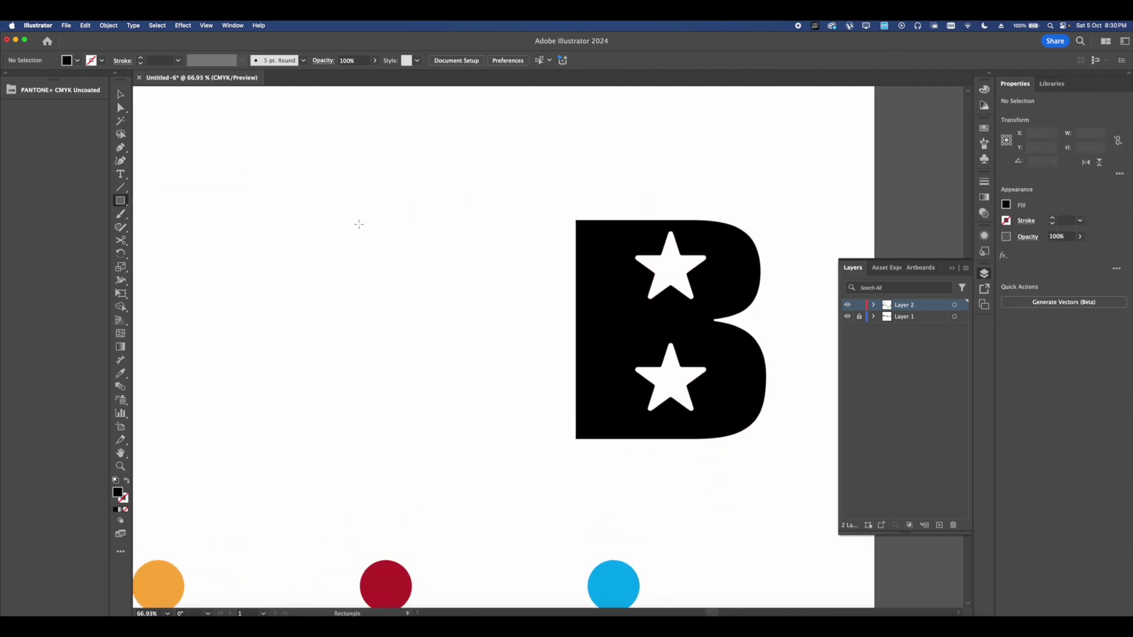
{"action": "scroll", "coordinate": [437, 215], "scroll_direction": "up", "scroll_amount": 1}
{"action": "left_click_drag", "start_coordinate": [557, 232], "coordinate": [571, 452]}
Match the bar's top edge to the top of the B and duplicate the bar to its left with a narrow gap
{"action": "scroll", "coordinate": [558, 248], "scroll_direction": "up", "scroll_amount": 5}
{"action": "key", "text": "v"}
{"action": "scroll", "coordinate": [638, 220], "scroll_direction": "up", "scroll_amount": 3}
{"action": "left_click_drag", "start_coordinate": [571, 159], "coordinate": [573, 165]}
{"action": "scroll", "coordinate": [602, 172], "scroll_direction": "down", "scroll_amount": 6}
{"action": "left_click_drag", "start_coordinate": [587, 234], "coordinate": [534, 235]}
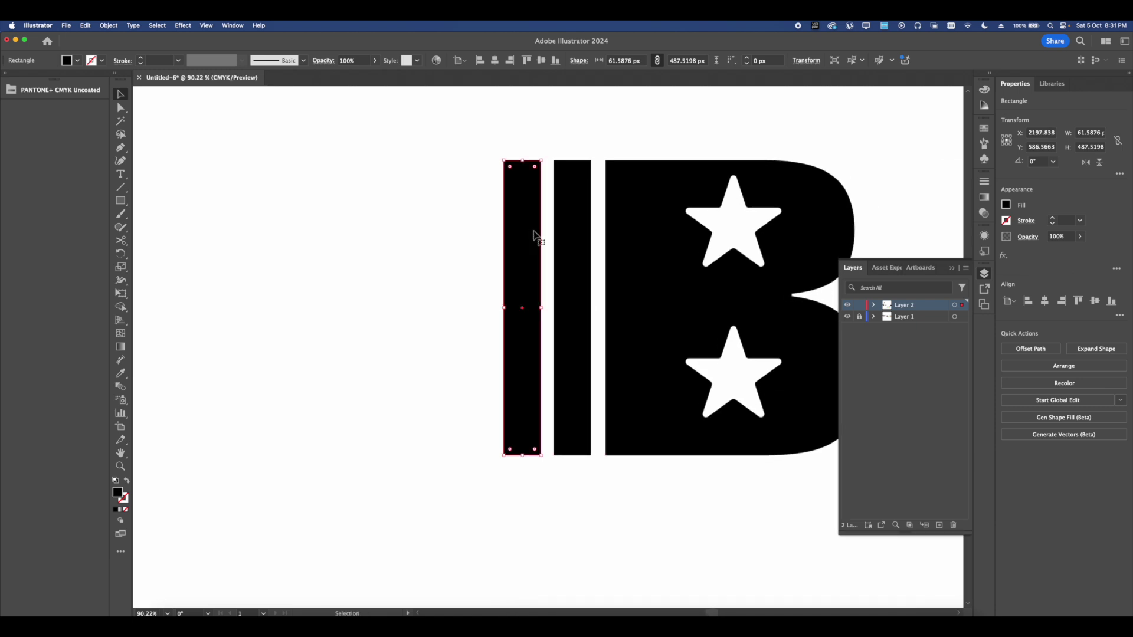
Repeat the bar duplication to add a third vertical stripe beside the B
{"action": "key", "text": "super+d"}
{"action": "left_click", "coordinate": [473, 151]}
{"action": "scroll", "coordinate": [475, 166], "scroll_direction": "down", "scroll_amount": 3}
{"action": "left_click_drag", "start_coordinate": [533, 252], "coordinate": [608, 275]}
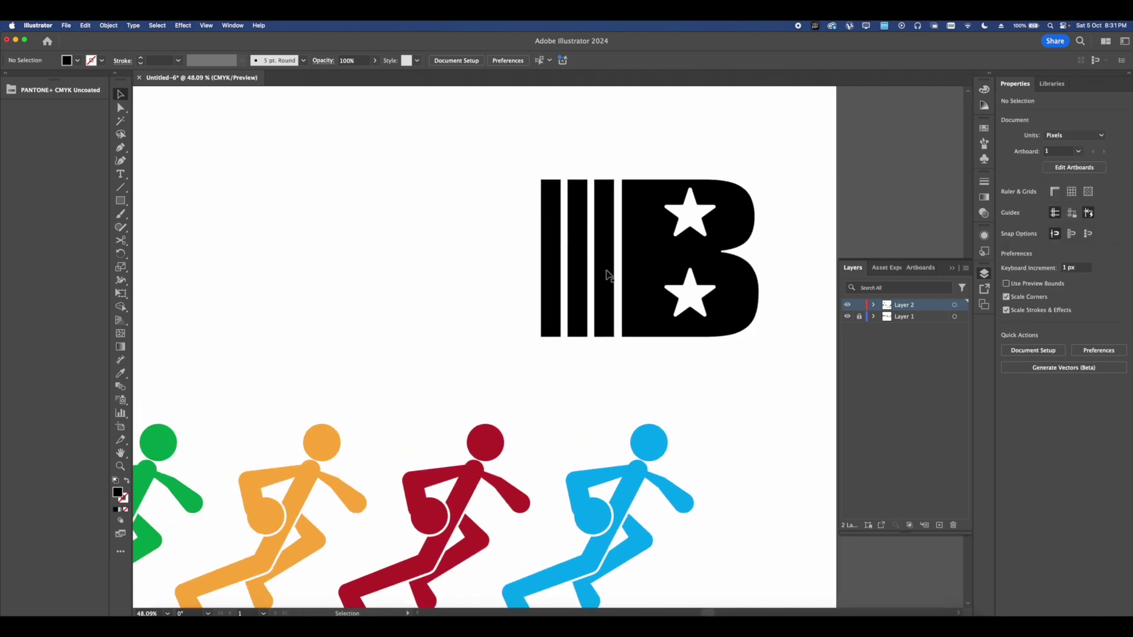
{"action": "scroll", "coordinate": [609, 274], "scroll_direction": "up", "scroll_amount": 3}
Delete the outermost bar and widen the remaining outer bar away from the B
{"action": "left_click", "coordinate": [537, 260]}
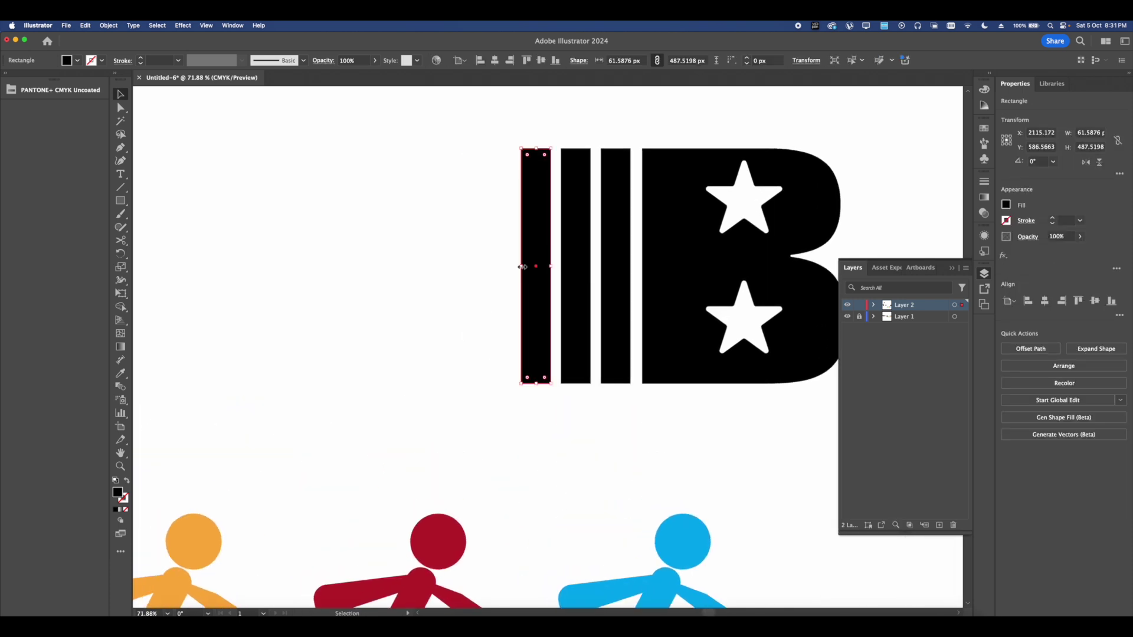
{"action": "scroll", "coordinate": [540, 272], "scroll_direction": "down", "scroll_amount": 2}
{"action": "scroll", "coordinate": [601, 391], "scroll_direction": "up", "scroll_amount": 2}
Add the text HOG in Coda Heavy at about 225 pt below the B and copy it onto the pasteboard beside the artboard
{"action": "key", "text": "t"}
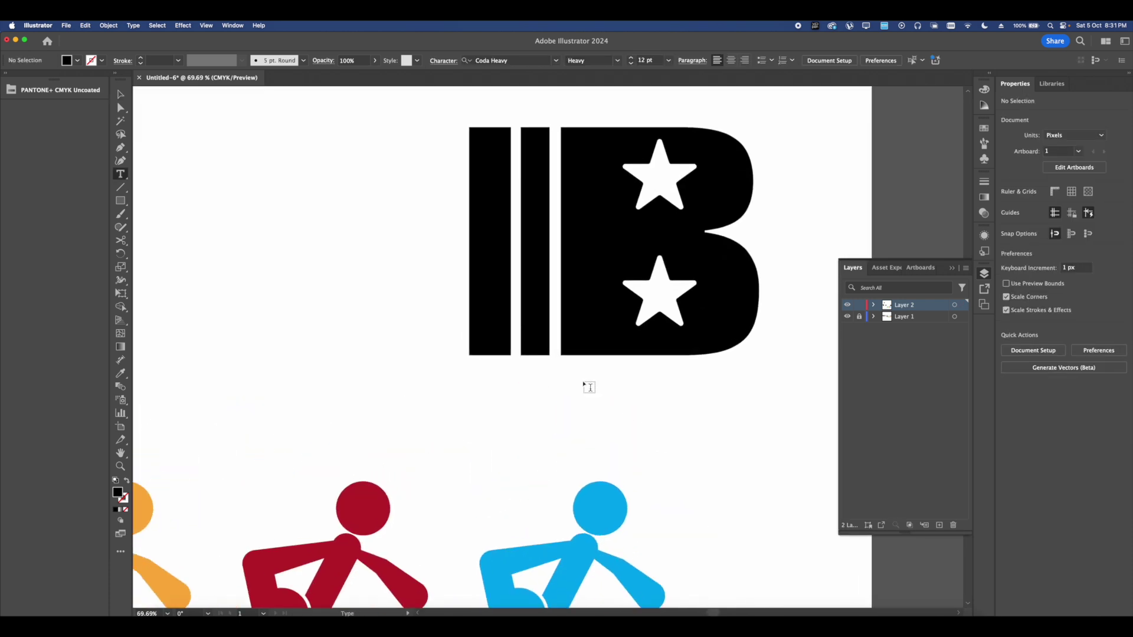
{"action": "left_click", "coordinate": [585, 381]}
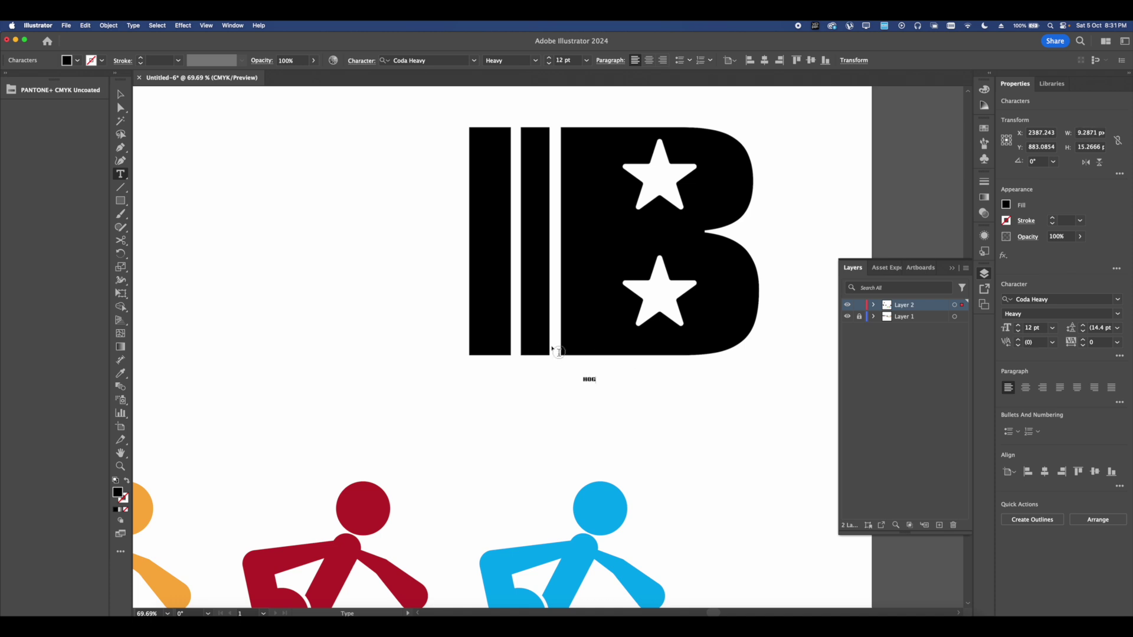
{"action": "left_click", "coordinate": [120, 94]}
{"action": "left_click_drag", "start_coordinate": [588, 384], "coordinate": [303, 391]}
{"action": "scroll", "coordinate": [617, 426], "scroll_direction": "down", "scroll_amount": 5}
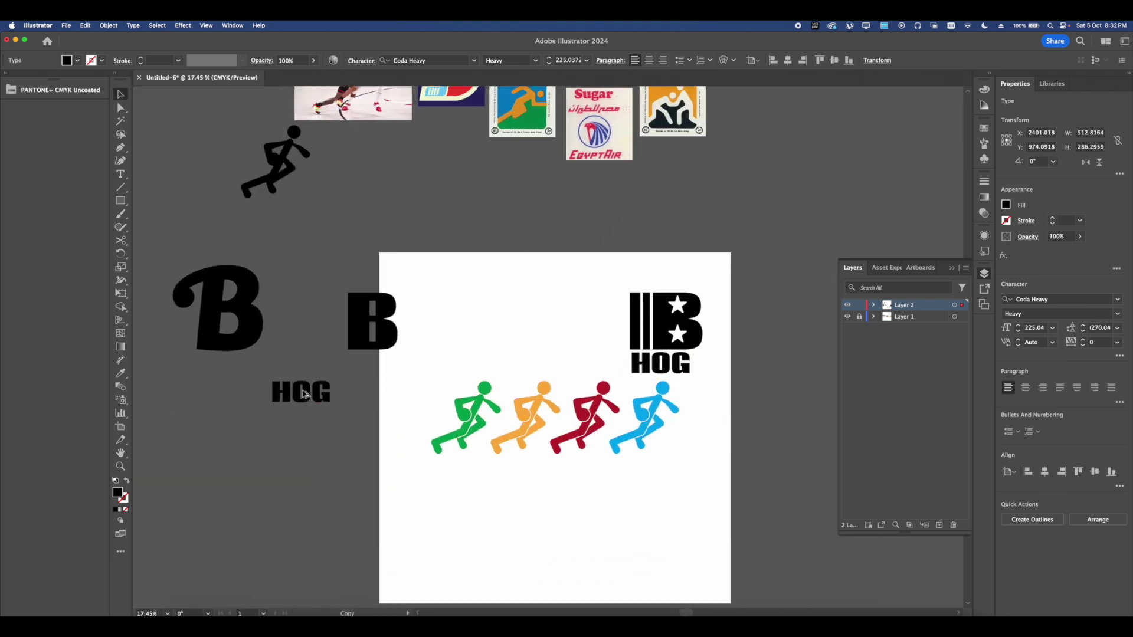
Convert the HOG text under the B to outlines and stretch it to about 617.5 px wide to match the striped B
{"action": "scroll", "coordinate": [661, 378], "scroll_direction": "up", "scroll_amount": 5}
{"action": "right_click", "coordinate": [643, 334]}
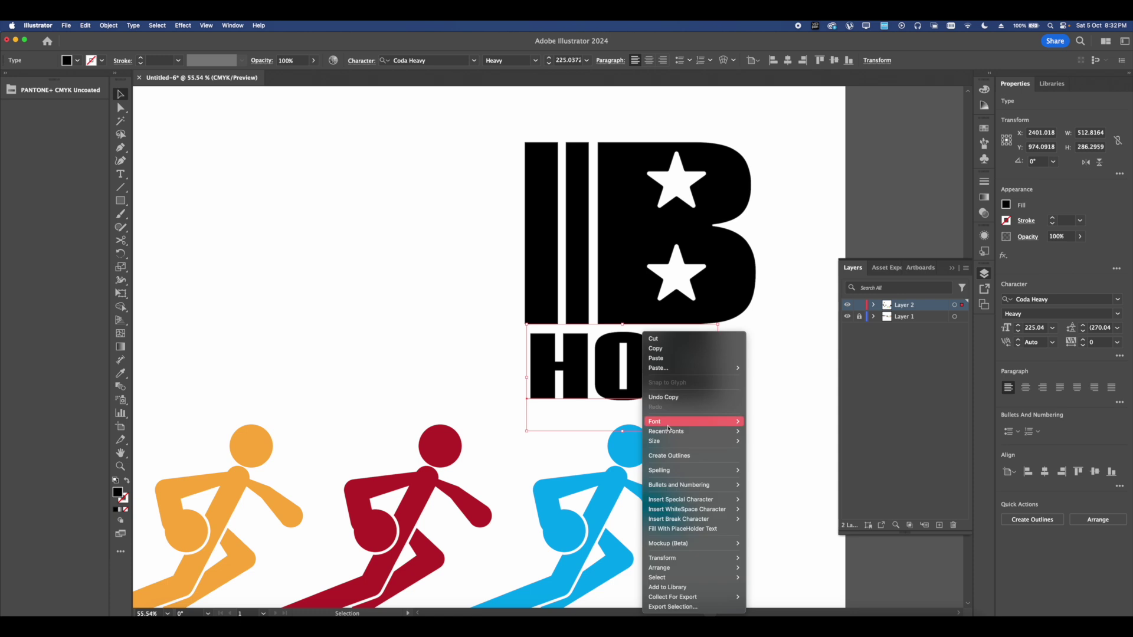
{"action": "left_click", "coordinate": [674, 456]}
{"action": "left_click_drag", "start_coordinate": [714, 366], "coordinate": [757, 368]}
{"action": "left_click_drag", "start_coordinate": [739, 345], "coordinate": [733, 344]}
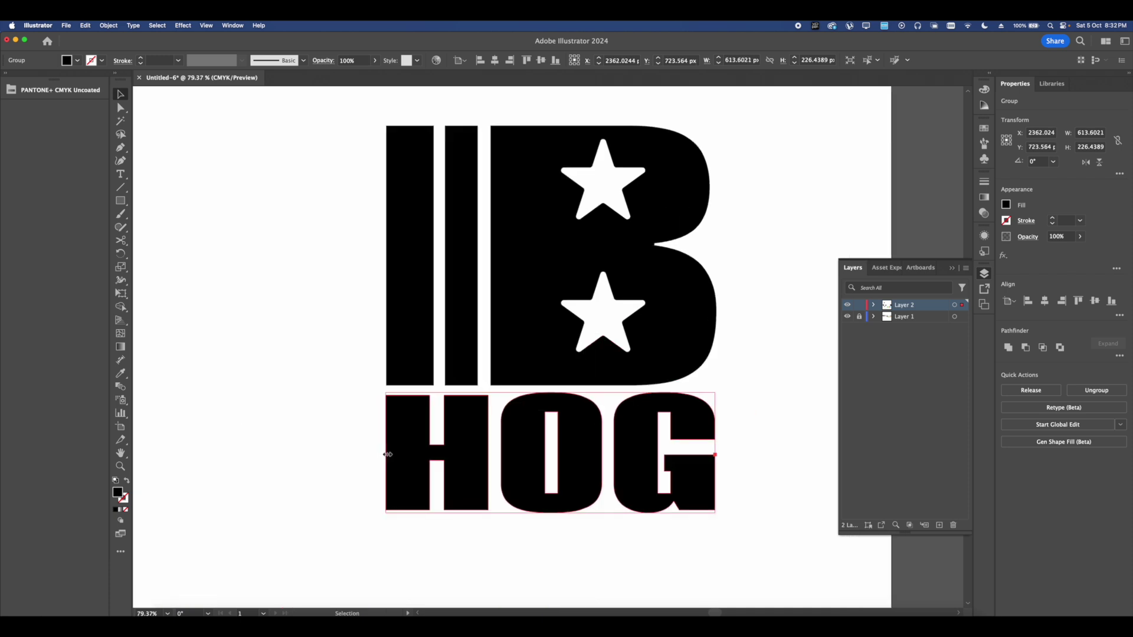
{"action": "left_click", "coordinate": [383, 453]}
Flatten the HOG lettering by raising its bottom edge while keeping its width
{"action": "scroll", "coordinate": [407, 418], "scroll_direction": "down", "scroll_amount": 5}
{"action": "left_click", "coordinate": [413, 426]}
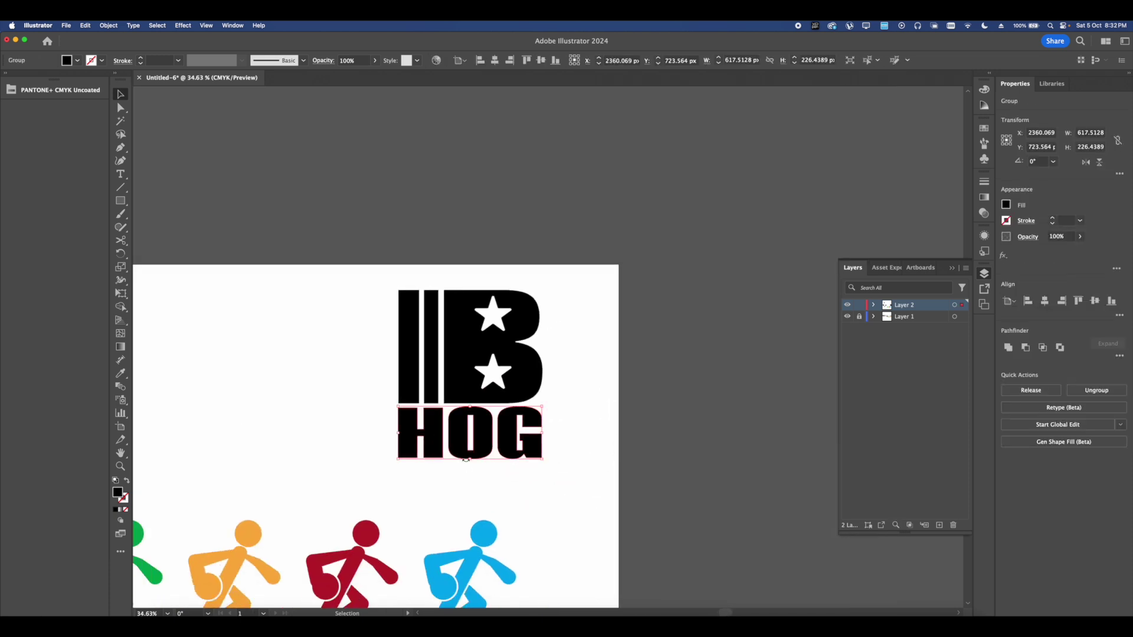
{"action": "left_click_drag", "start_coordinate": [470, 461], "coordinate": [471, 443]}
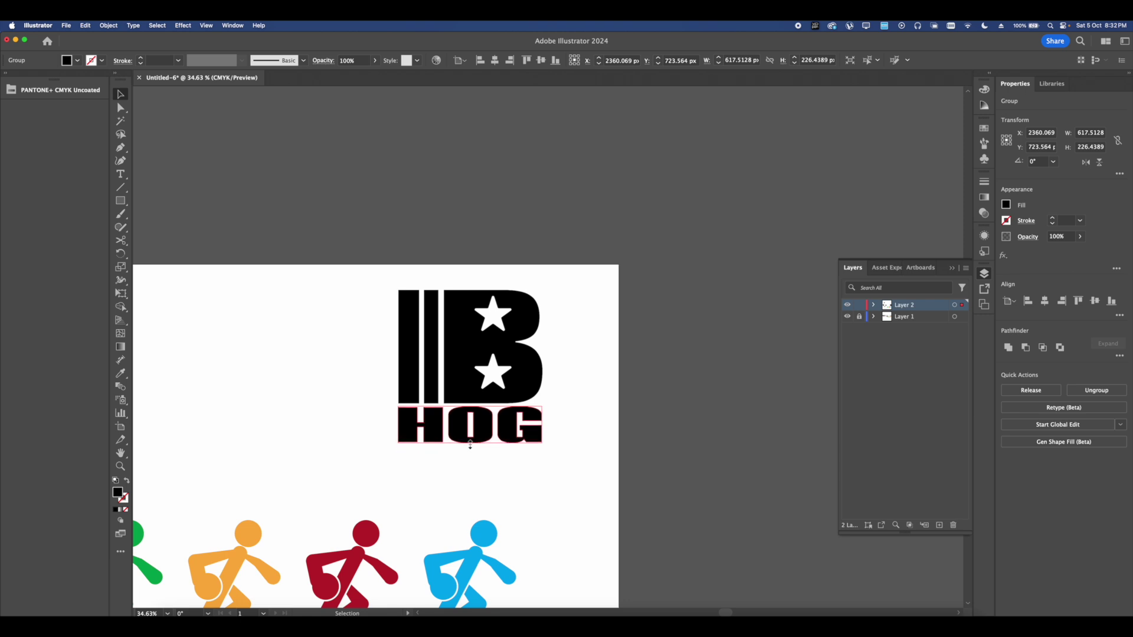
{"action": "left_click", "coordinate": [496, 461]}
Select the stripes, the B and the HOG lettering and group them into one logo
{"action": "scroll", "coordinate": [497, 460], "scroll_direction": "down", "scroll_amount": 3}
{"action": "scroll", "coordinate": [491, 354], "scroll_direction": "up", "scroll_amount": 3}
{"action": "left_click_drag", "start_coordinate": [453, 248], "coordinate": [636, 417]}
{"action": "scroll", "coordinate": [558, 368], "scroll_direction": "up", "scroll_amount": 2}
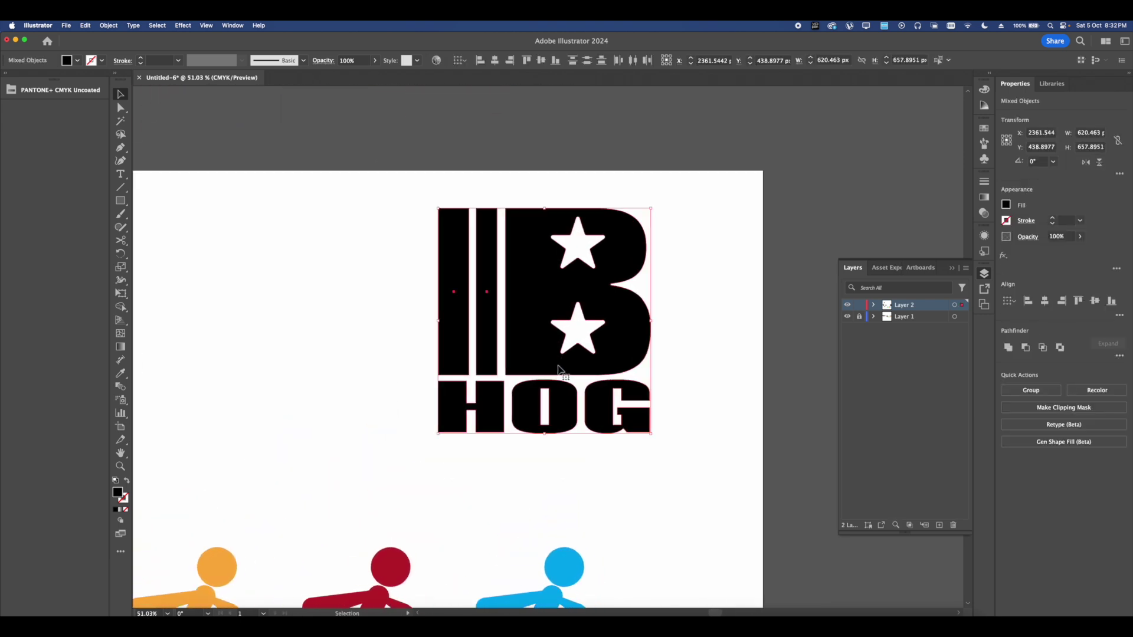
{"action": "key", "text": "super+g"}
{"action": "left_click_drag", "start_coordinate": [646, 344], "coordinate": [666, 352]}
{"action": "left_click", "coordinate": [583, 332]}
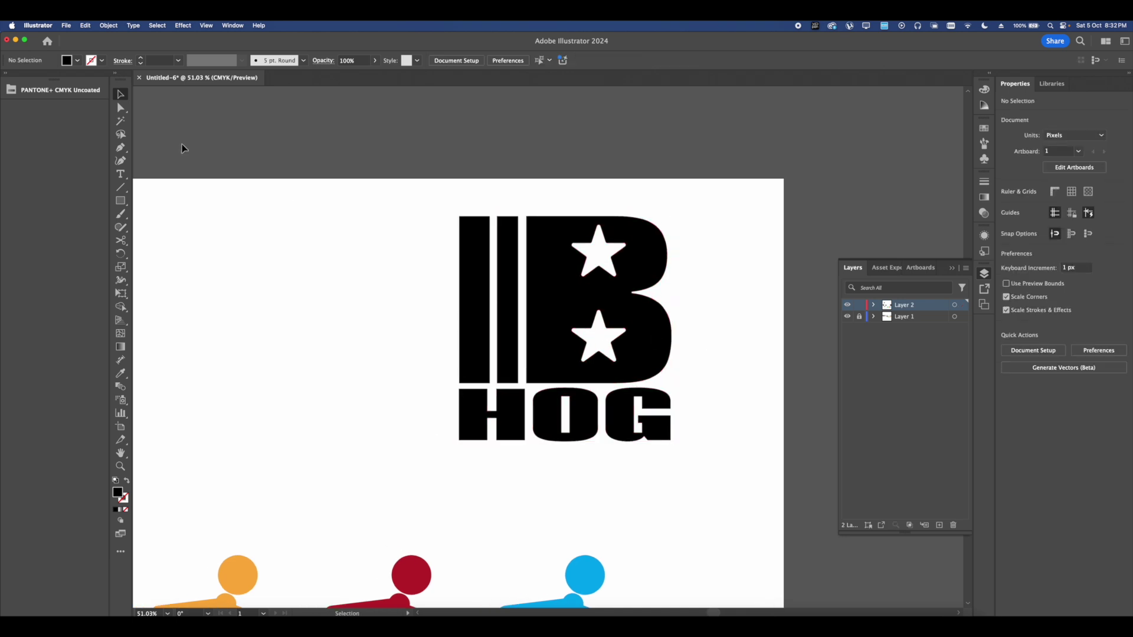
Draw a black rectangle about 652 by 698 px covering the whole B HOG logo
{"action": "left_click", "coordinate": [124, 200]}
{"action": "left_click_drag", "start_coordinate": [463, 219], "coordinate": [679, 450]}
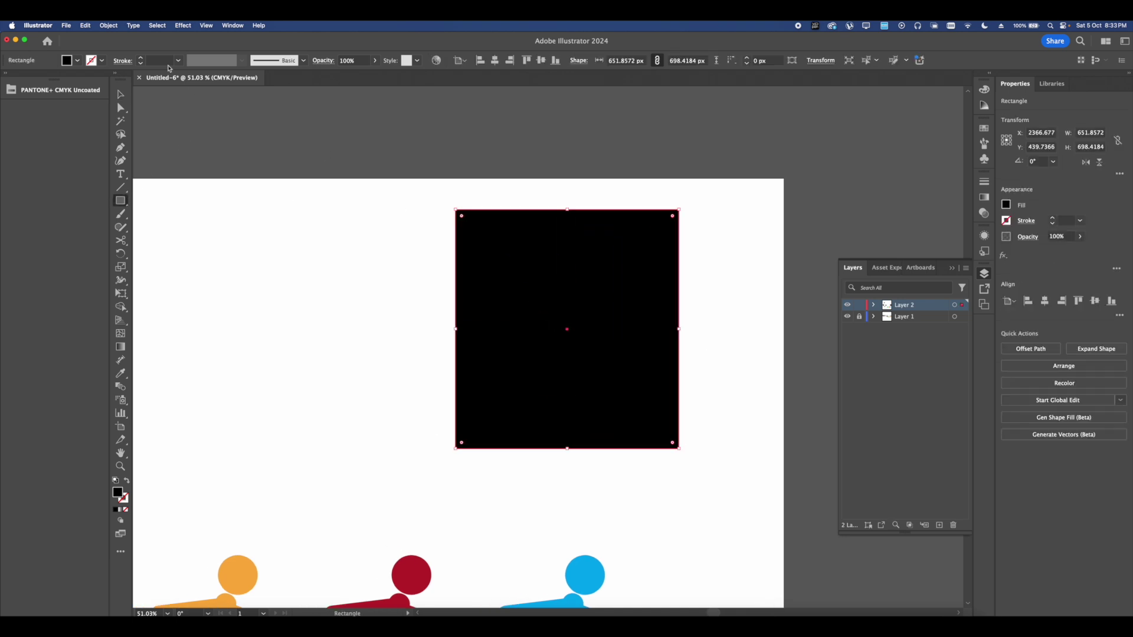
{"action": "left_click", "coordinate": [122, 96]}
Send the black rectangle to the back, behind the B HOG logo
{"action": "right_click", "coordinate": [561, 321]}
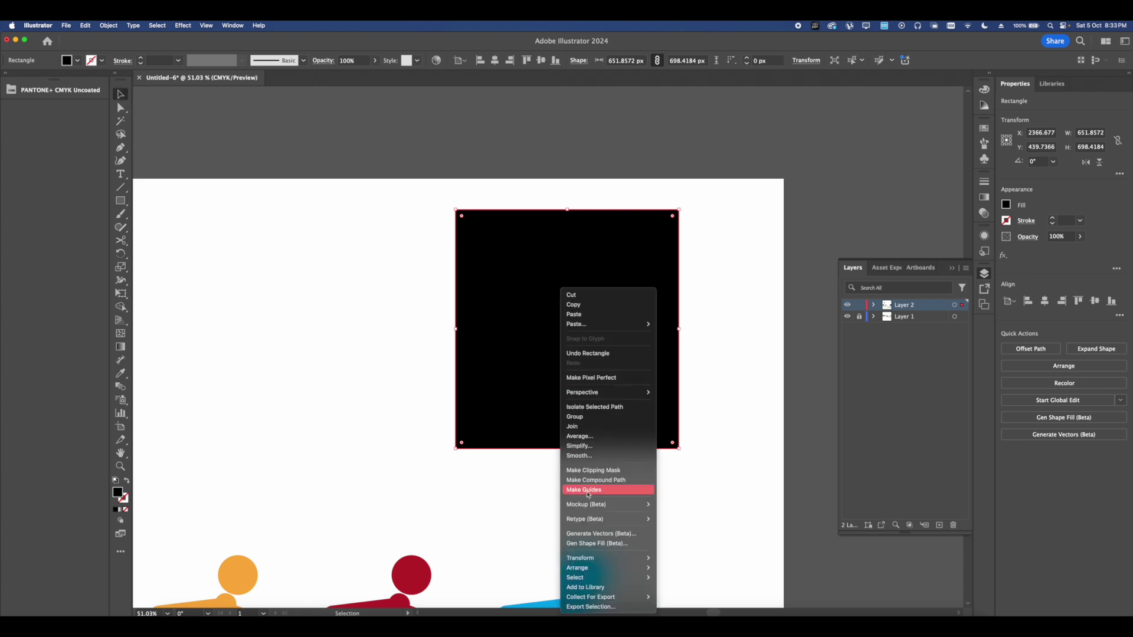
{"action": "mouse_move", "coordinate": [584, 567]}
{"action": "left_click", "coordinate": [678, 591]}
{"action": "left_click", "coordinate": [610, 511]}
{"action": "left_click", "coordinate": [586, 351]}
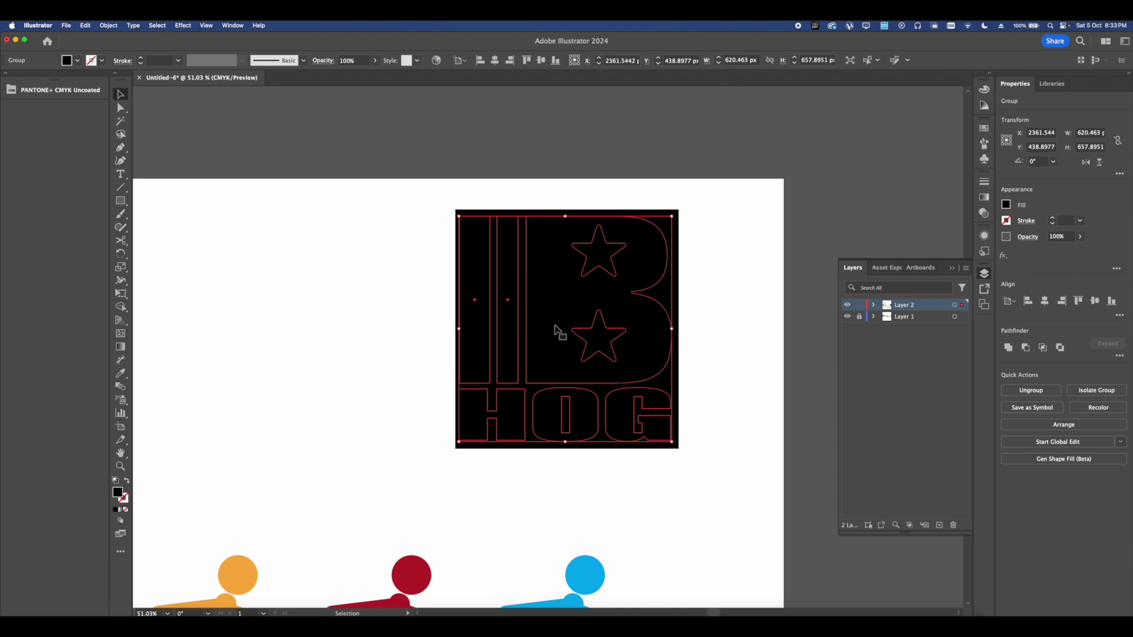
Center the logo and the rectangle on each other horizontally and vertically
{"action": "scroll", "coordinate": [558, 326], "scroll_direction": "up", "scroll_amount": 1}
{"action": "left_click_drag", "start_coordinate": [743, 476], "coordinate": [428, 241]}
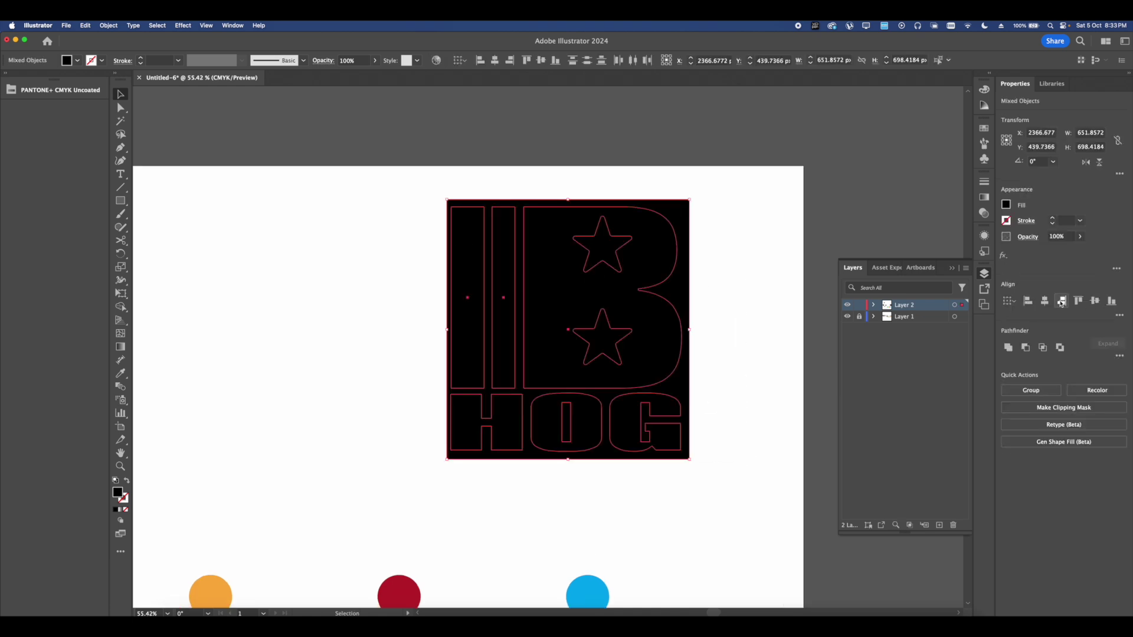
{"action": "left_click", "coordinate": [1046, 301]}
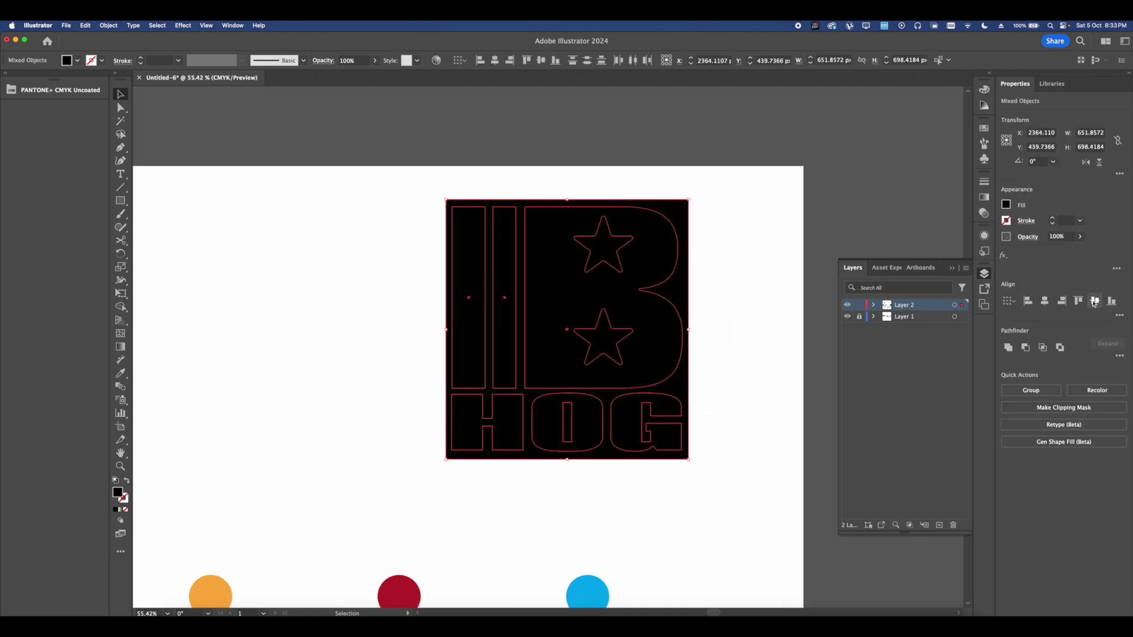
{"action": "left_click", "coordinate": [738, 324]}
Add a black 7 pt stroke to the background rectangle
{"action": "left_click", "coordinate": [677, 288]}
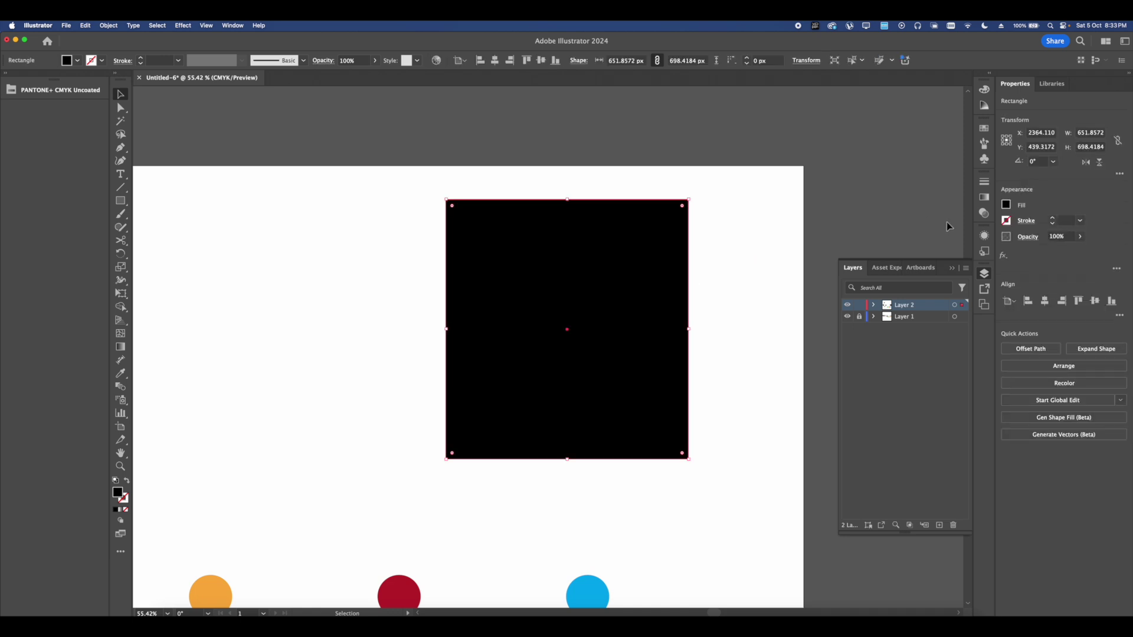
{"action": "left_click", "coordinate": [1051, 218]}
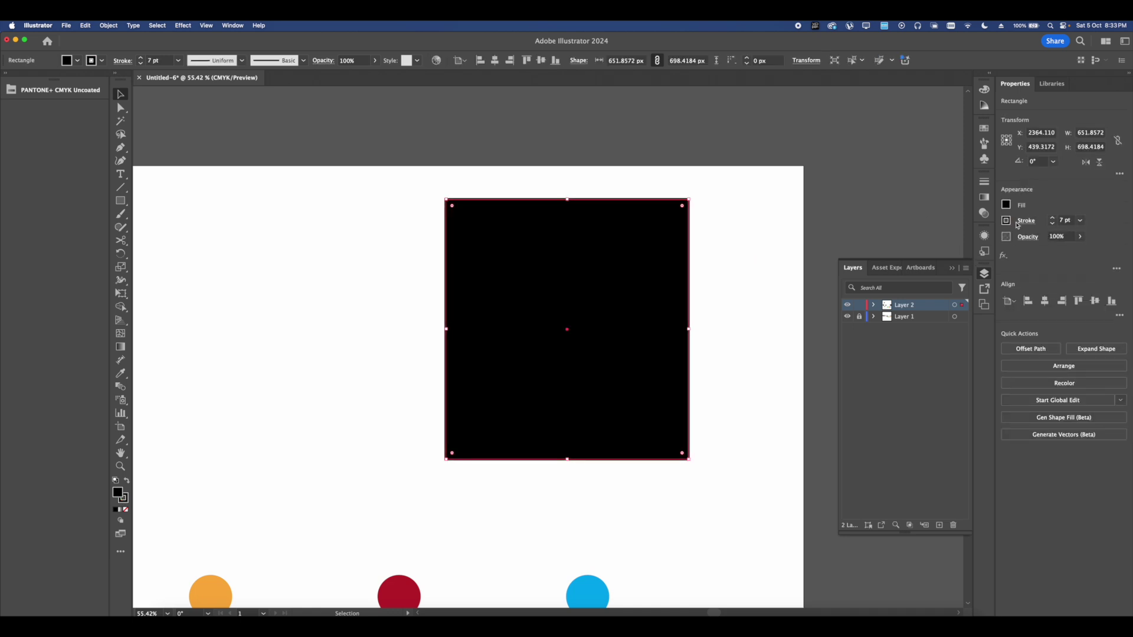
{"action": "left_click", "coordinate": [1024, 221]}
{"action": "left_click", "coordinate": [976, 279]}
{"action": "left_click", "coordinate": [779, 252]}
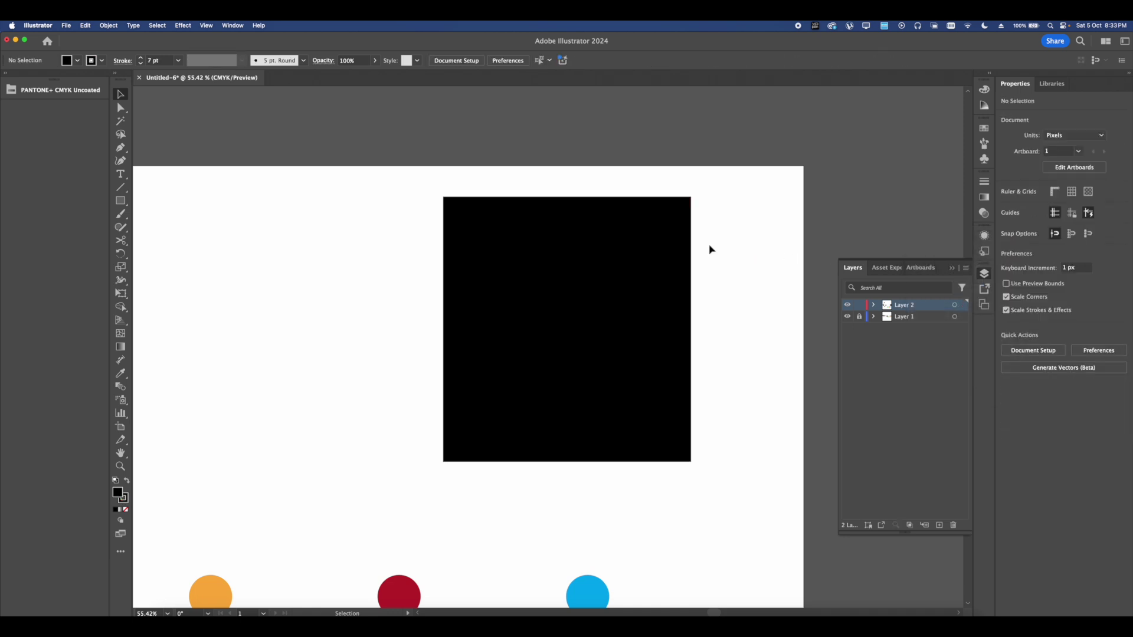
Fill the background rectangle with the light blue swatch
{"action": "left_click", "coordinate": [676, 234]}
{"action": "left_click", "coordinate": [682, 214]}
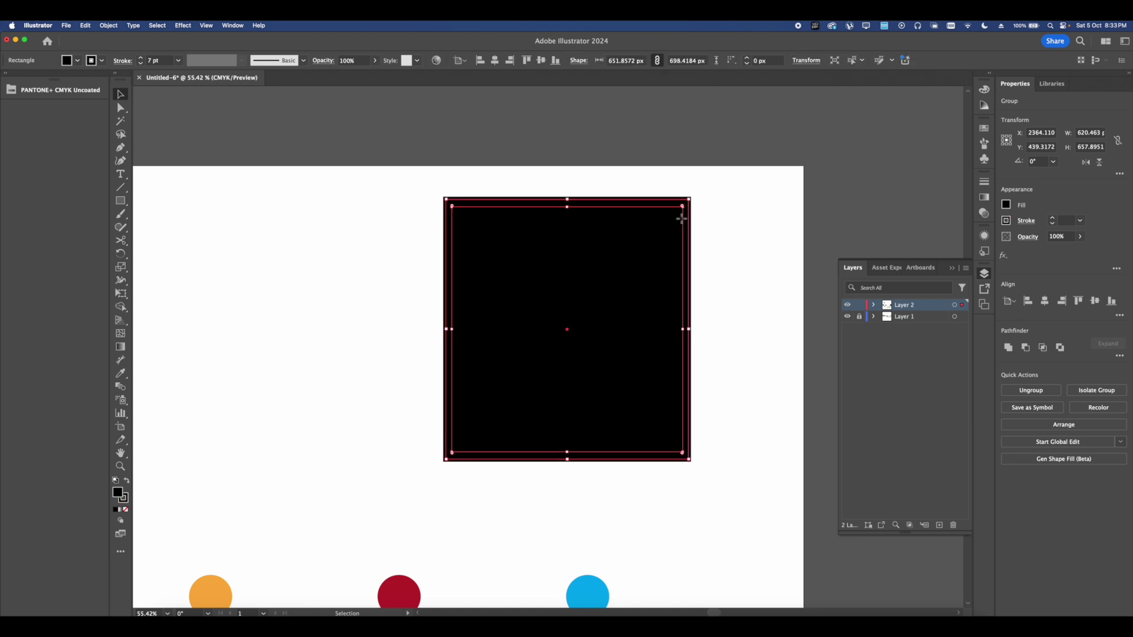
{"action": "left_click", "coordinate": [1006, 205]}
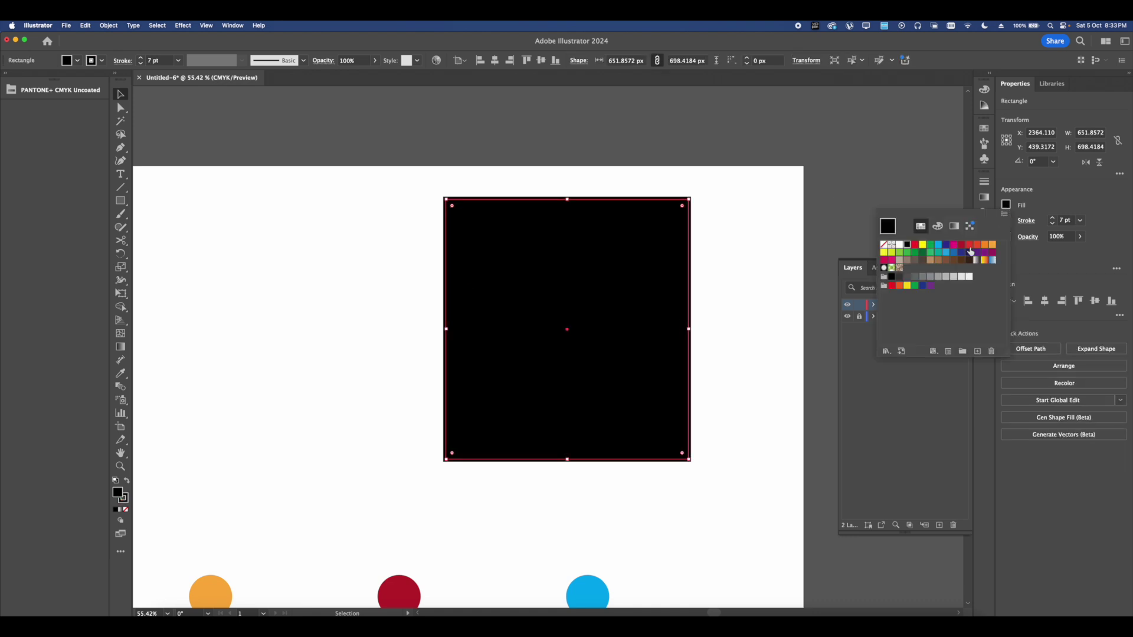
{"action": "left_click", "coordinate": [938, 244]}
{"action": "left_click", "coordinate": [728, 262]}
{"action": "scroll", "coordinate": [670, 248], "scroll_direction": "down", "scroll_amount": 4}
Increase the background rectangle's black stroke to 16 pt
{"action": "left_click_drag", "start_coordinate": [668, 269], "coordinate": [683, 223]}
{"action": "scroll", "coordinate": [688, 247], "scroll_direction": "down", "scroll_amount": 4}
{"action": "left_click", "coordinate": [667, 252]}
{"action": "scroll", "coordinate": [670, 242], "scroll_direction": "up", "scroll_amount": 6}
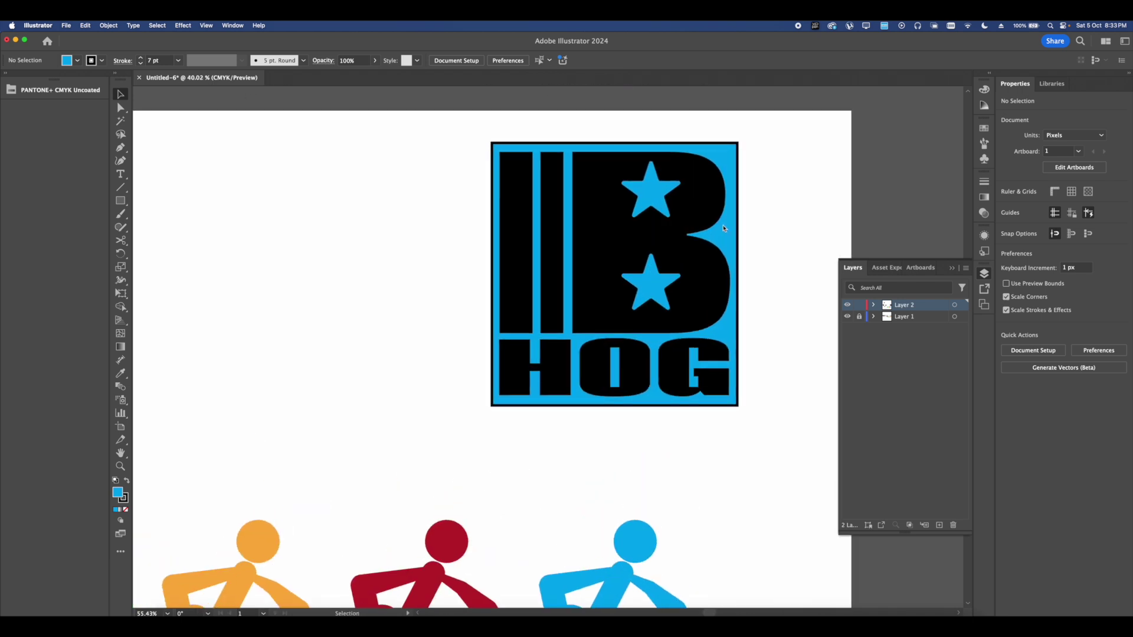
{"action": "left_click", "coordinate": [1052, 218]}
{"action": "left_click", "coordinate": [1052, 218]}
{"action": "left_click", "coordinate": [1052, 218]}
{"action": "left_click", "coordinate": [1052, 219]}
{"action": "left_click", "coordinate": [1052, 218]}
{"action": "left_click", "coordinate": [1052, 218]}
{"action": "left_click", "coordinate": [766, 212]}
{"action": "scroll", "coordinate": [766, 210], "scroll_direction": "up", "scroll_amount": 3}
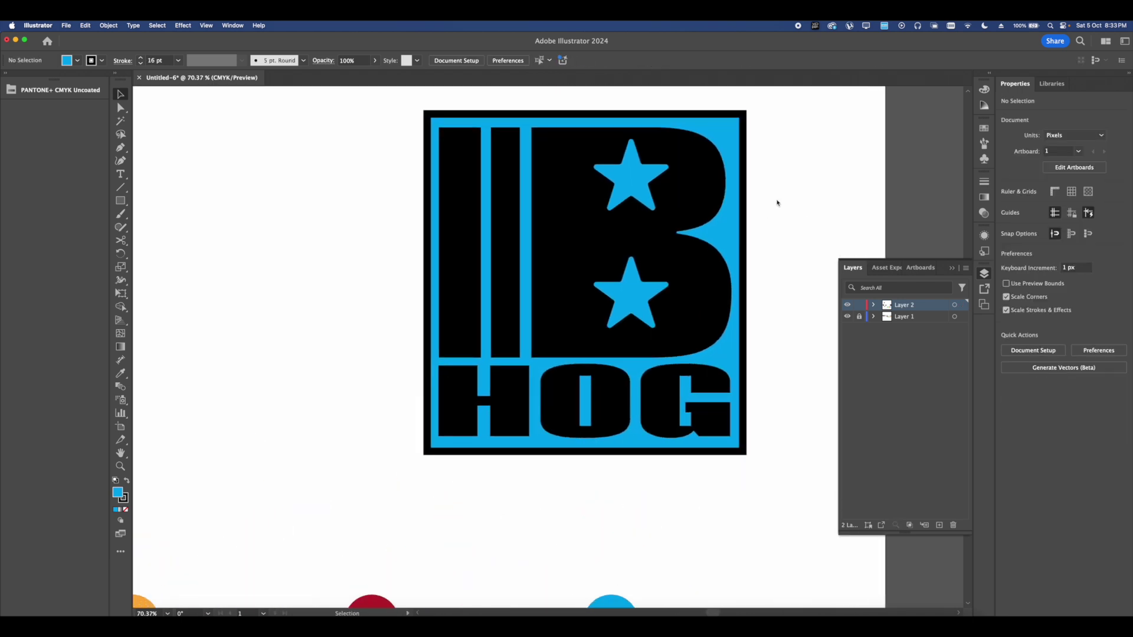
Examine the NBA logo, the reference images and the basketball photo of the dribbling player
{"action": "scroll", "coordinate": [777, 202], "scroll_direction": "down", "scroll_amount": 5}
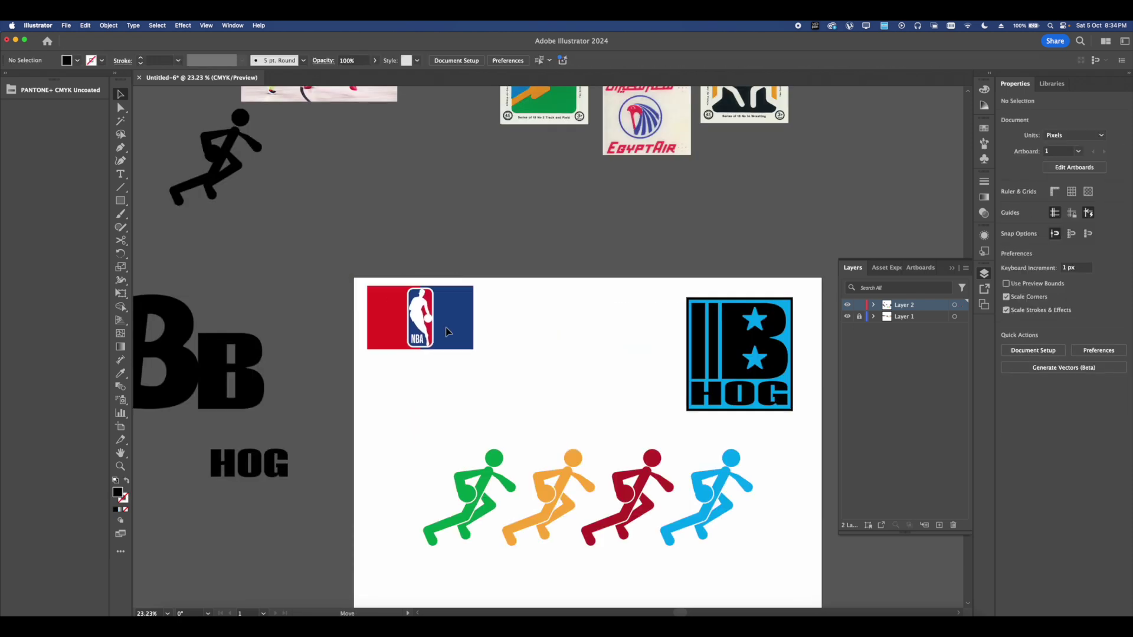
{"action": "left_click_drag", "start_coordinate": [479, 297], "coordinate": [521, 380]}
{"action": "scroll", "coordinate": [518, 338], "scroll_direction": "down", "scroll_amount": 1}
{"action": "left_click_drag", "start_coordinate": [490, 319], "coordinate": [547, 328]}
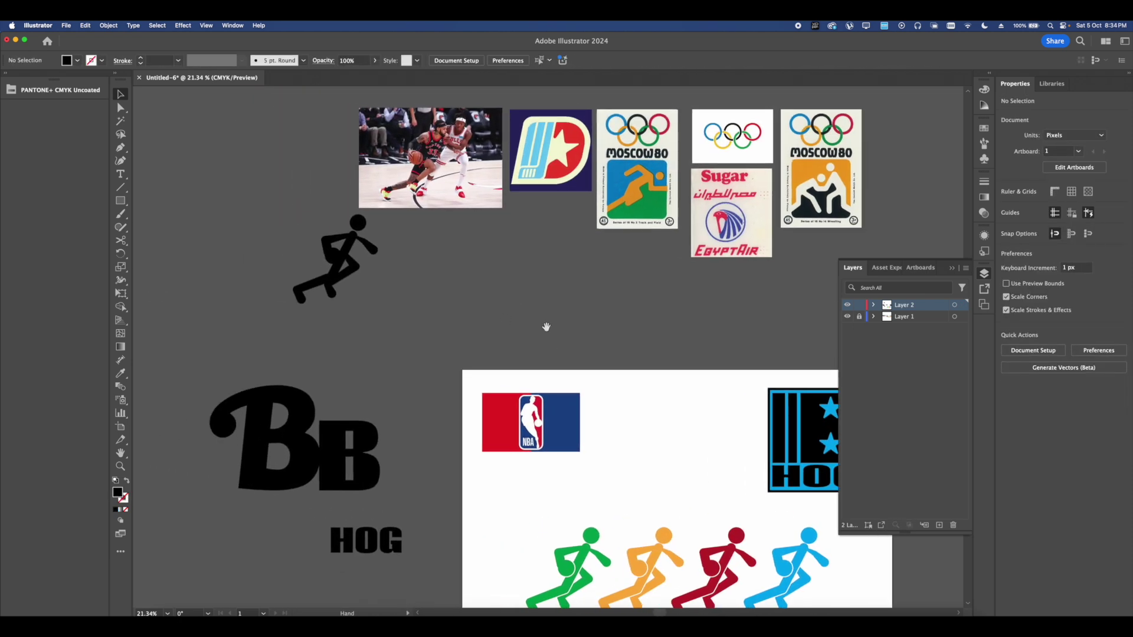
{"action": "scroll", "coordinate": [473, 287], "scroll_direction": "up", "scroll_amount": 1}
{"action": "left_click_drag", "start_coordinate": [473, 286], "coordinate": [519, 328]}
{"action": "scroll", "coordinate": [512, 315], "scroll_direction": "up", "scroll_amount": 5}
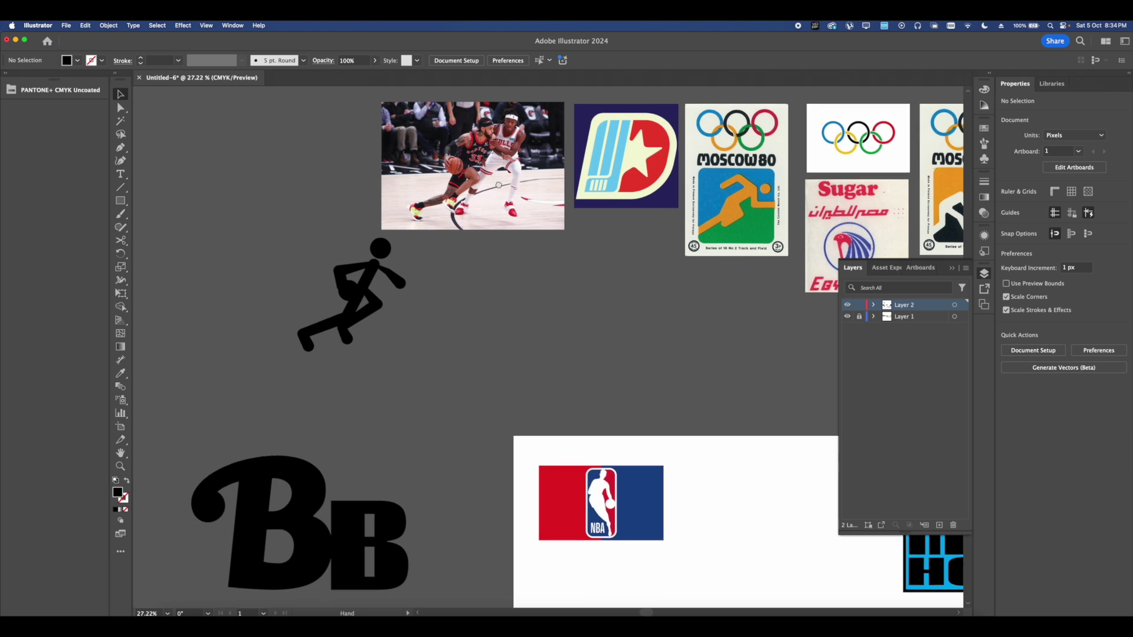
{"action": "scroll", "coordinate": [608, 472], "scroll_direction": "down", "scroll_amount": 8}
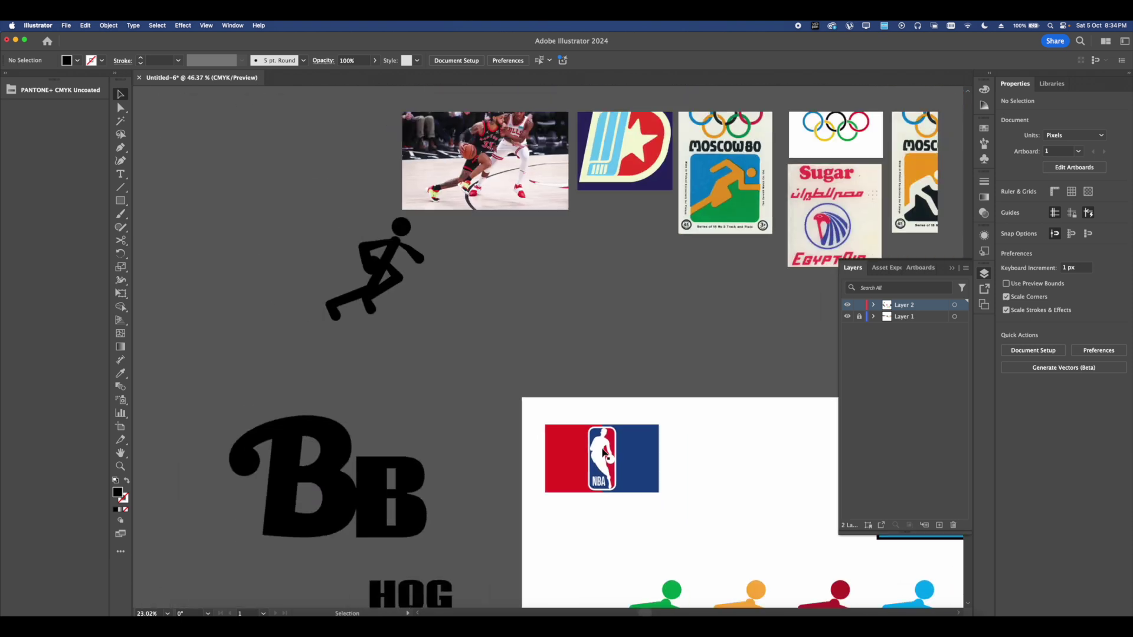
{"action": "scroll", "coordinate": [553, 291], "scroll_direction": "up", "scroll_amount": 10}
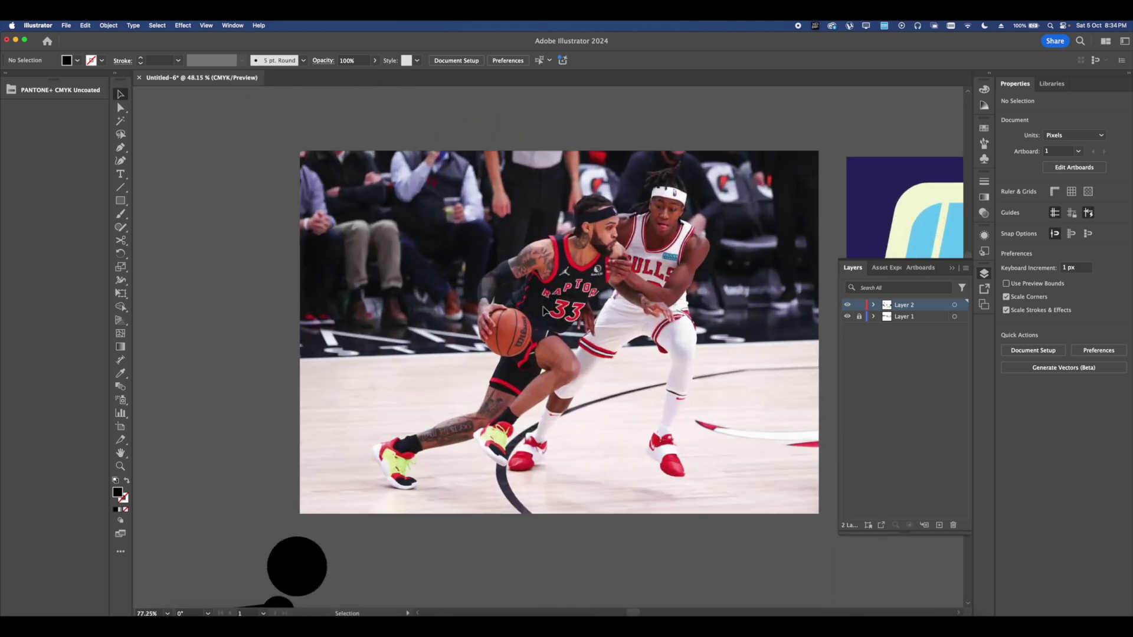
Accept the Pencil tool options with midpoint fidelity, keep selected, close paths within 15 pixels and edit selected paths within 6 pixels
{"action": "key", "text": "n"}
{"action": "scroll", "coordinate": [620, 344], "scroll_direction": "up", "scroll_amount": 1}
{"action": "left_click_drag", "start_coordinate": [575, 341], "coordinate": [636, 357]}
{"action": "right_click", "coordinate": [121, 227]}
{"action": "left_click", "coordinate": [1099, 101]}
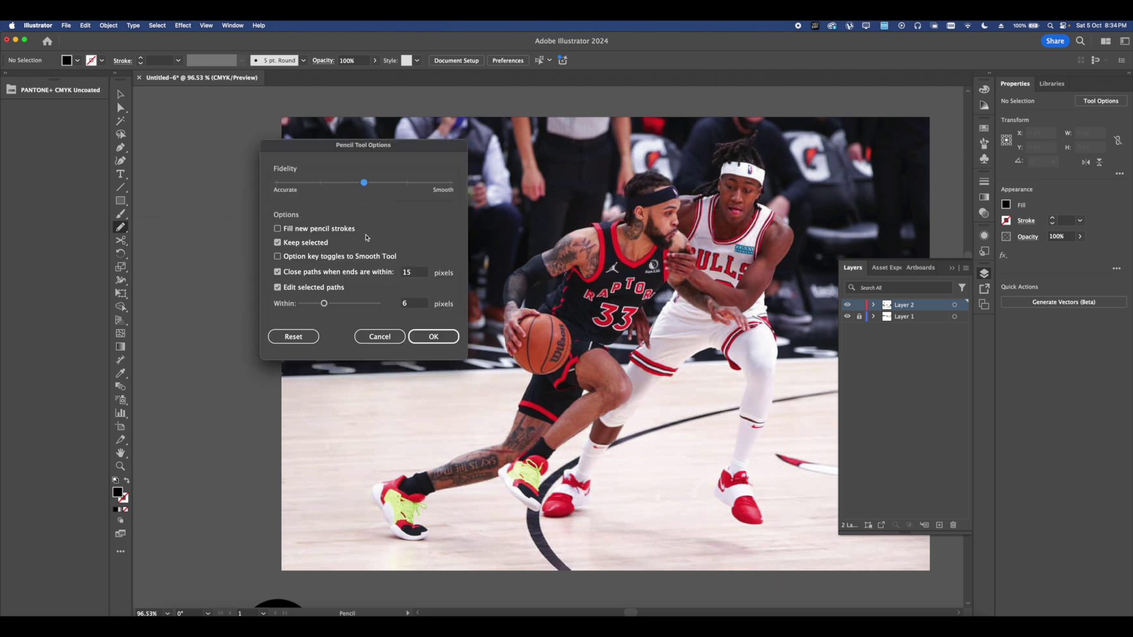
{"action": "left_click", "coordinate": [433, 337]}
Trace the dribbling player's silhouette in the photo with the Pencil tool as one path about 561 by 556 px
{"action": "scroll", "coordinate": [389, 466], "scroll_direction": "up", "scroll_amount": 1}
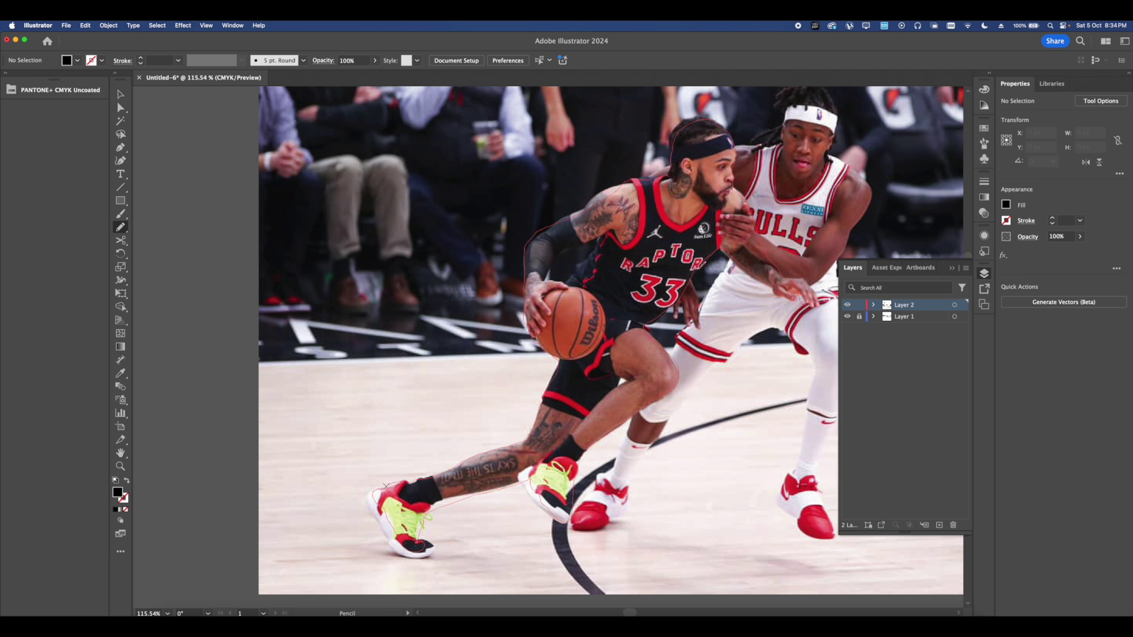
{"action": "left_click_drag", "start_coordinate": [381, 490], "coordinate": [374, 498]}
{"action": "scroll", "coordinate": [542, 413], "scroll_direction": "down", "scroll_amount": 1}
{"action": "left_click_drag", "start_coordinate": [606, 338], "coordinate": [581, 351]}
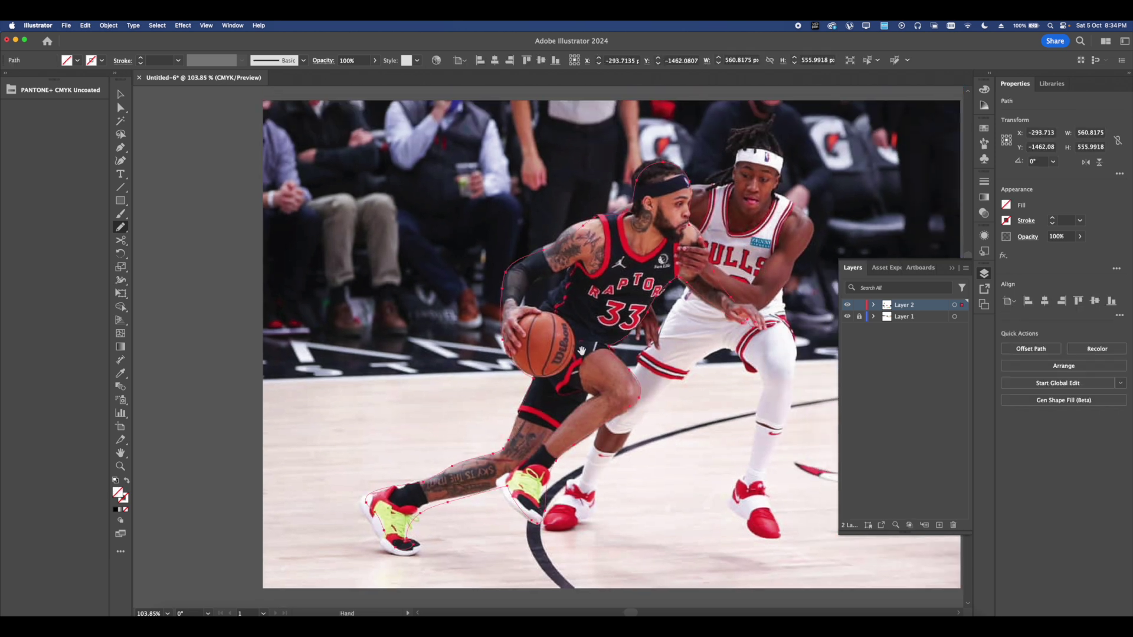
Try moving the traced player outline sideways off the photo
{"action": "scroll", "coordinate": [592, 301], "scroll_direction": "down", "scroll_amount": 7}
{"action": "left_click", "coordinate": [120, 94]}
{"action": "left_click_drag", "start_coordinate": [462, 267], "coordinate": [474, 258]}
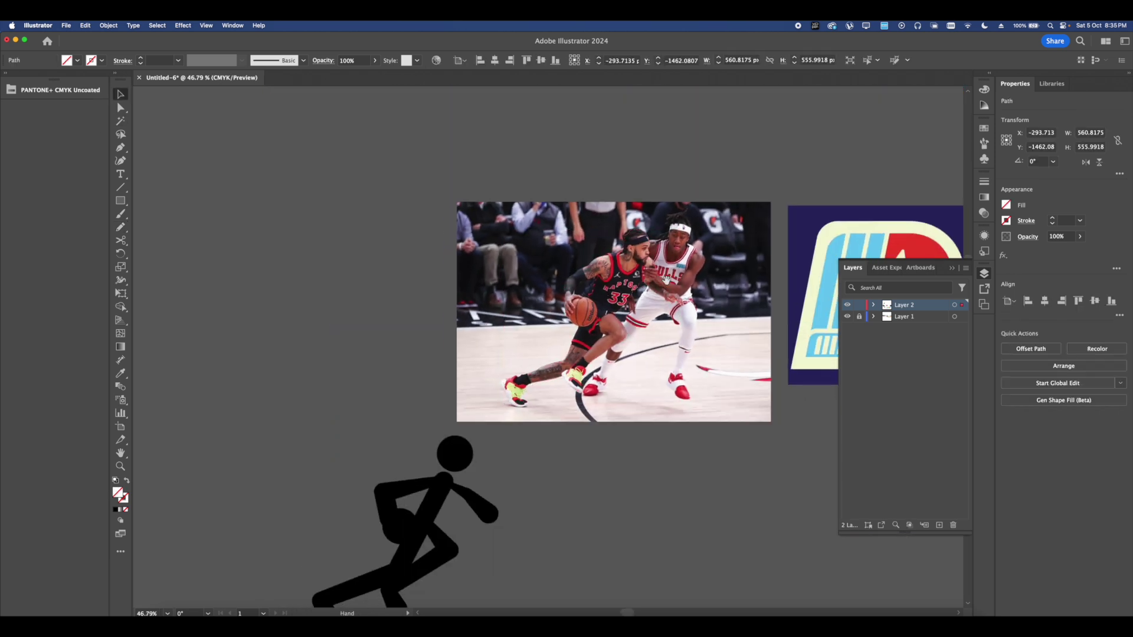
{"action": "left_click_drag", "start_coordinate": [622, 323], "coordinate": [534, 327]}
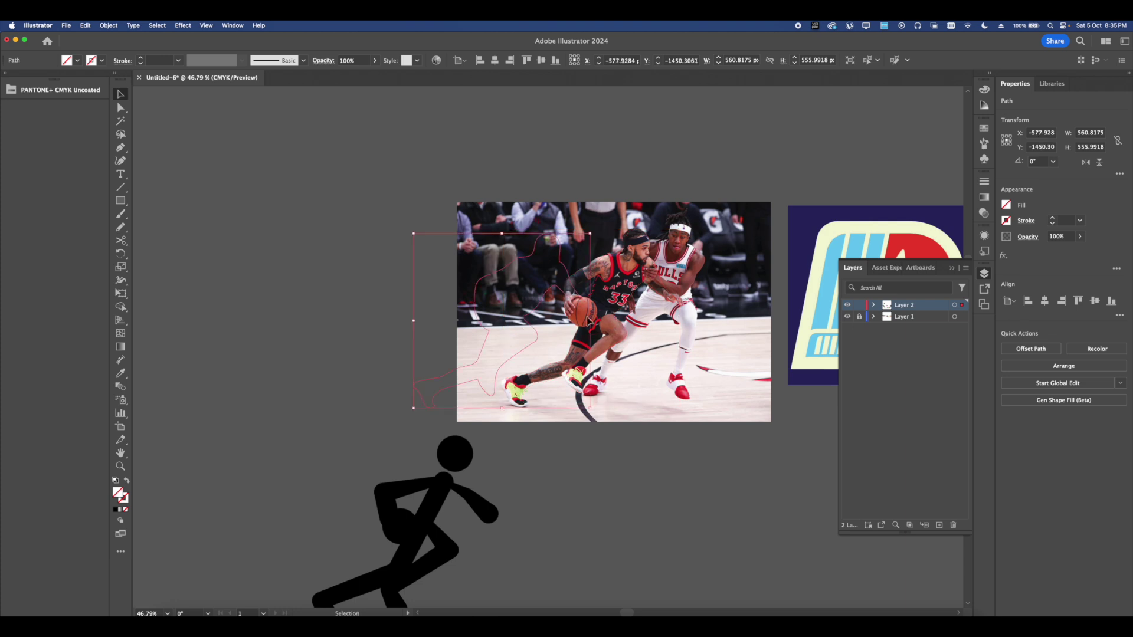
{"action": "left_click", "coordinate": [531, 327]}
Trace the gap between the player's bent arm and torso with the Pencil tool and move both outlines off the photo
{"action": "scroll", "coordinate": [595, 272], "scroll_direction": "up", "scroll_amount": 8}
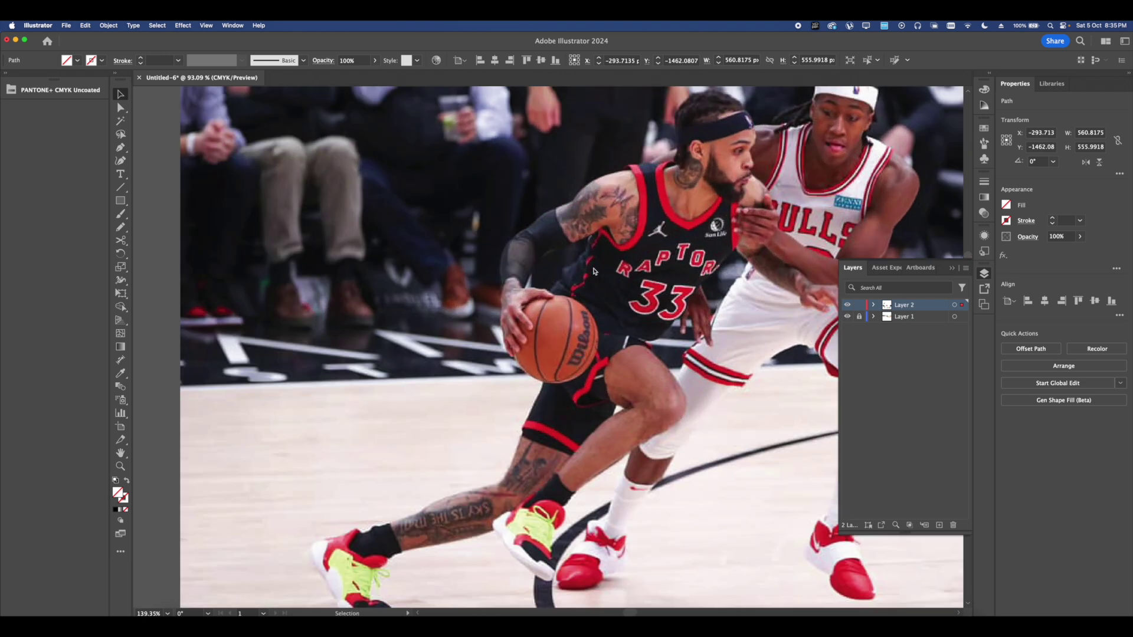
{"action": "key", "text": "n"}
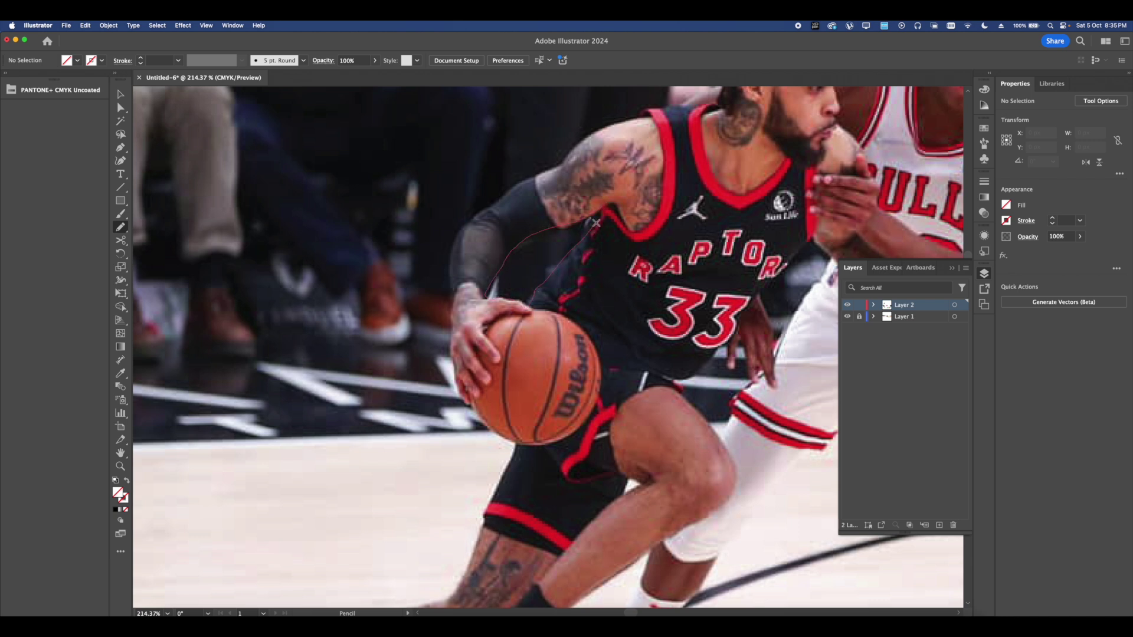
{"action": "left_click_drag", "start_coordinate": [603, 208], "coordinate": [603, 203]}
{"action": "scroll", "coordinate": [533, 265], "scroll_direction": "down", "scroll_amount": 8}
{"action": "key", "text": "v"}
{"action": "mouse_move", "coordinate": [492, 197]}
{"action": "left_mouse_down"}
{"action": "mouse_move", "coordinate": [592, 182]}
{"action": "mouse_move", "coordinate": [680, 295]}
{"action": "mouse_move", "coordinate": [433, 296]}
{"action": "left_mouse_up"}
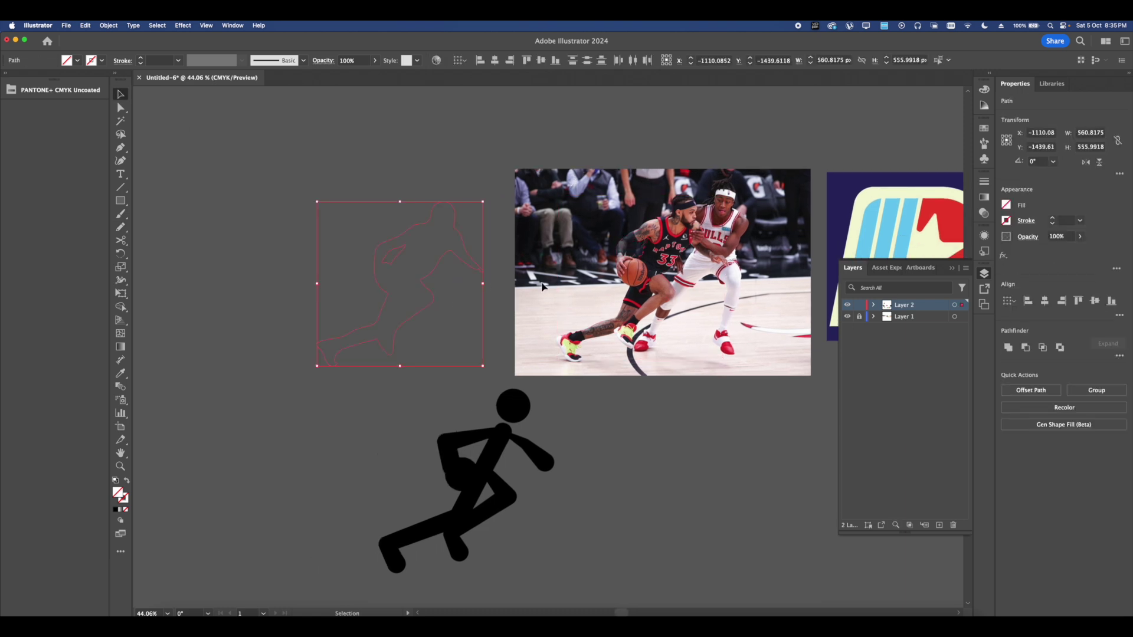
Cut the arm gap out of the player outline with Pathfinder Minus Front
{"action": "scroll", "coordinate": [509, 279], "scroll_direction": "up", "scroll_amount": 1}
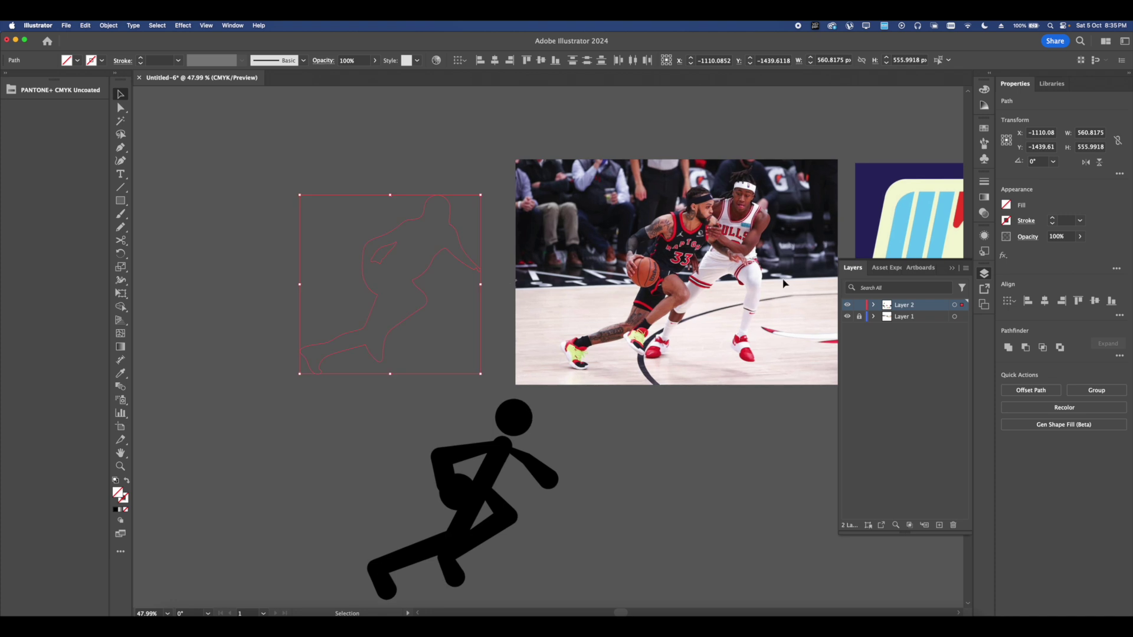
{"action": "left_click", "coordinate": [1006, 348]}
{"action": "scroll", "coordinate": [369, 220], "scroll_direction": "down", "scroll_amount": 6}
{"action": "scroll", "coordinate": [371, 222], "scroll_direction": "up", "scroll_amount": 4}
{"action": "key", "text": "super+z"}
{"action": "left_click", "coordinate": [1025, 347]}
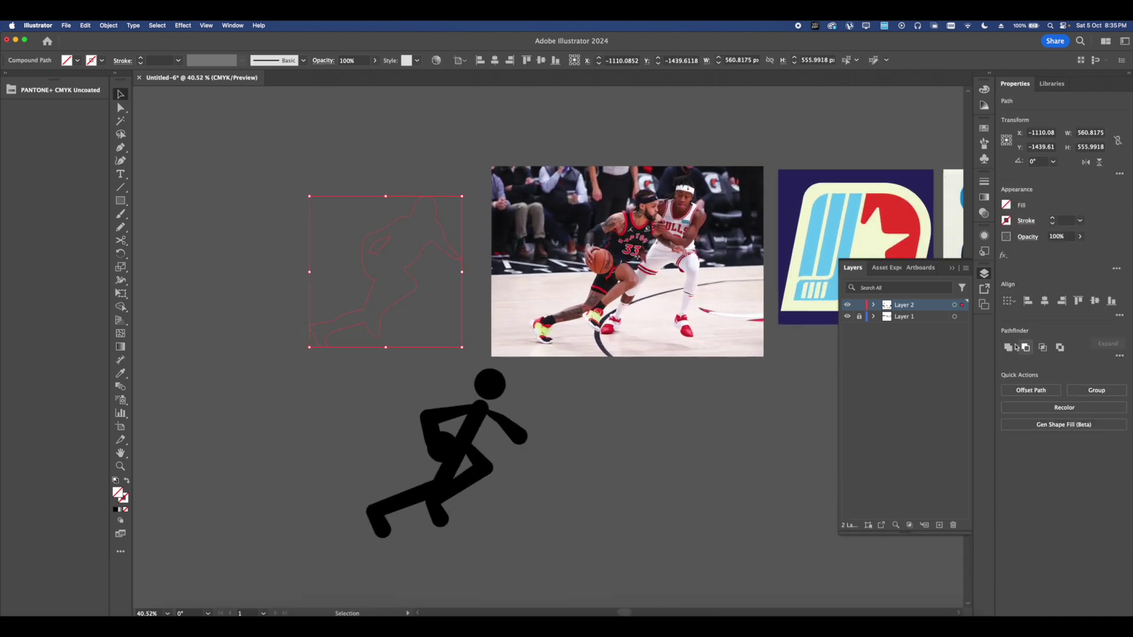
Fill the traced player outline with black sampled from the large letter B
{"action": "scroll", "coordinate": [303, 226], "scroll_direction": "down", "scroll_amount": 4}
{"action": "left_click", "coordinate": [120, 373]}
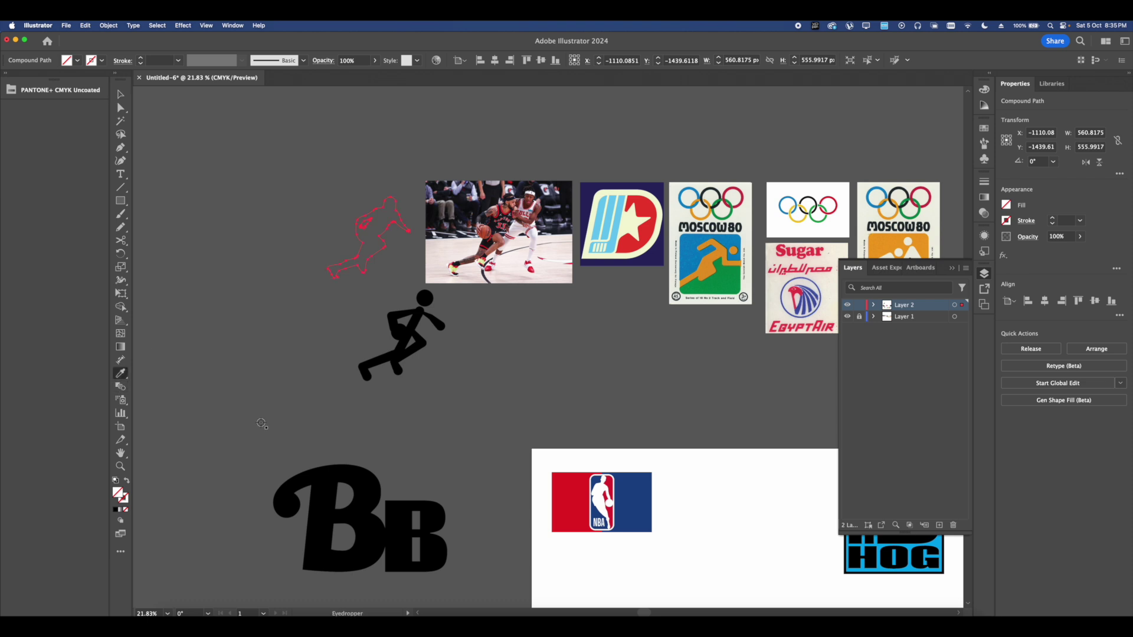
{"action": "left_click", "coordinate": [348, 467]}
{"action": "left_click", "coordinate": [120, 94]}
{"action": "left_click", "coordinate": [251, 205]}
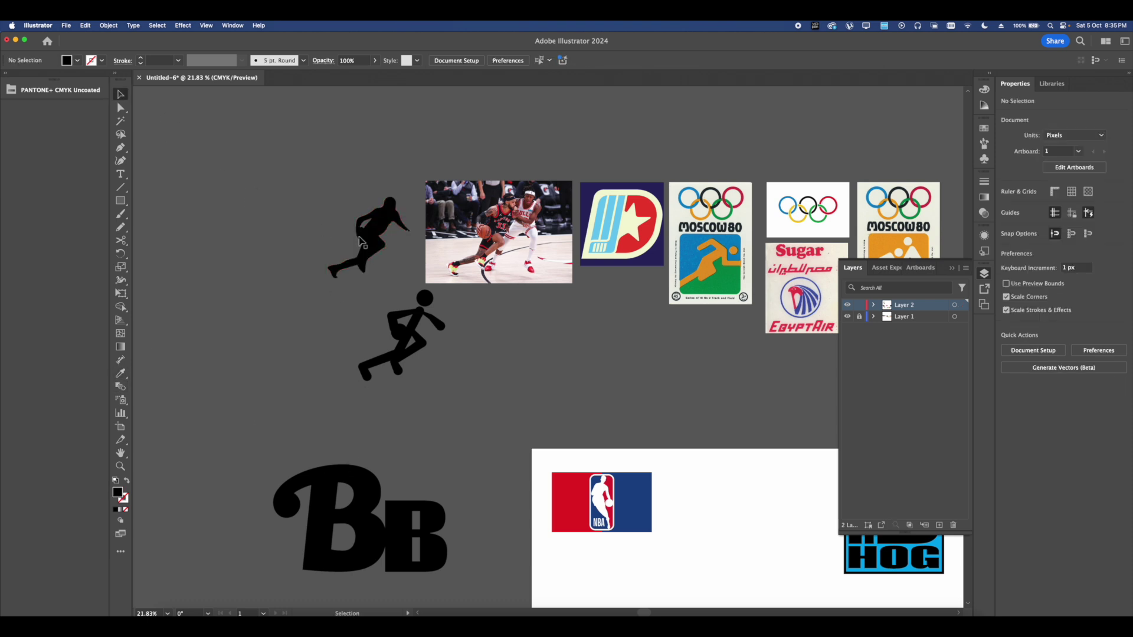
Move the black player silhouette to the empty area just above the NBA logo's artboard
{"action": "left_click_drag", "start_coordinate": [371, 236], "coordinate": [596, 413]}
{"action": "scroll", "coordinate": [596, 413], "scroll_direction": "up", "scroll_amount": 2}
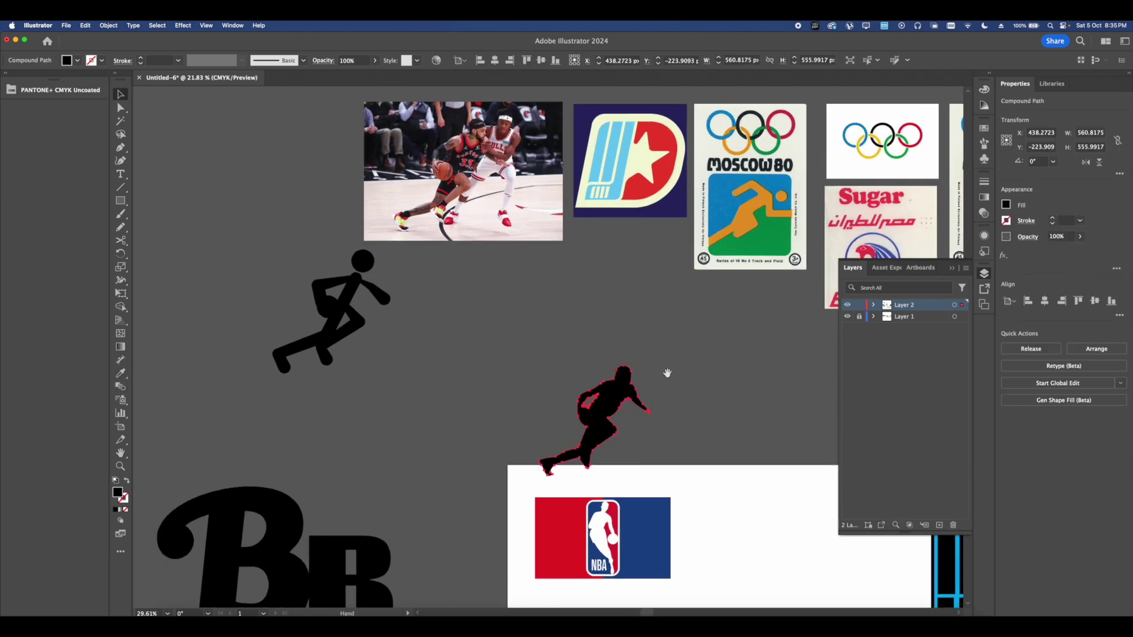
{"action": "left_click_drag", "start_coordinate": [655, 367], "coordinate": [638, 362]}
{"action": "left_click_drag", "start_coordinate": [610, 408], "coordinate": [587, 349]}
{"action": "key", "text": "shift+super+a"}
Draw a rectangle about 168 by 385 px over the NBA badge, round its corners about 38 px and move it beside the silhouette
{"action": "scroll", "coordinate": [610, 407], "scroll_direction": "up", "scroll_amount": 2}
{"action": "scroll", "coordinate": [605, 395], "scroll_direction": "down", "scroll_amount": 1}
{"action": "scroll", "coordinate": [587, 350], "scroll_direction": "down", "scroll_amount": 3}
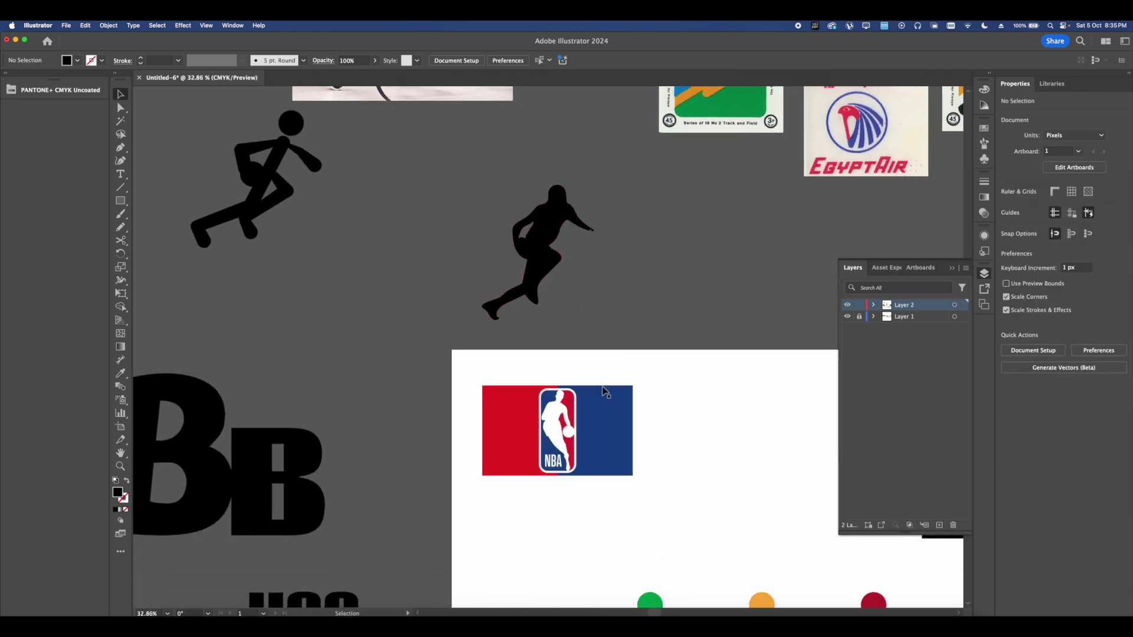
{"action": "scroll", "coordinate": [548, 386], "scroll_direction": "up", "scroll_amount": 3}
{"action": "left_click", "coordinate": [121, 201]}
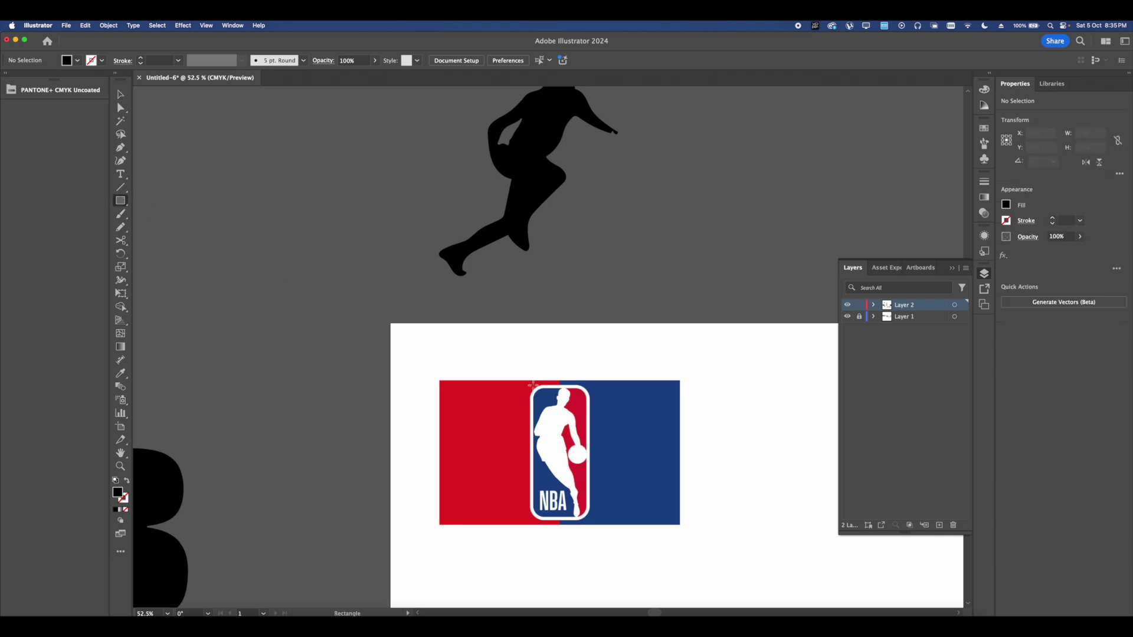
{"action": "left_click_drag", "start_coordinate": [531, 384], "coordinate": [591, 520]}
{"action": "left_click", "coordinate": [121, 108]}
{"action": "left_click_drag", "start_coordinate": [587, 393], "coordinate": [577, 399]}
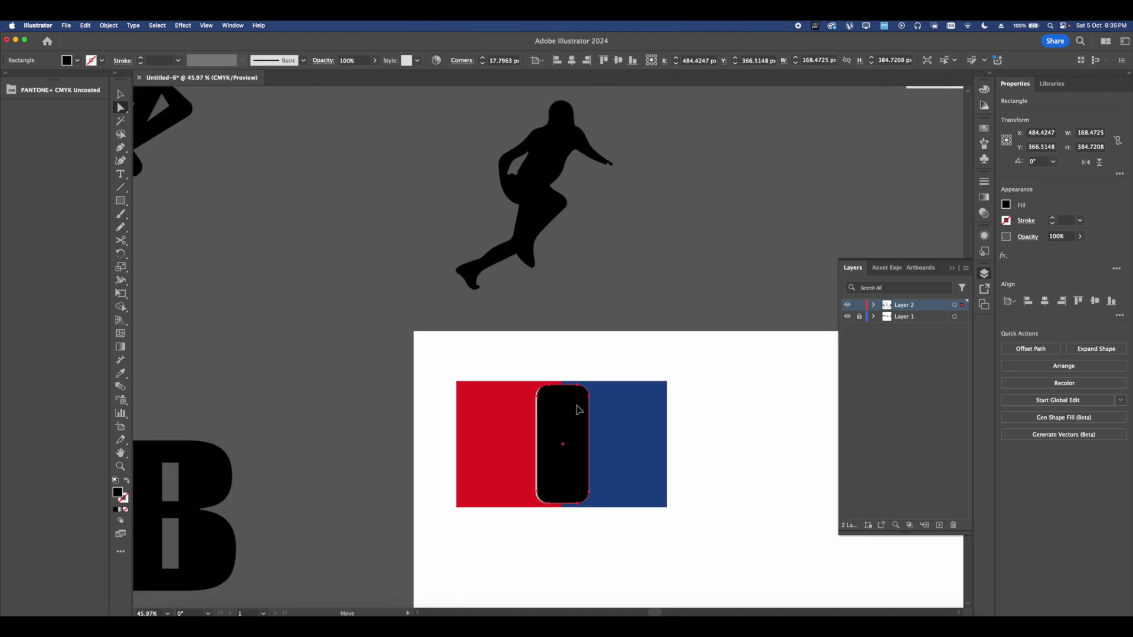
{"action": "left_click_drag", "start_coordinate": [574, 407], "coordinate": [683, 188]}
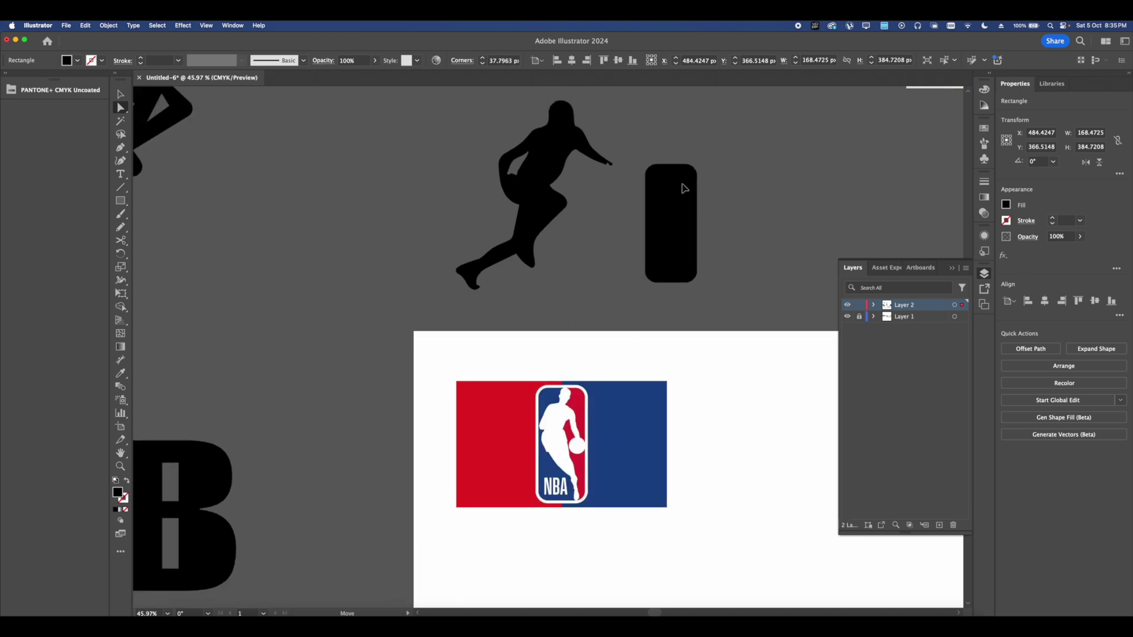
Overlap the silhouette and rounded rectangle, rotating the player about 10° and scaling it to about 291 by 352 px
{"action": "scroll", "coordinate": [506, 337], "scroll_direction": "up", "scroll_amount": 5}
{"action": "scroll", "coordinate": [506, 336], "scroll_direction": "up", "scroll_amount": 3}
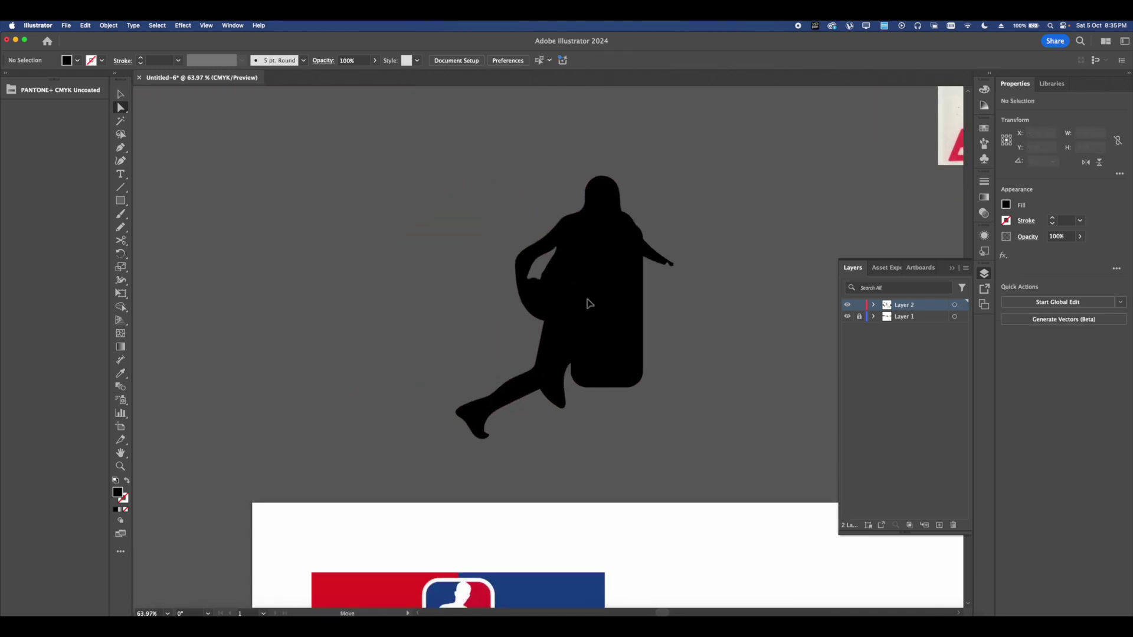
{"action": "scroll", "coordinate": [590, 304], "scroll_direction": "up", "scroll_amount": 5}
{"action": "left_click", "coordinate": [609, 303]}
{"action": "left_click", "coordinate": [121, 95]}
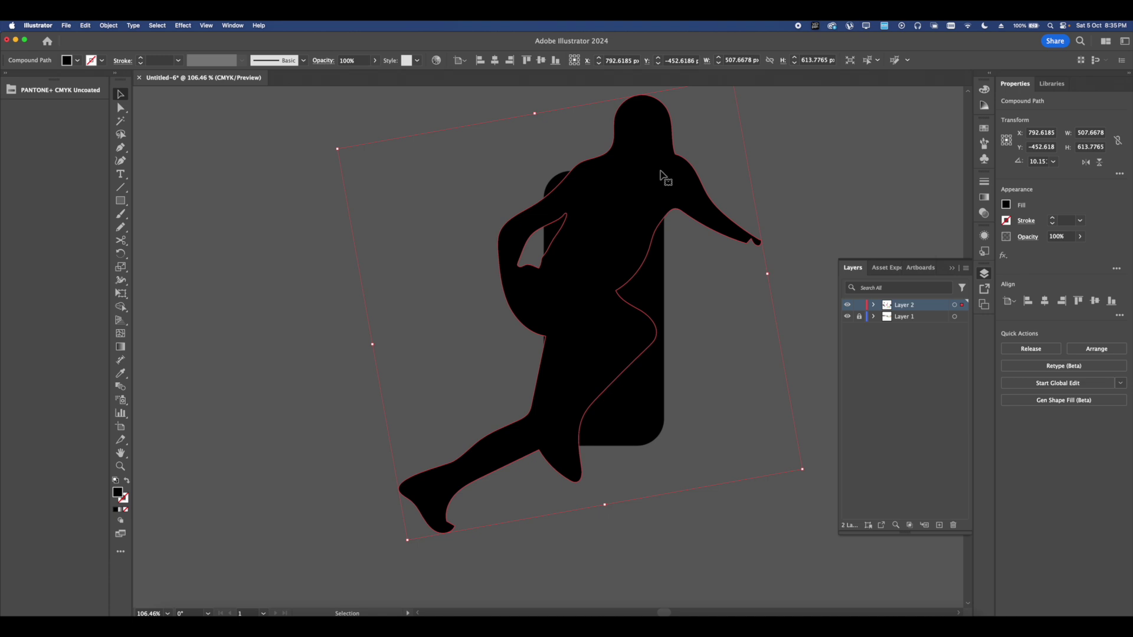
{"action": "scroll", "coordinate": [694, 143], "scroll_direction": "up", "scroll_amount": 2}
{"action": "scroll", "coordinate": [695, 143], "scroll_direction": "right", "scroll_amount": 2}
{"action": "left_click_drag", "start_coordinate": [686, 130], "coordinate": [540, 302]}
{"action": "left_click_drag", "start_coordinate": [485, 398], "coordinate": [554, 308]}
{"action": "left_click", "coordinate": [628, 343]}
{"action": "scroll", "coordinate": [604, 339], "scroll_direction": "down", "scroll_amount": 4}
{"action": "scroll", "coordinate": [604, 341], "scroll_direction": "right", "scroll_amount": 2}
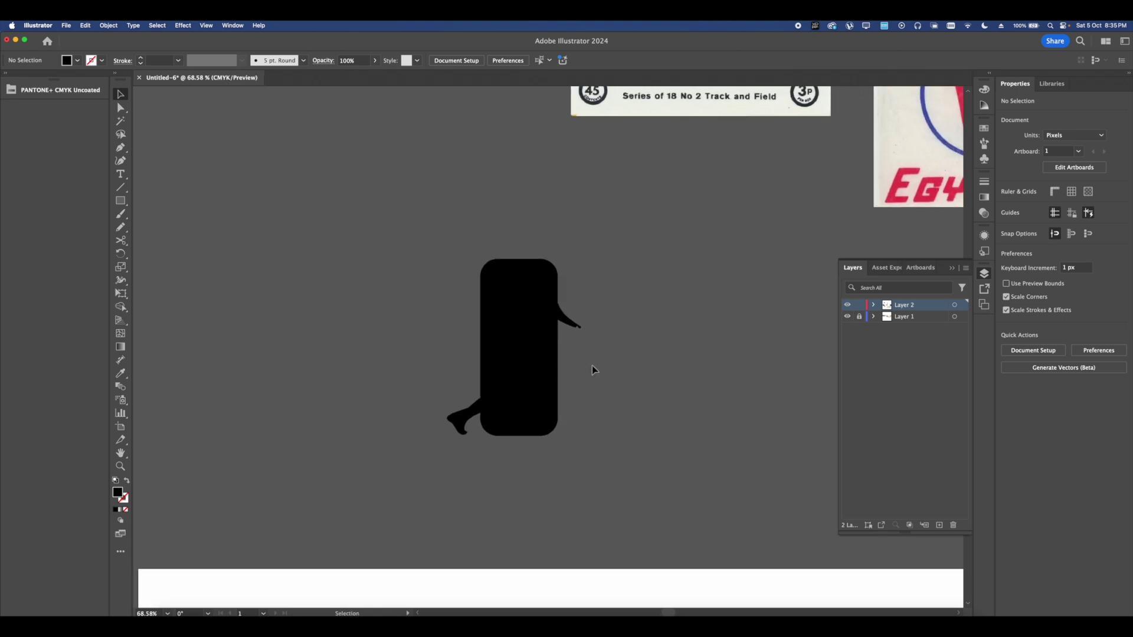
Try copying the player silhouette sideways, away from the rounded rectangle
{"action": "left_click", "coordinate": [555, 367]}
{"action": "left_click", "coordinate": [606, 355]}
{"action": "left_click", "coordinate": [464, 418]}
{"action": "left_click_drag", "start_coordinate": [464, 418], "coordinate": [634, 418]}
{"action": "left_click", "coordinate": [552, 424]}
{"action": "left_click", "coordinate": [582, 422]}
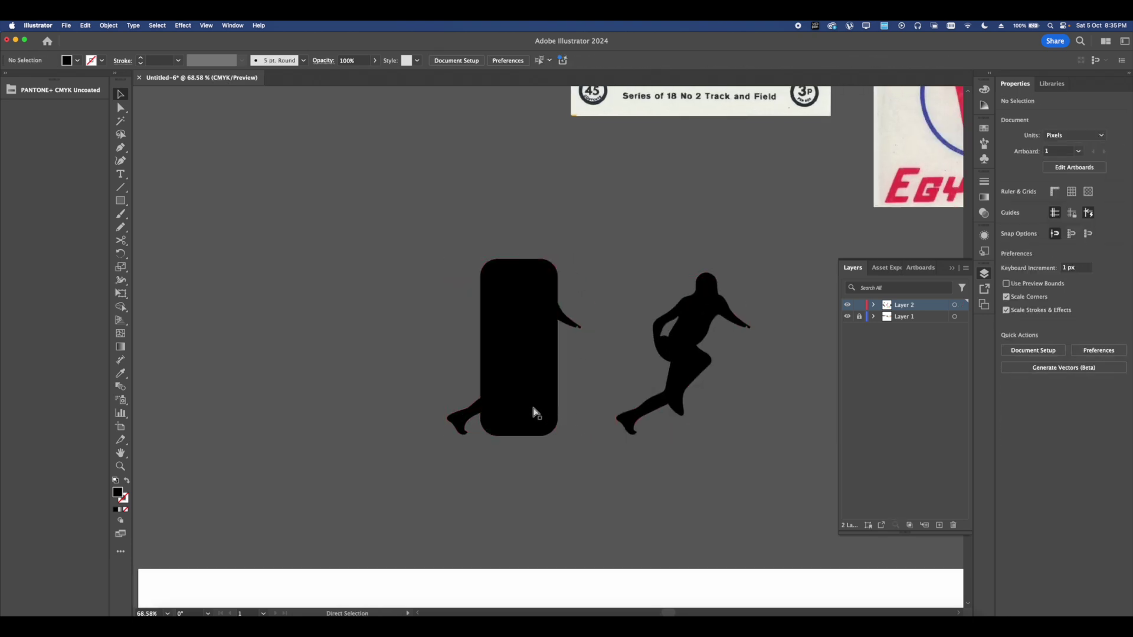
{"action": "key", "text": "super+z"}
Duplicate the rounded rectangle beside the original
{"action": "left_click", "coordinate": [582, 423]}
{"action": "left_click_drag", "start_coordinate": [552, 415], "coordinate": [669, 415]}
{"action": "left_click", "coordinate": [582, 421]}
Select the silhouette with its rounded rectangle and fill the background area below the player dark red using Shape Builder
{"action": "scroll", "coordinate": [533, 403], "scroll_direction": "up", "scroll_amount": 2}
{"action": "scroll", "coordinate": [533, 403], "scroll_direction": "up", "scroll_amount": 1}
{"action": "left_click_drag", "start_coordinate": [583, 450], "coordinate": [452, 255]}
{"action": "scroll", "coordinate": [549, 323], "scroll_direction": "up", "scroll_amount": 2}
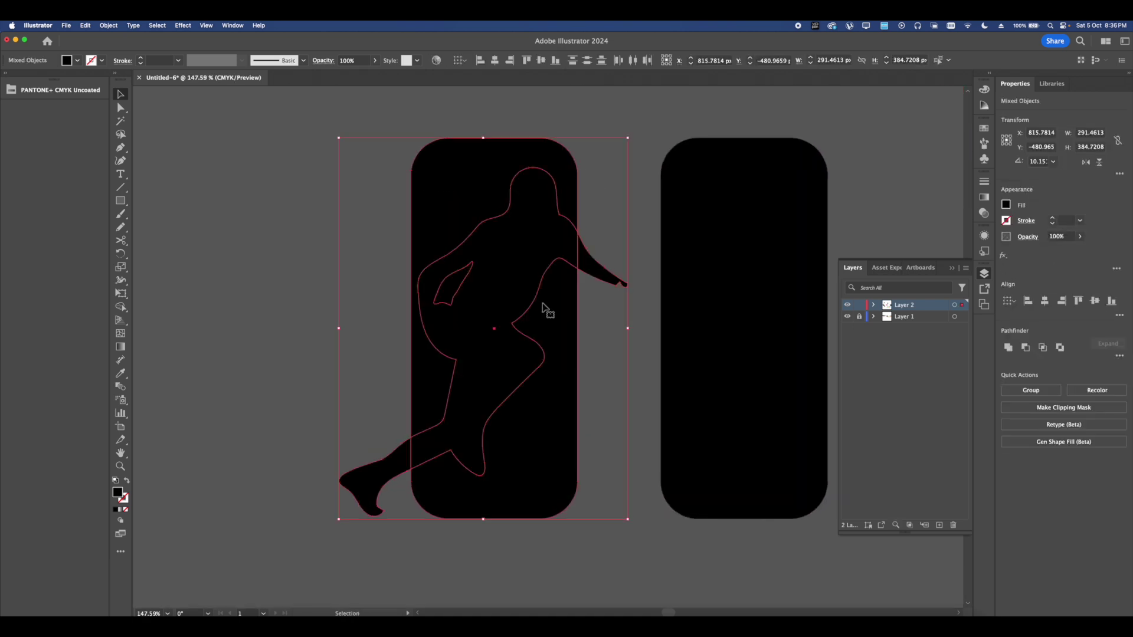
{"action": "left_click", "coordinate": [120, 306]}
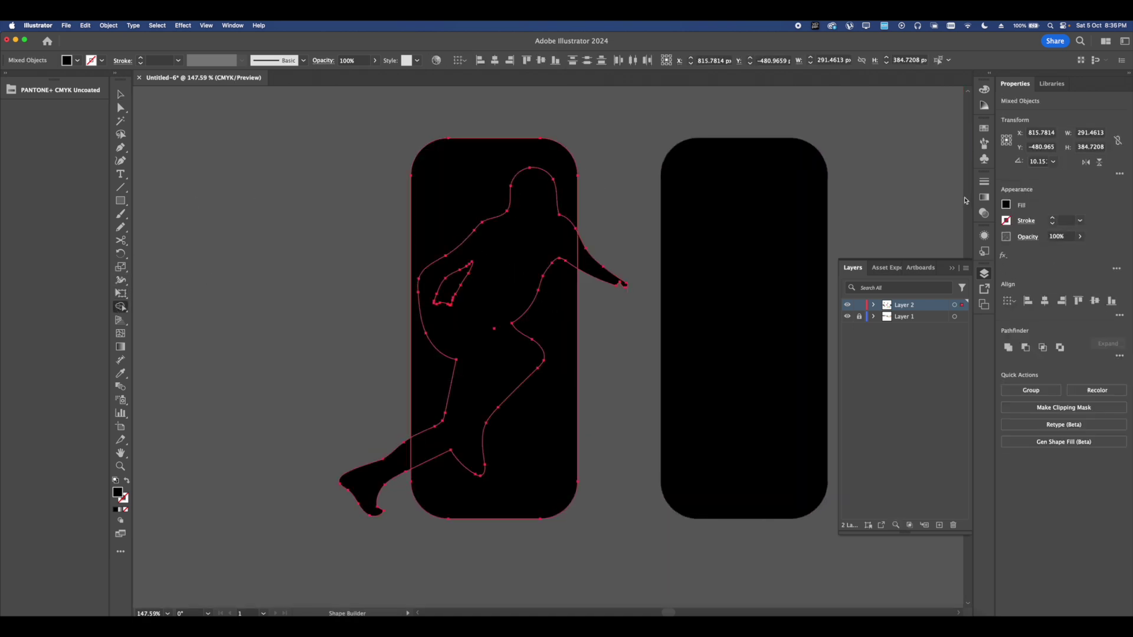
{"action": "left_click", "coordinate": [1006, 204]}
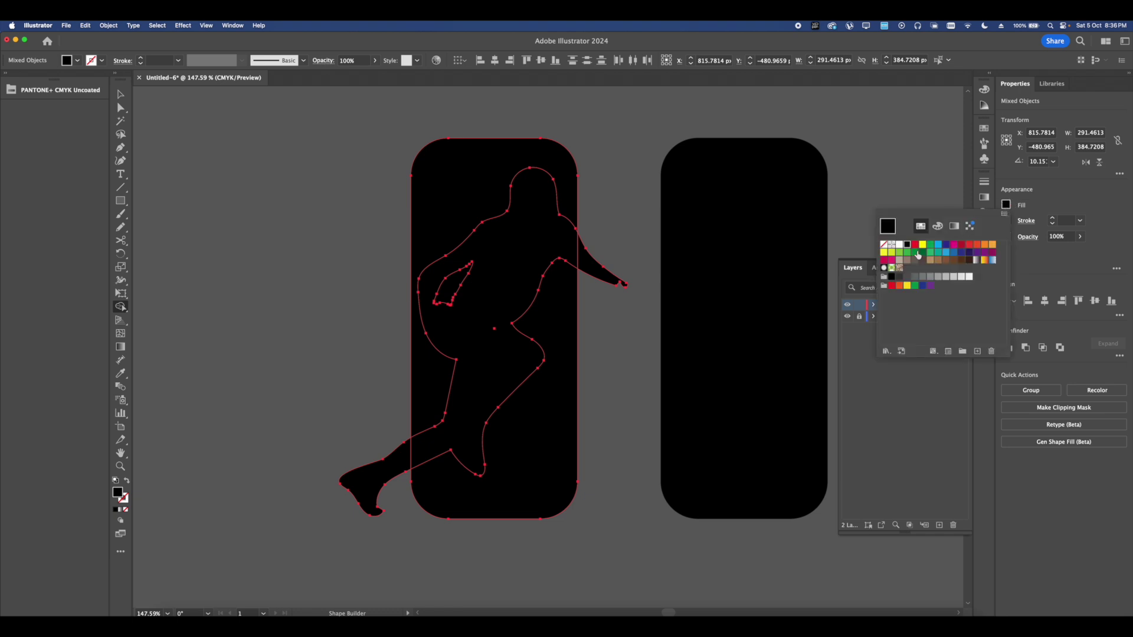
{"action": "left_click", "coordinate": [961, 249]}
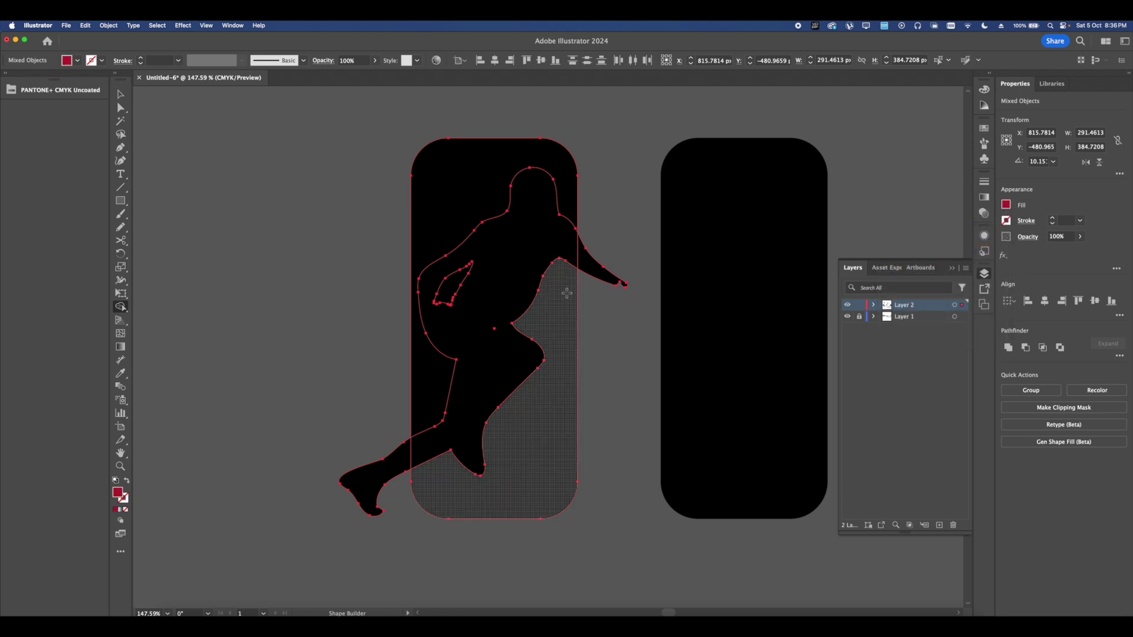
{"action": "left_click", "coordinate": [563, 288]}
Fill the background area above and behind the player and the arm gap dark blue using Shape Builder
{"action": "scroll", "coordinate": [567, 283], "scroll_direction": "down", "scroll_amount": 5}
{"action": "scroll", "coordinate": [541, 307], "scroll_direction": "up", "scroll_amount": 2}
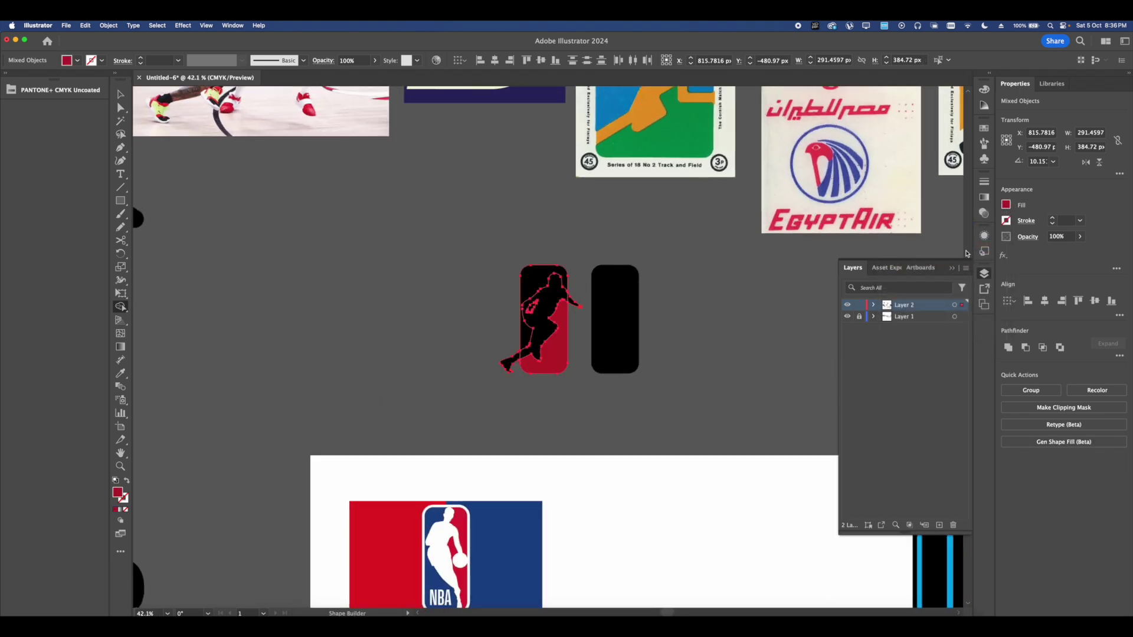
{"action": "left_click", "coordinate": [1006, 205]}
{"action": "left_click", "coordinate": [946, 248]}
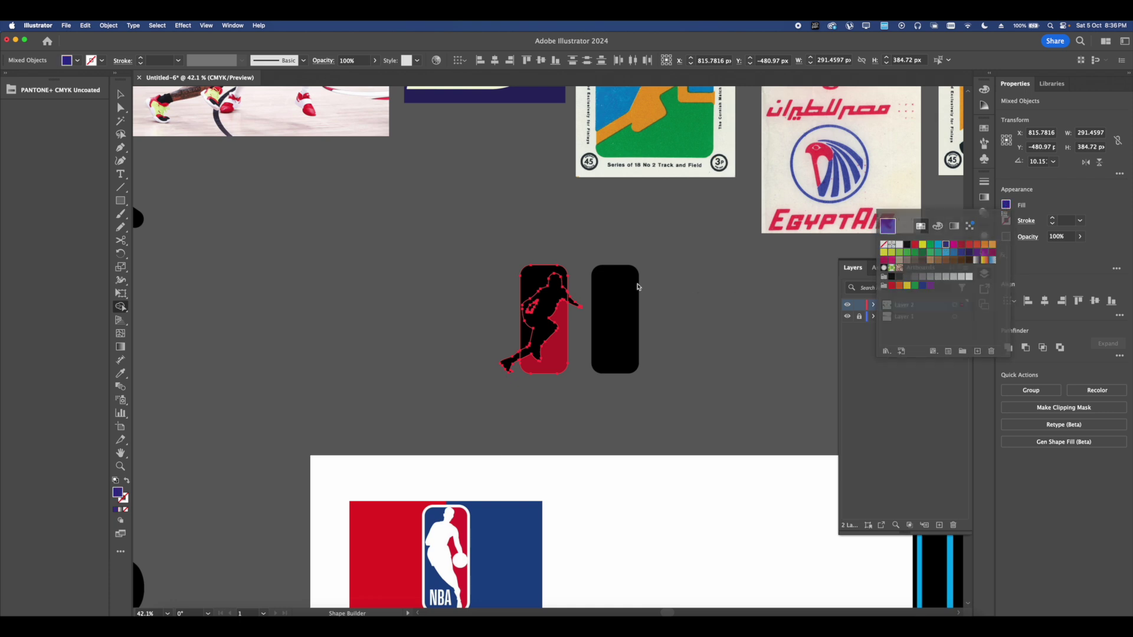
{"action": "left_click", "coordinate": [544, 276]}
{"action": "scroll", "coordinate": [544, 277], "scroll_direction": "up", "scroll_amount": 3}
{"action": "scroll", "coordinate": [566, 276], "scroll_direction": "up", "scroll_amount": 2}
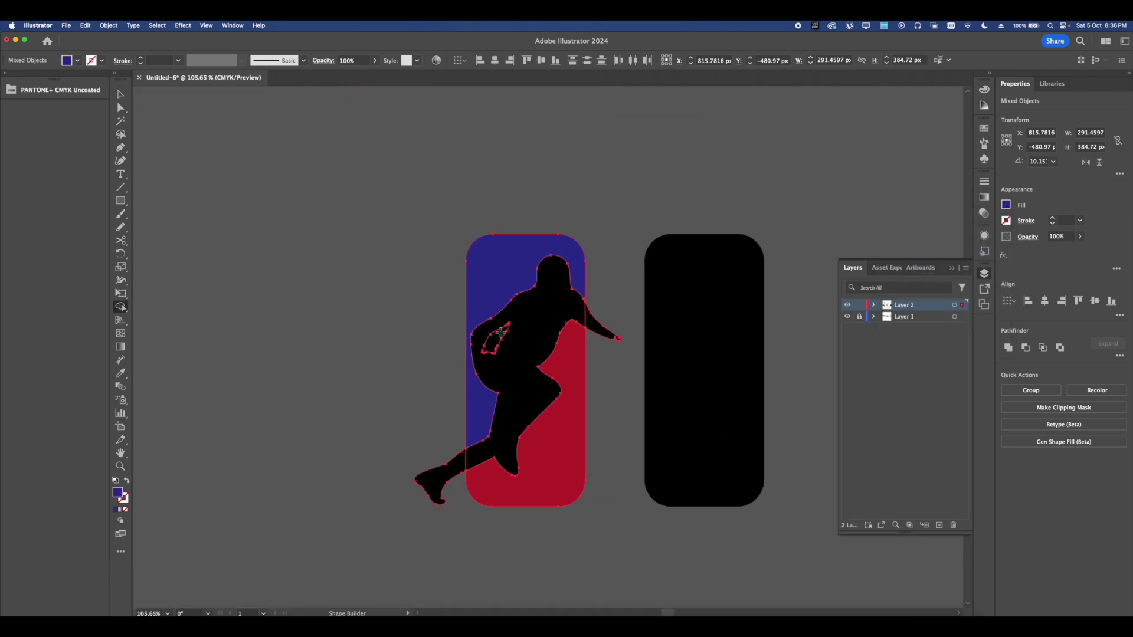
{"action": "scroll", "coordinate": [492, 341], "scroll_direction": "up", "scroll_amount": 3}
{"action": "left_click", "coordinate": [492, 341]}
{"action": "scroll", "coordinate": [489, 343], "scroll_direction": "down", "scroll_amount": 2}
{"action": "left_click", "coordinate": [120, 108]}
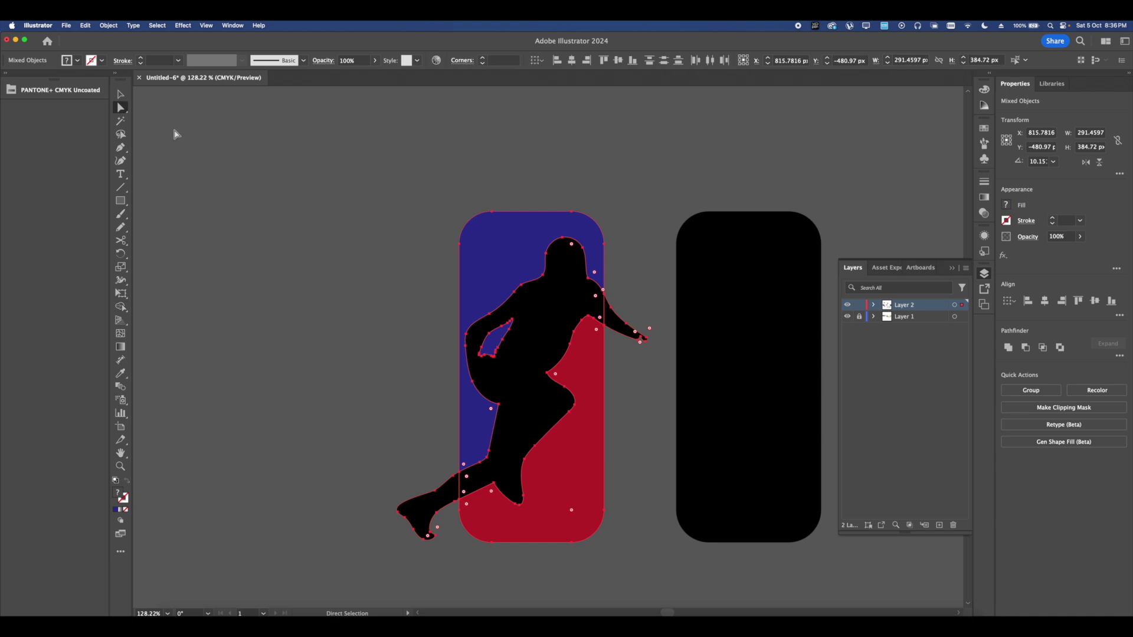
{"action": "left_click", "coordinate": [176, 135]}
Try deleting the black player figure from the red and blue badge
{"action": "left_click_drag", "start_coordinate": [537, 248], "coordinate": [501, 220]}
{"action": "left_click", "coordinate": [536, 273]}
{"action": "key", "text": "Delete"}
{"action": "left_click", "coordinate": [529, 310]}
{"action": "key", "text": "Delete"}
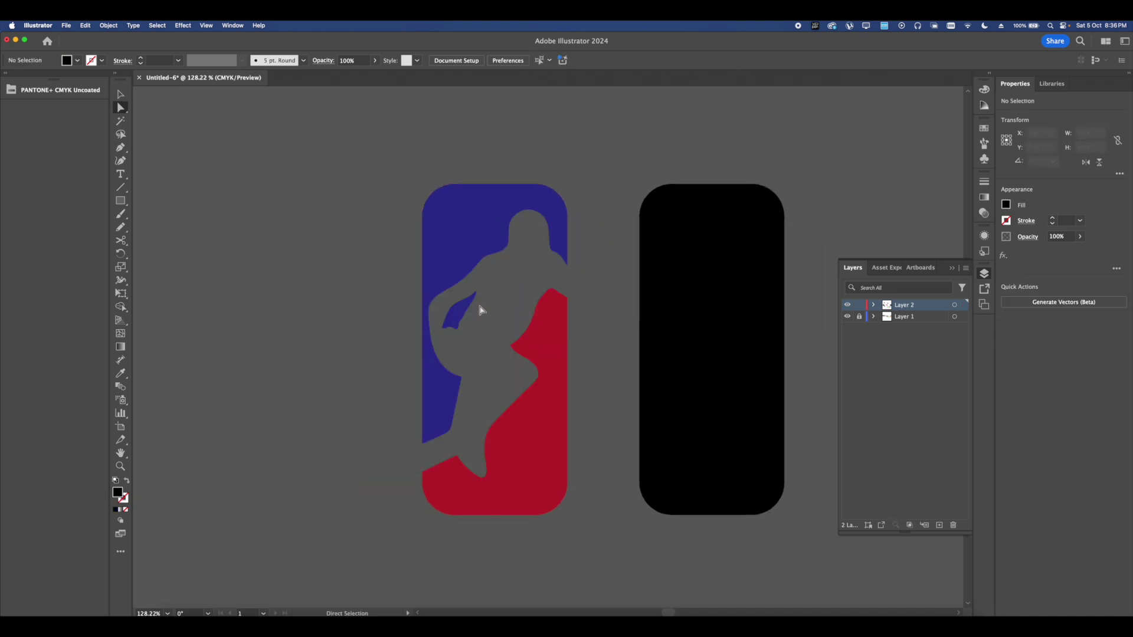
{"action": "scroll", "coordinate": [398, 254], "scroll_direction": "down", "scroll_amount": 6}
{"action": "scroll", "coordinate": [399, 253], "scroll_direction": "up", "scroll_amount": 3}
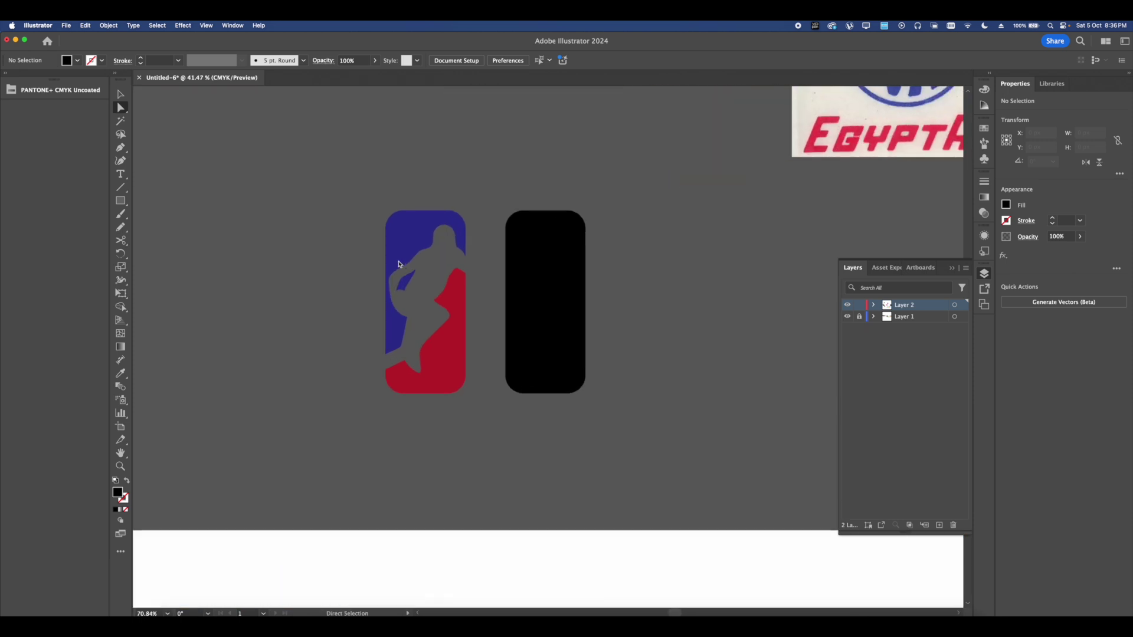
{"action": "key", "text": "super+z"}
Delete the player's hand and foot parts that protrude beyond the badge's sides
{"action": "left_click", "coordinate": [503, 324]}
{"action": "scroll", "coordinate": [450, 303], "scroll_direction": "up", "scroll_amount": 2}
{"action": "left_click", "coordinate": [450, 309]}
{"action": "left_click", "coordinate": [498, 309]}
{"action": "left_click", "coordinate": [365, 390]}
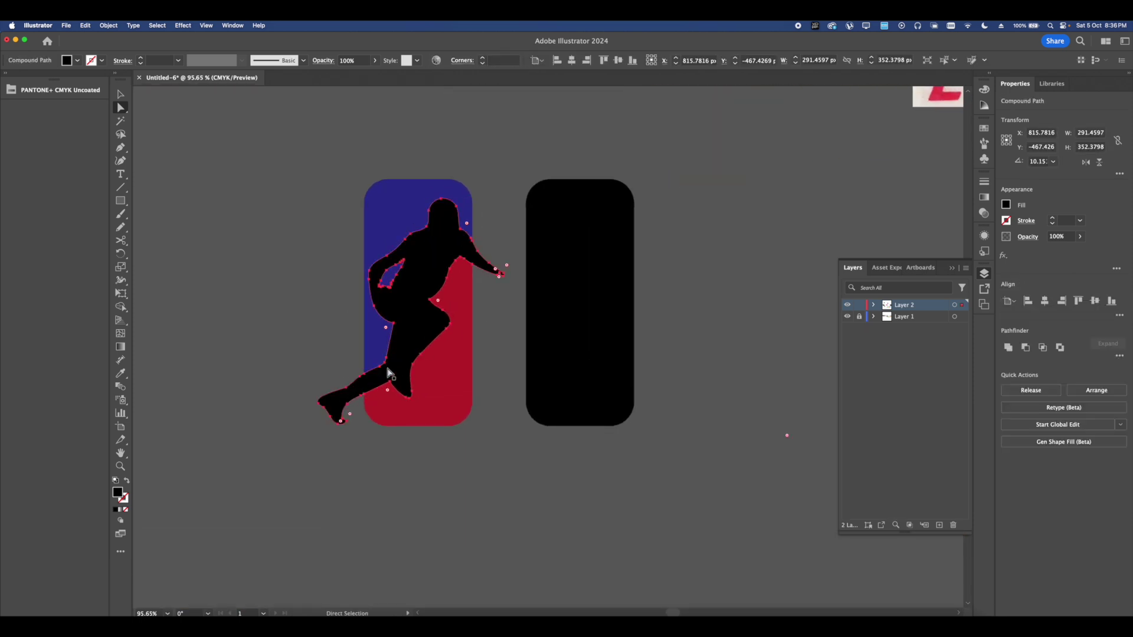
{"action": "key", "text": "Delete"}
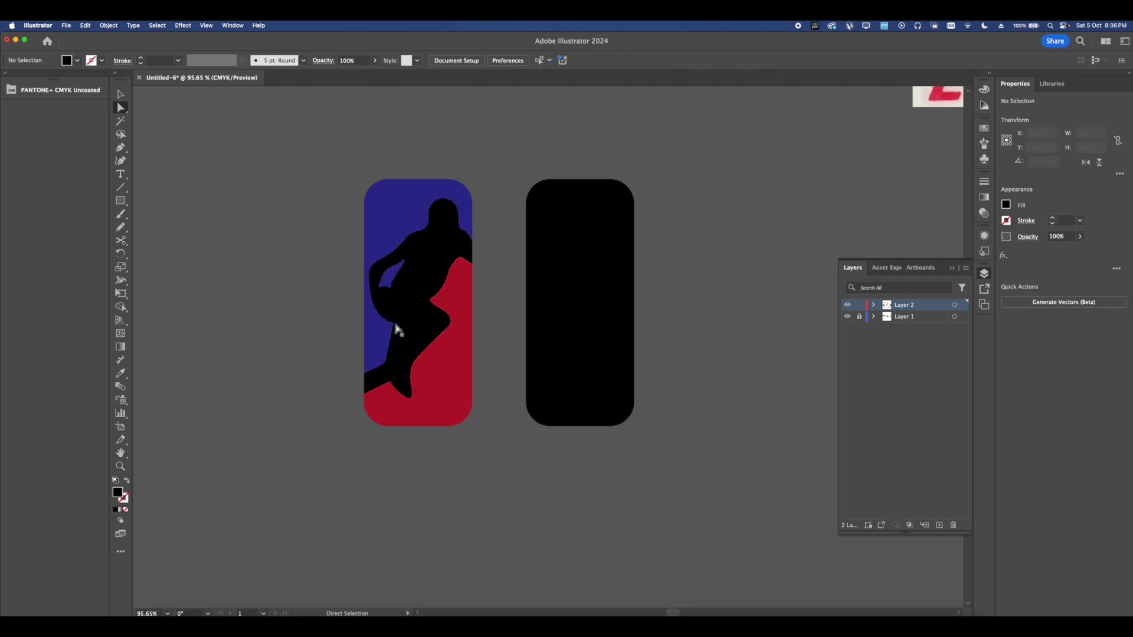
Fill the player silhouette inside the badge with white
{"action": "left_click", "coordinate": [416, 268]}
{"action": "scroll", "coordinate": [416, 268], "scroll_direction": "up", "scroll_amount": 5}
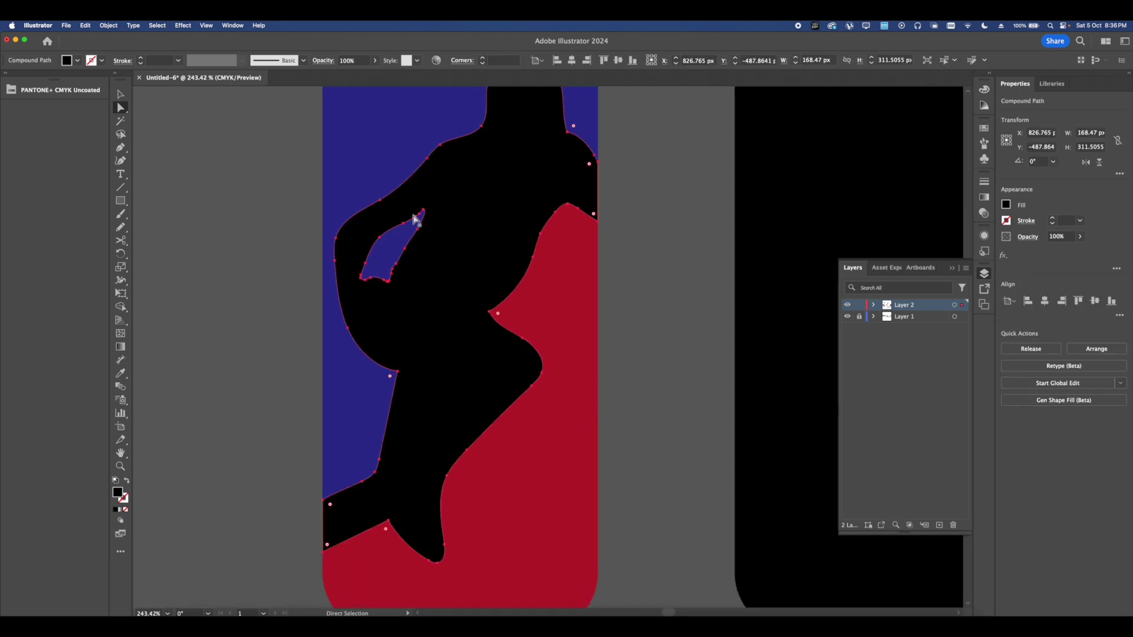
{"action": "scroll", "coordinate": [413, 217], "scroll_direction": "down", "scroll_amount": 5}
{"action": "left_click", "coordinate": [1005, 204]}
{"action": "left_click", "coordinate": [934, 225]}
{"action": "left_click", "coordinate": [1005, 204]}
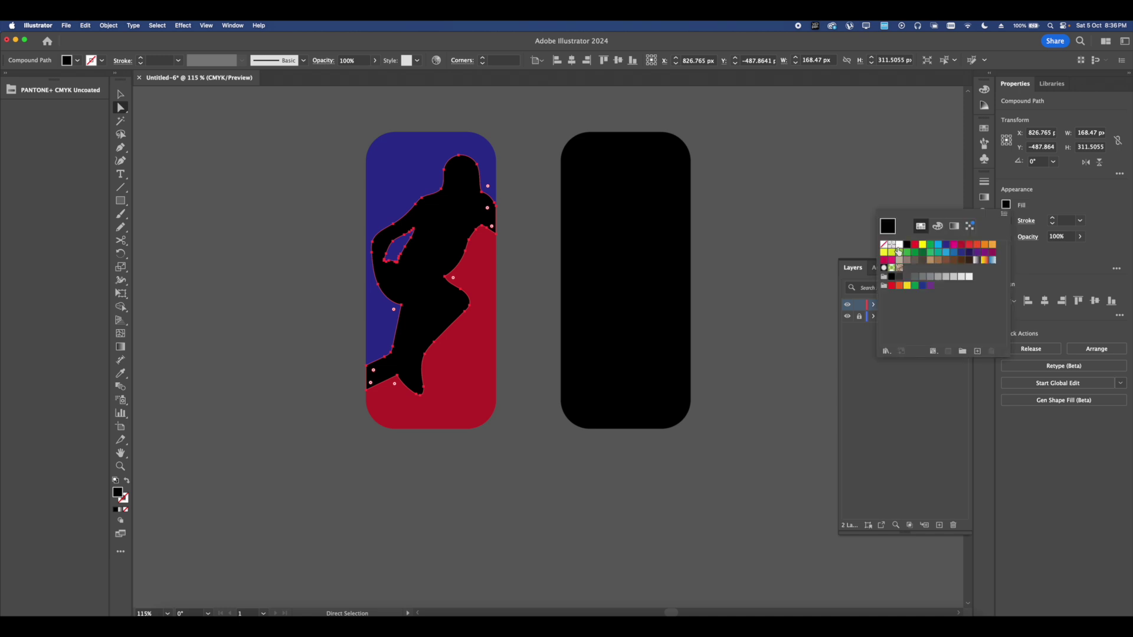
{"action": "left_click", "coordinate": [899, 251]}
Give the duplicate rounded rectangle a 12 pt stroke aligned to the outside
{"action": "left_click", "coordinate": [538, 250]}
{"action": "left_click", "coordinate": [603, 244]}
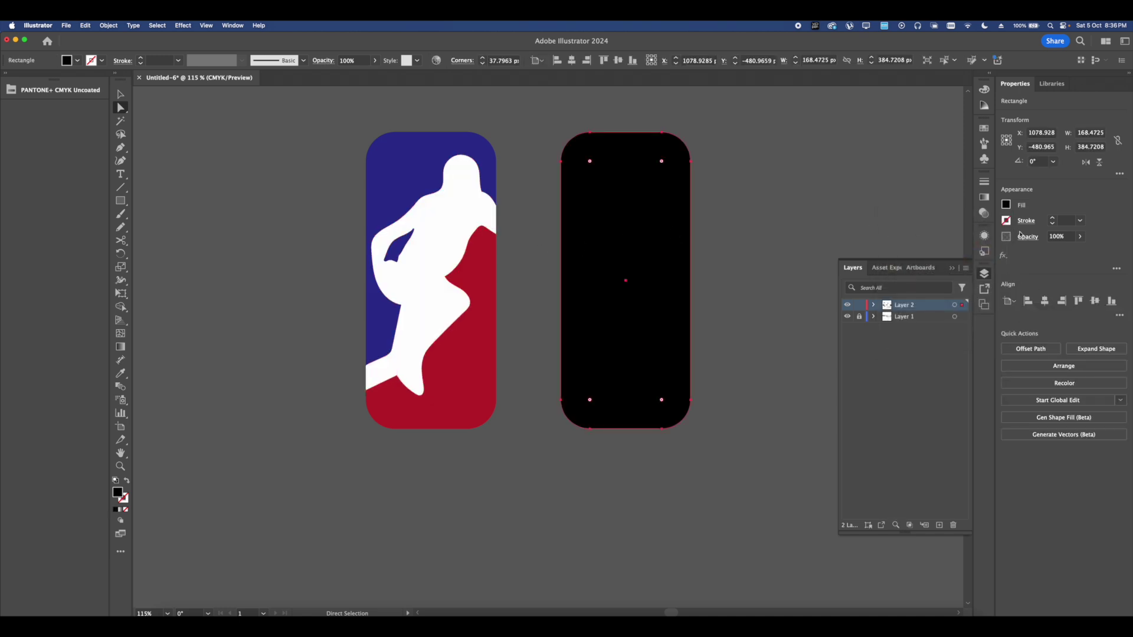
{"action": "left_click", "coordinate": [1053, 218]}
{"action": "left_click", "coordinate": [1027, 221]}
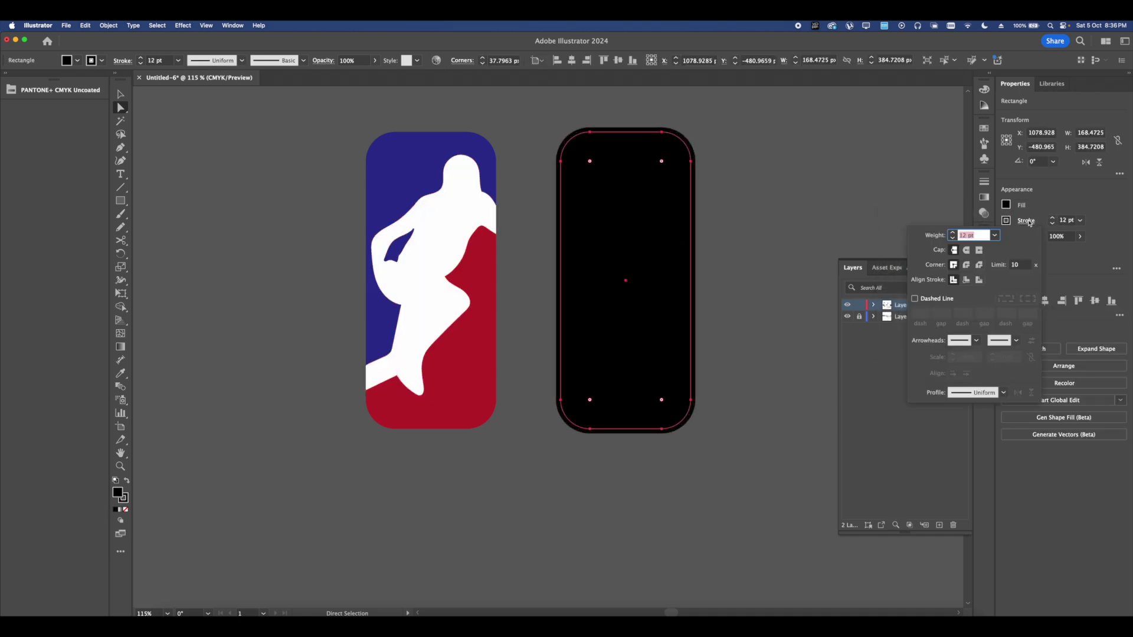
{"action": "left_click", "coordinate": [975, 280]}
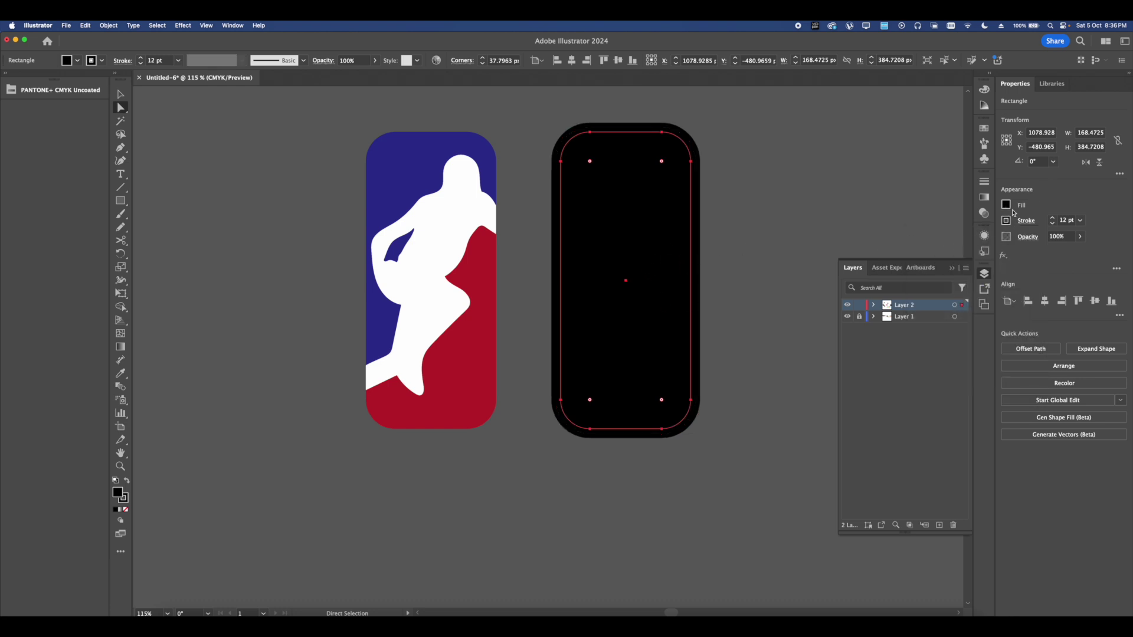
Try a white fill on the duplicate rounded rectangle
{"action": "left_click", "coordinate": [1005, 205]}
{"action": "left_click", "coordinate": [899, 245]}
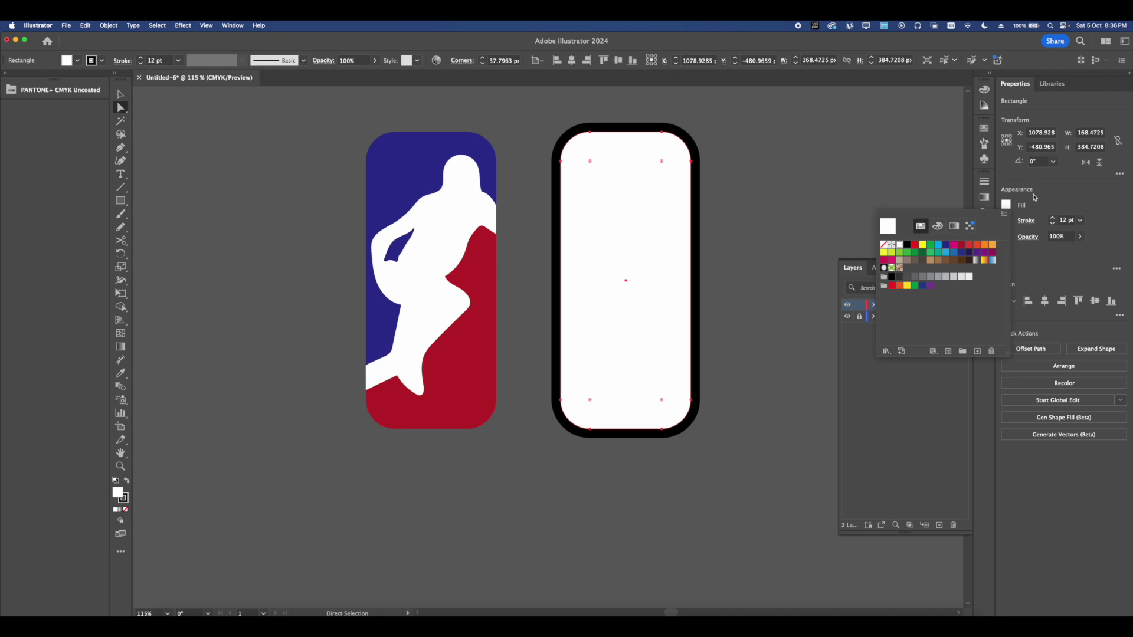
{"action": "left_click", "coordinate": [1047, 196]}
{"action": "key", "text": "super+z"}
Give the black duplicate rounded rectangle a white stroke
{"action": "left_click", "coordinate": [1007, 220]}
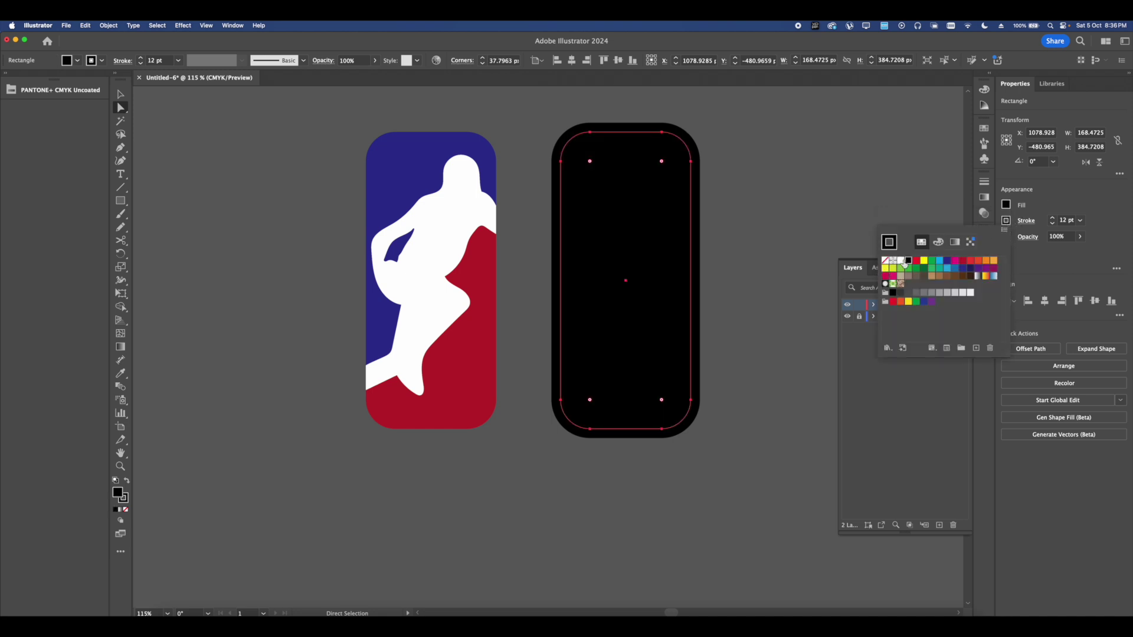
{"action": "left_click", "coordinate": [901, 261]}
{"action": "left_click", "coordinate": [315, 146]}
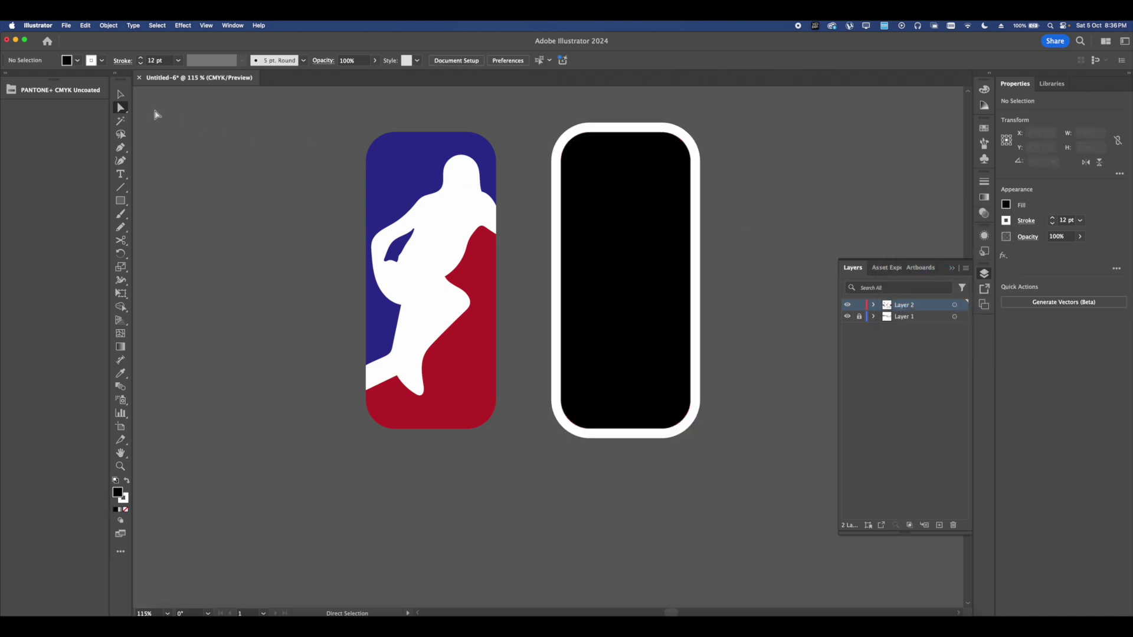
Move the player badge in front of the white-outlined rectangle and centre the two on each other
{"action": "left_click", "coordinate": [121, 96]}
{"action": "left_click", "coordinate": [473, 391]}
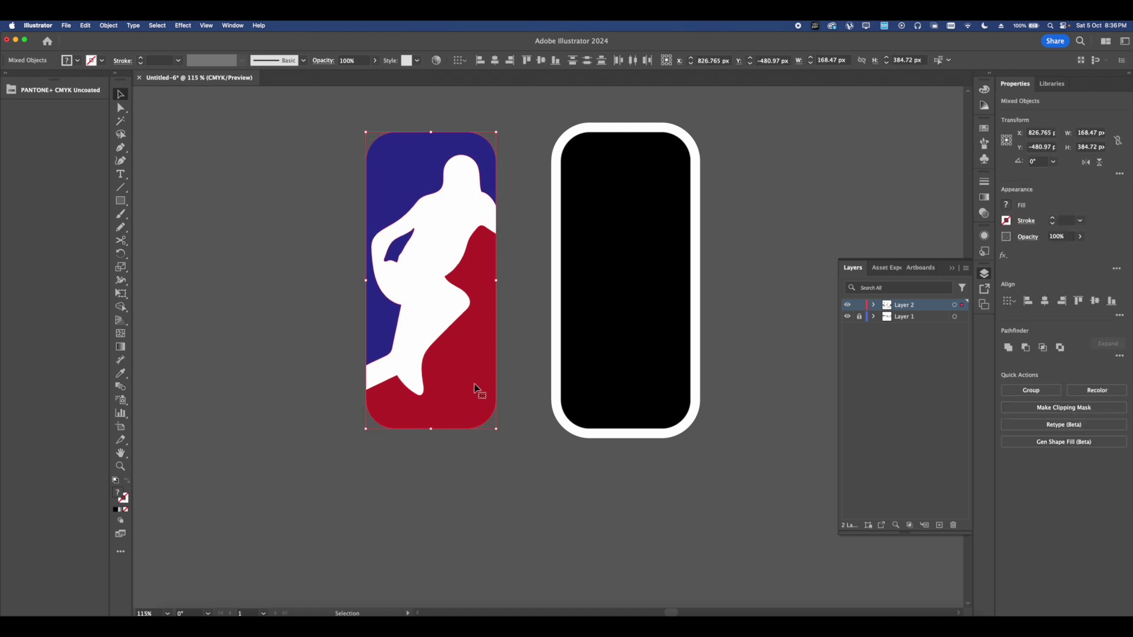
{"action": "left_click_drag", "start_coordinate": [460, 361], "coordinate": [648, 340]}
{"action": "right_click", "coordinate": [649, 342]}
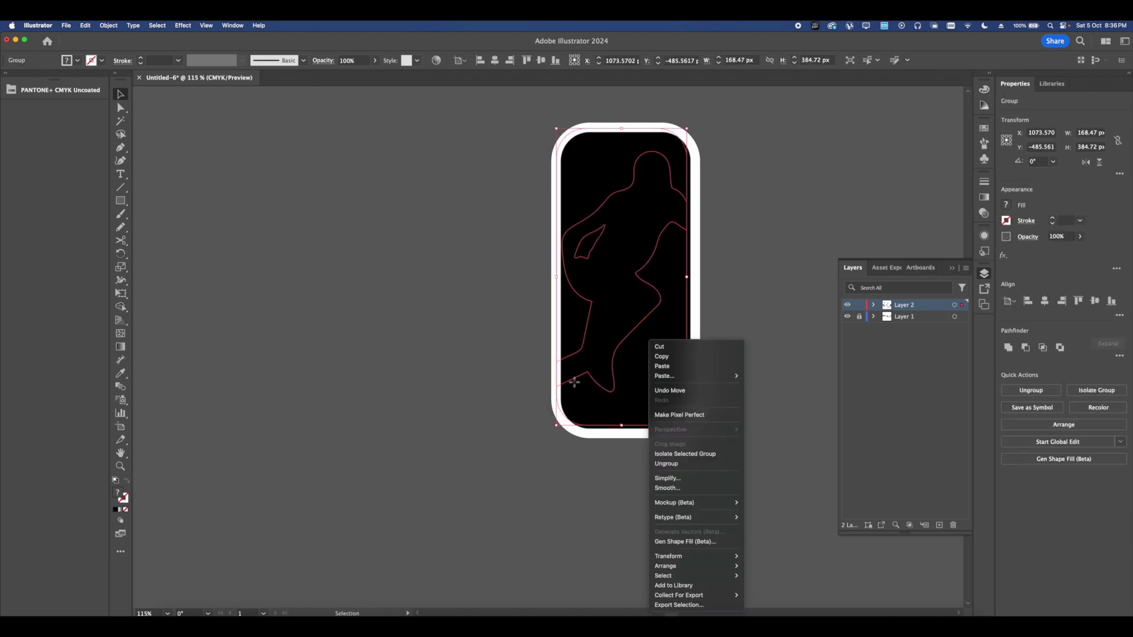
{"action": "mouse_move", "coordinate": [665, 565]}
{"action": "left_click", "coordinate": [767, 563]}
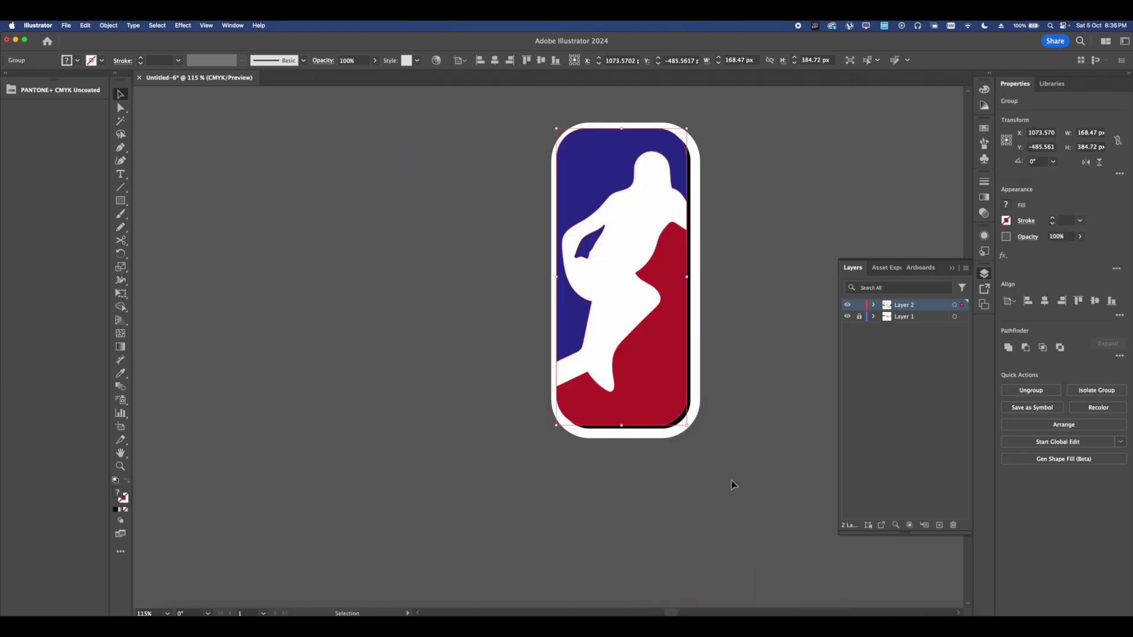
{"action": "left_click", "coordinate": [724, 411]}
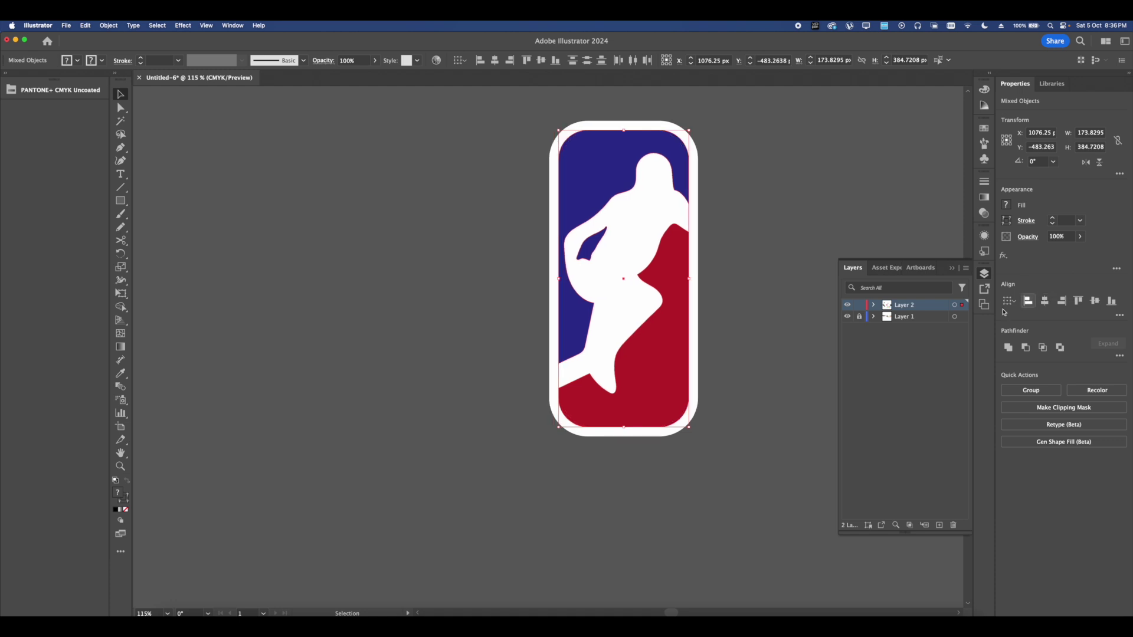
{"action": "scroll", "coordinate": [702, 395], "scroll_direction": "down", "scroll_amount": 5}
{"action": "scroll", "coordinate": [700, 361], "scroll_direction": "up", "scroll_amount": 5}
{"action": "left_click", "coordinate": [698, 358]}
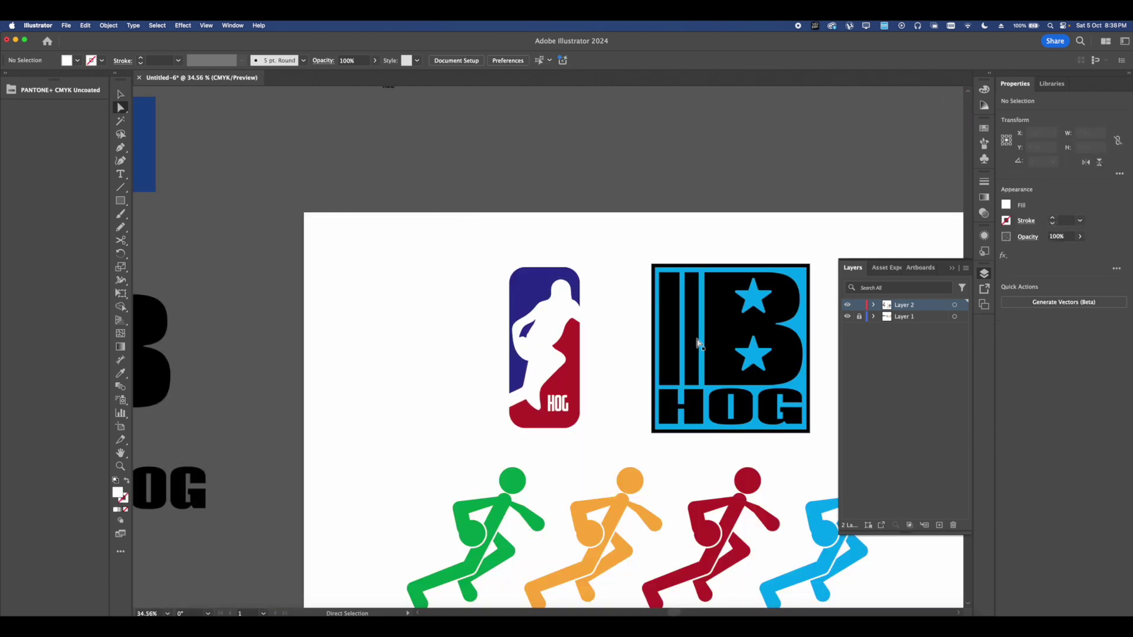
Add the text "BallHog" to the artboard and set it in Snell Roundhand Bold
{"action": "scroll", "coordinate": [488, 338], "scroll_direction": "down", "scroll_amount": 5}
{"action": "key", "text": "space"}
{"action": "left_click_drag", "start_coordinate": [581, 341], "coordinate": [564, 368]}
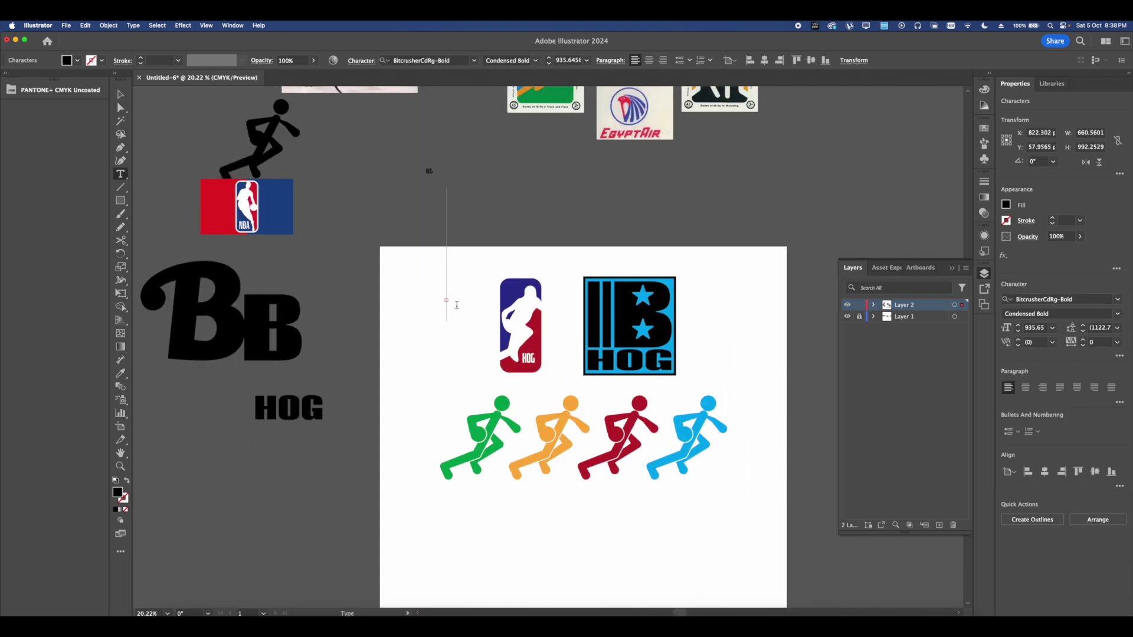
{"action": "type", "text": "BallHog"}
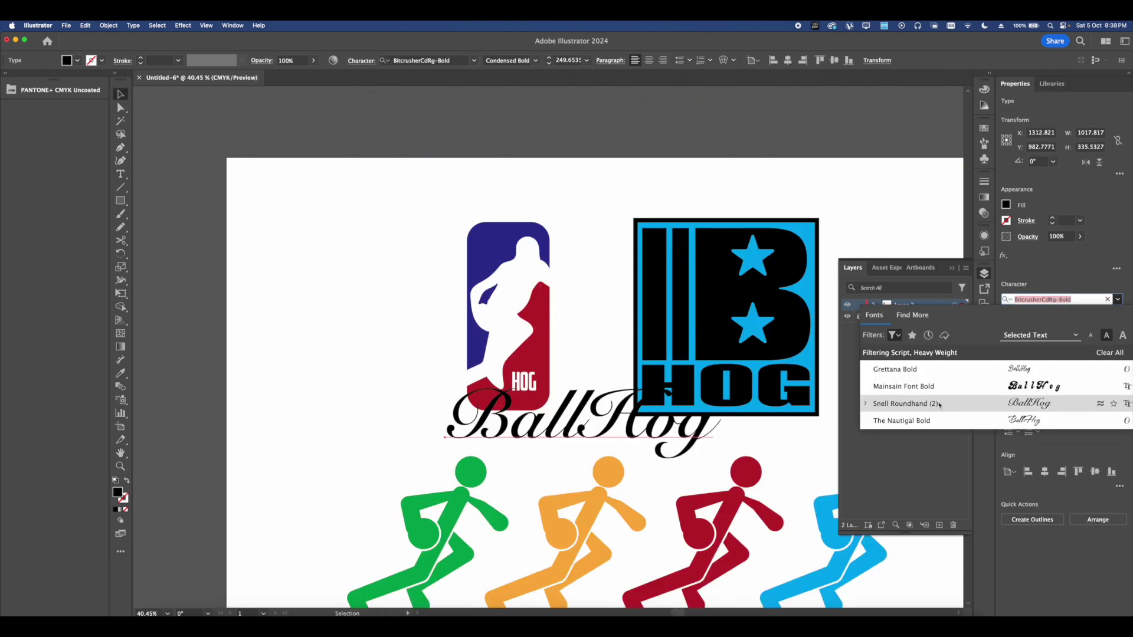
{"action": "left_click", "coordinate": [939, 405]}
Enlarge the BallHog text to about 392 pt and place it at the feet of the runner row
{"action": "scroll", "coordinate": [636, 445], "scroll_direction": "down", "scroll_amount": 3}
{"action": "left_click_drag", "start_coordinate": [639, 444], "coordinate": [623, 180]}
{"action": "left_click_drag", "start_coordinate": [623, 190], "coordinate": [669, 428]}
{"action": "scroll", "coordinate": [638, 318], "scroll_direction": "down", "scroll_amount": 2}
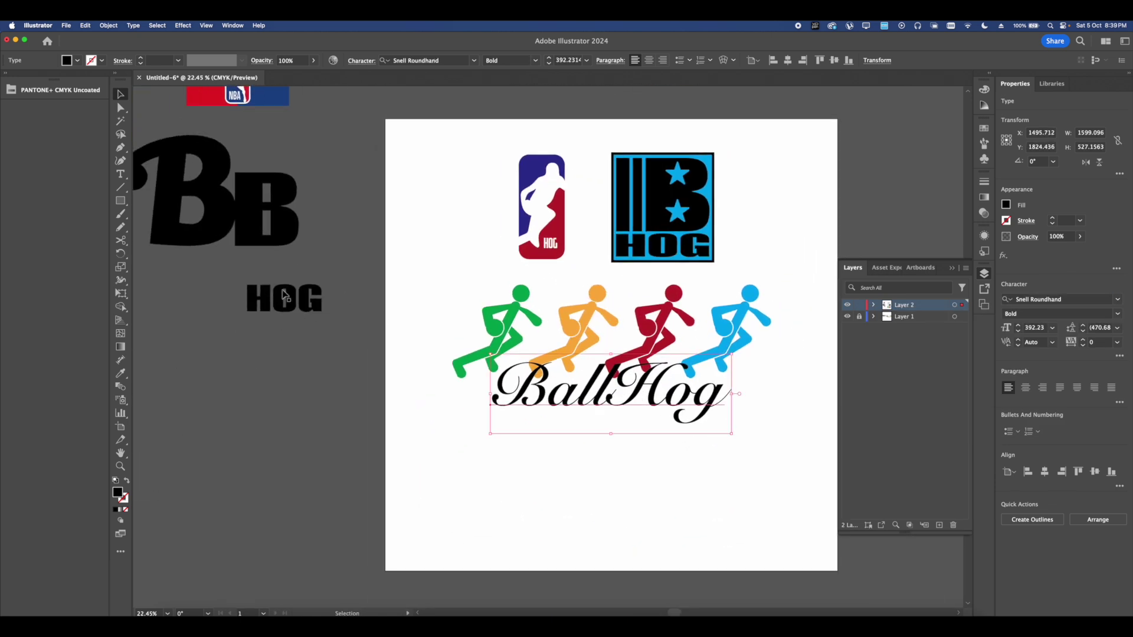
Place a copy of the heavy HOG text beneath the BallHog lettering
{"action": "left_click_drag", "start_coordinate": [284, 292], "coordinate": [624, 437]}
{"action": "scroll", "coordinate": [625, 442], "scroll_direction": "up", "scroll_amount": 3}
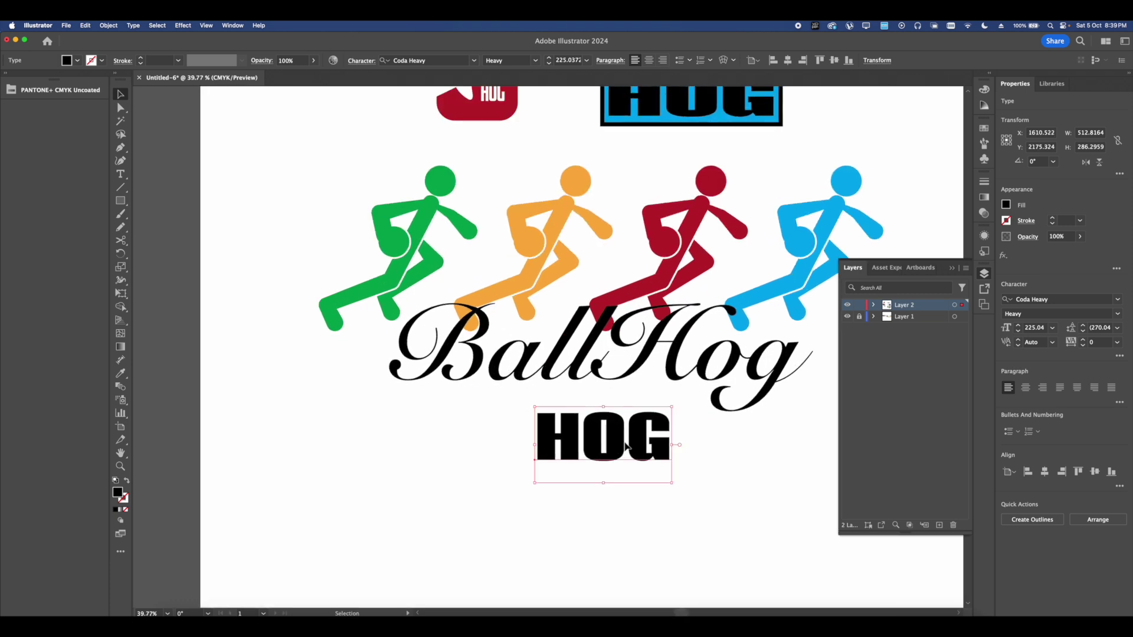
{"action": "left_click", "coordinate": [689, 437]}
{"action": "scroll", "coordinate": [798, 375], "scroll_direction": "right", "scroll_amount": 2}
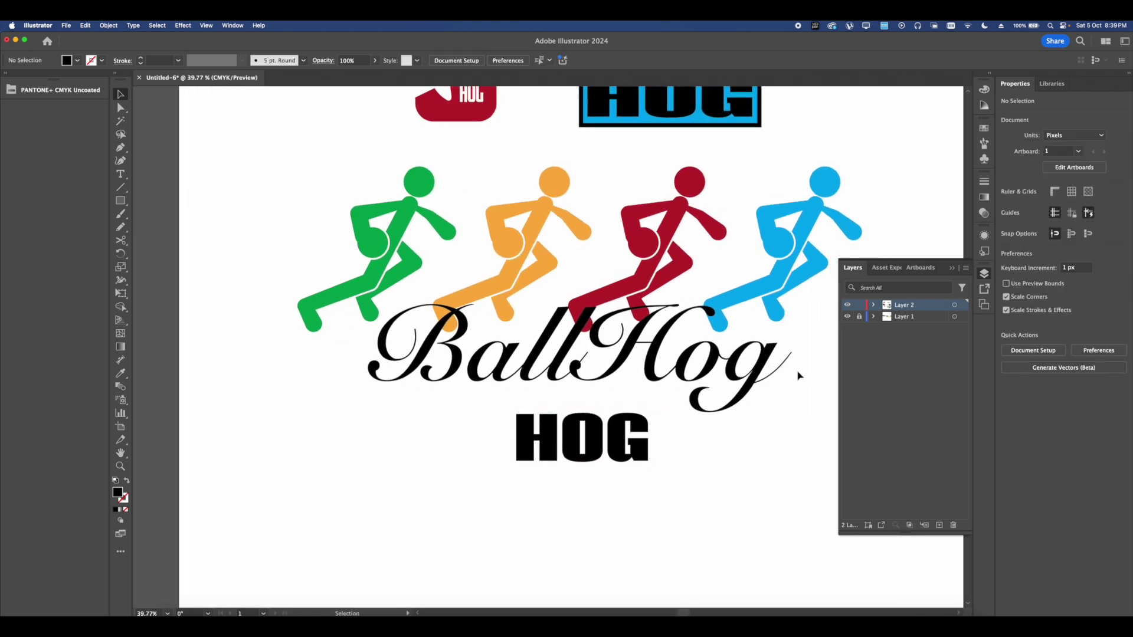
{"action": "left_click", "coordinate": [950, 269]}
{"action": "scroll", "coordinate": [614, 464], "scroll_direction": "down", "scroll_amount": 2}
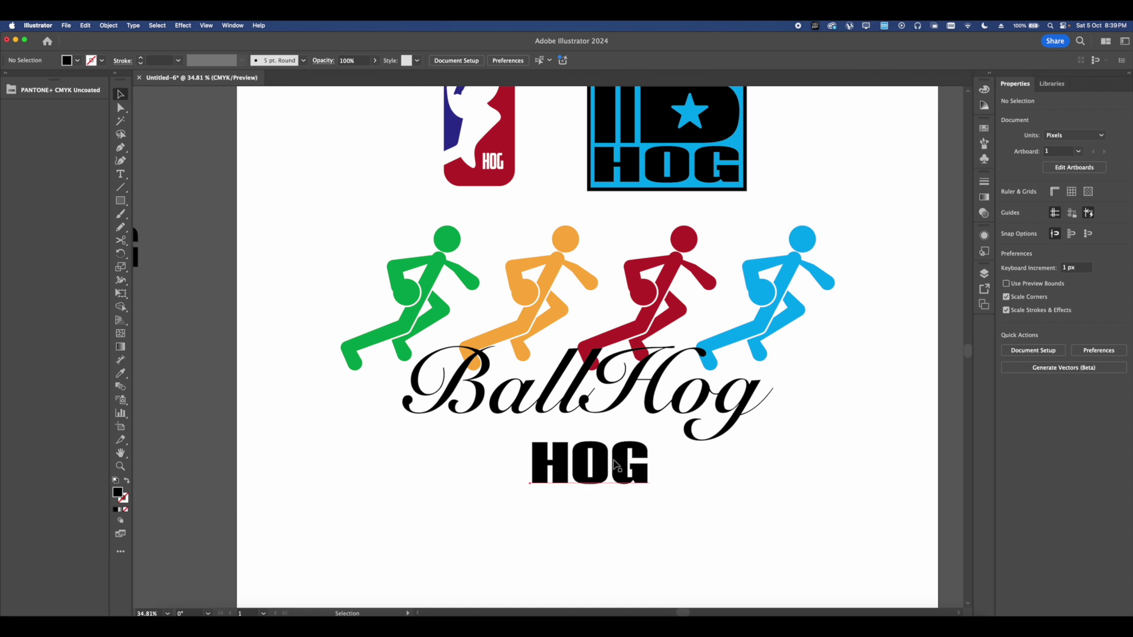
Move the copied HOG text further down, clear of the BallHog text frame
{"action": "double_click", "coordinate": [614, 465]}
{"action": "scroll", "coordinate": [586, 451], "scroll_direction": "down", "scroll_amount": 3}
{"action": "double_click", "coordinate": [587, 453]}
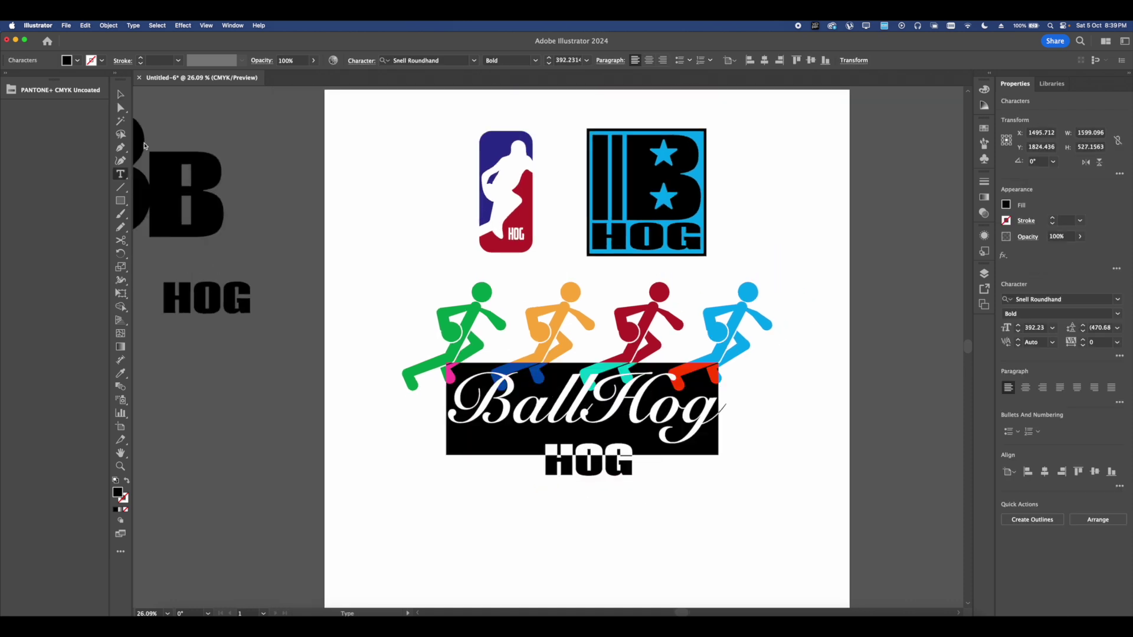
{"action": "left_click", "coordinate": [120, 94]}
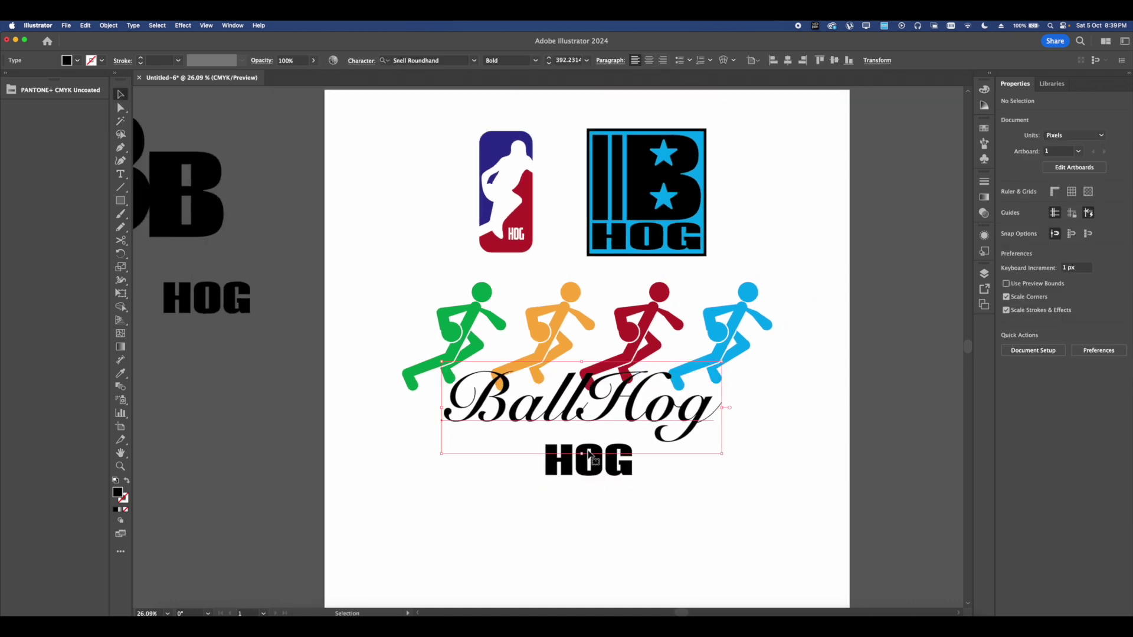
{"action": "left_click", "coordinate": [617, 472]}
Replace the copied HOG text with "WE DON'T PASS" and place it directly beneath the BallHog lettering
{"action": "double_click", "coordinate": [598, 508]}
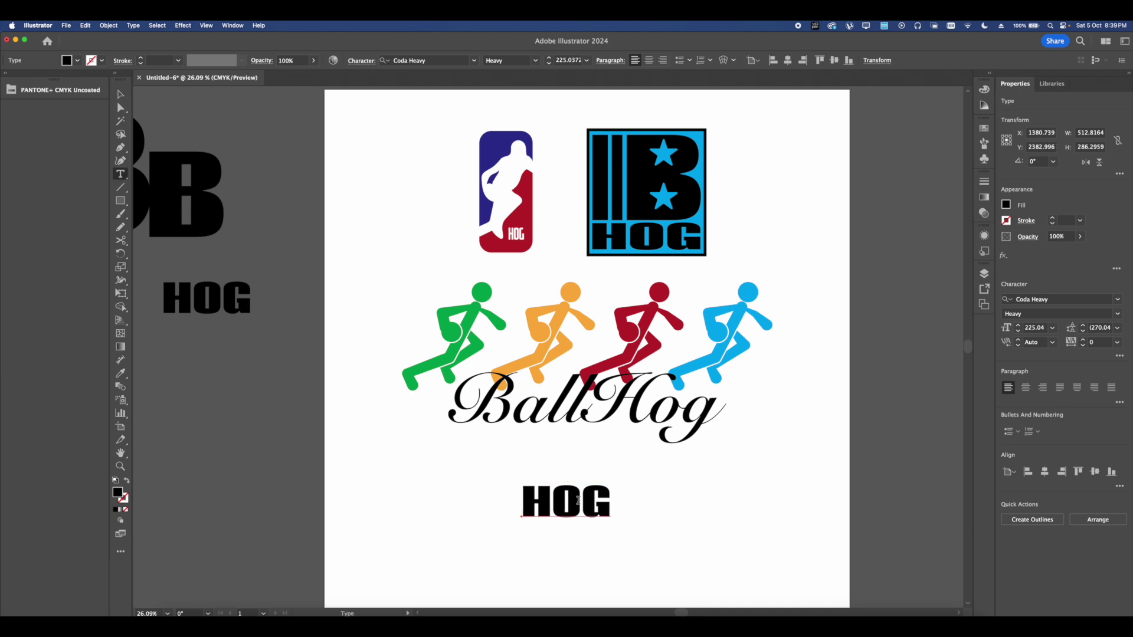
{"action": "double_click", "coordinate": [579, 500]}
{"action": "type", "text": "we don"}
{"action": "key", "text": "BackSpace"}
{"action": "key", "text": "BackSpace"}
{"action": "key", "text": "BackSpace"}
{"action": "key", "text": "BackSpace"}
{"action": "key", "text": "BackSpace"}
{"action": "key", "text": "BackSpace"}
{"action": "type", "text": "we dont"}
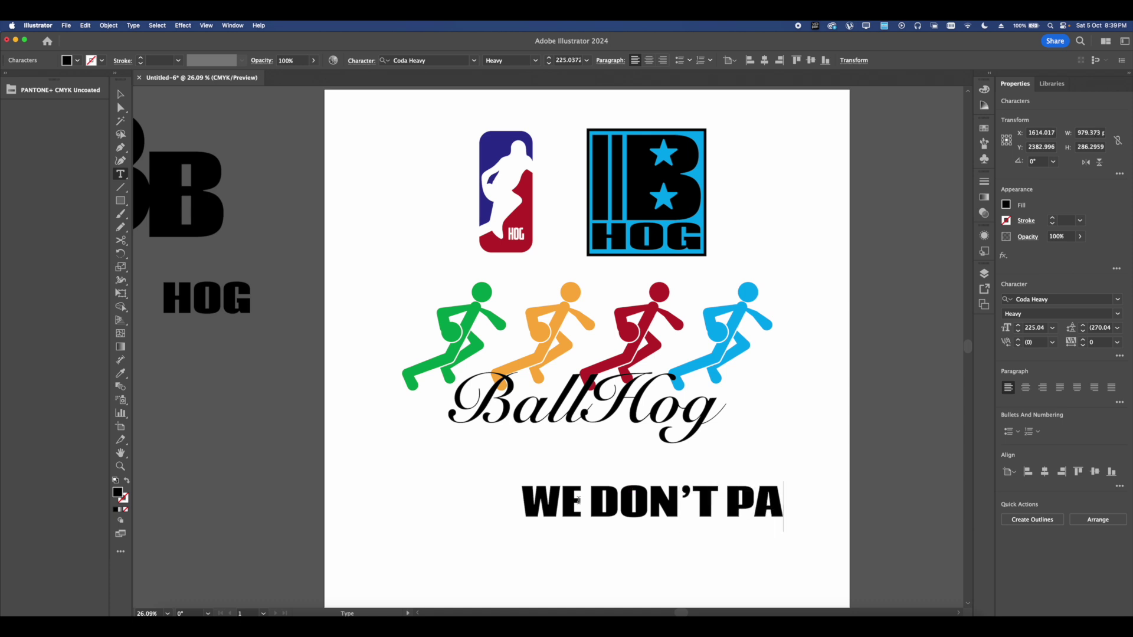
{"action": "left_click", "coordinate": [121, 94]}
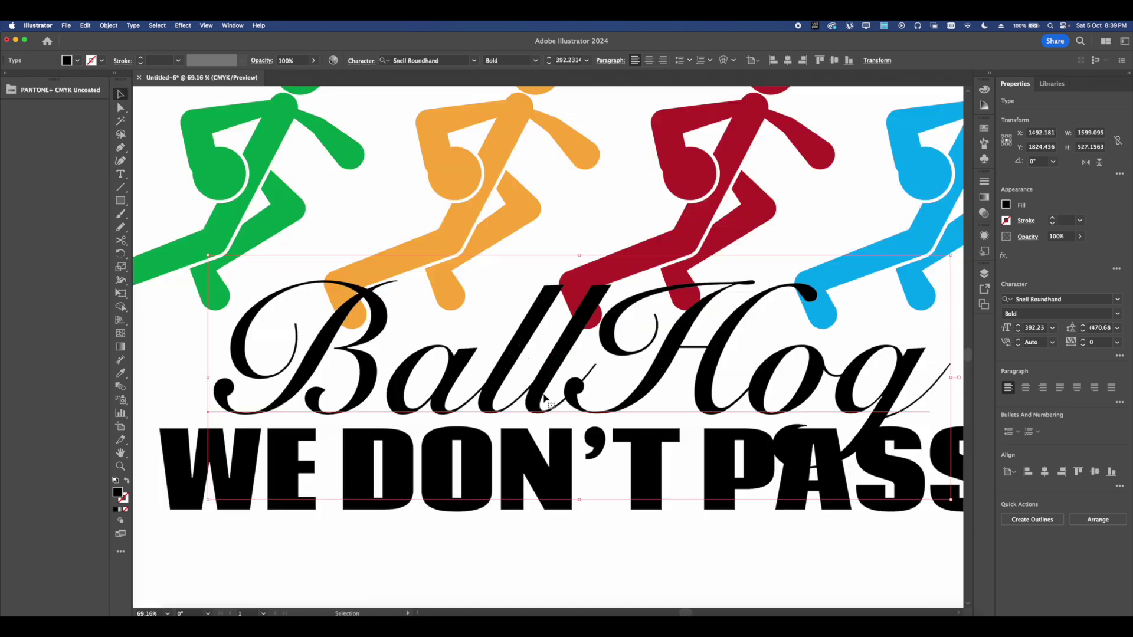
Convert the BallHog text to outlines and ungroup its letters
{"action": "scroll", "coordinate": [522, 390], "scroll_direction": "down", "scroll_amount": 2}
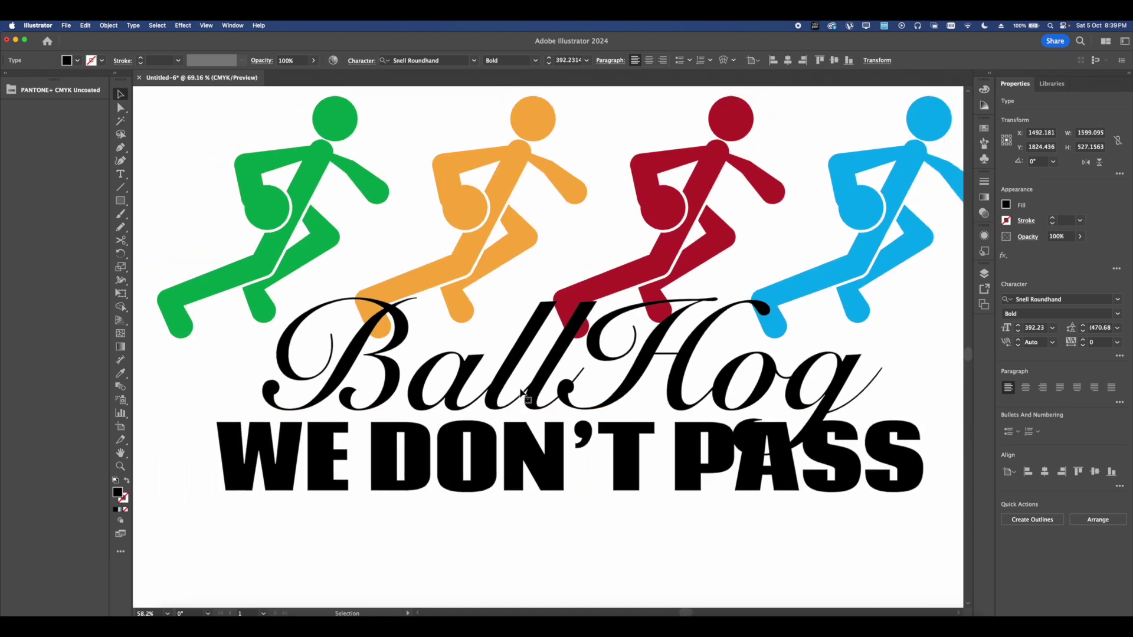
{"action": "right_click", "coordinate": [520, 389]}
{"action": "left_click", "coordinate": [558, 457]}
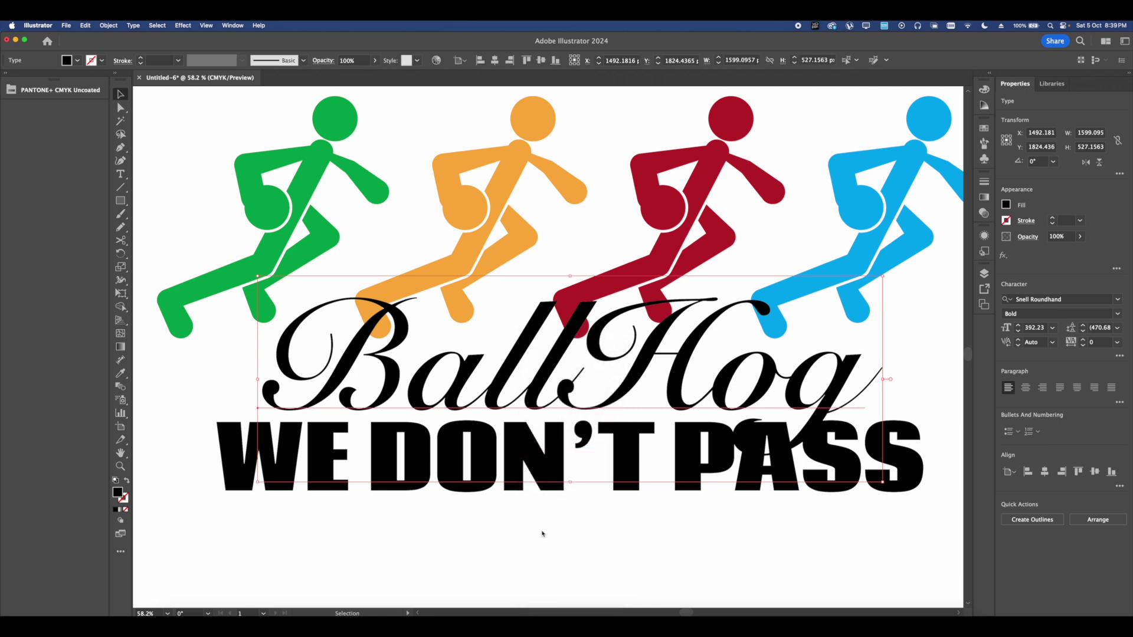
{"action": "right_click", "coordinate": [452, 442]}
{"action": "left_click", "coordinate": [466, 466]}
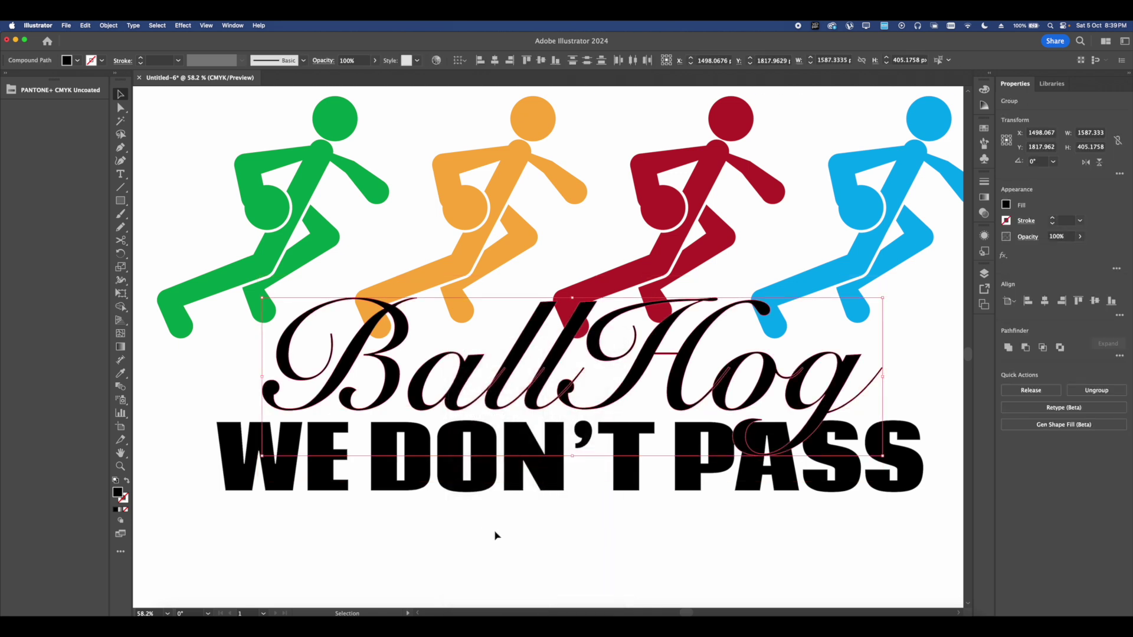
Adjust the letter spacing by moving the B closer to the a and widening the gap between Ball and Hog
{"action": "scroll", "coordinate": [387, 385], "scroll_direction": "up", "scroll_amount": 2}
{"action": "left_click", "coordinate": [390, 388]}
{"action": "left_click_drag", "start_coordinate": [389, 383], "coordinate": [408, 383]}
{"action": "key", "text": "space"}
{"action": "left_click", "coordinate": [605, 403]}
{"action": "scroll", "coordinate": [560, 404], "scroll_direction": "right", "scroll_amount": 5}
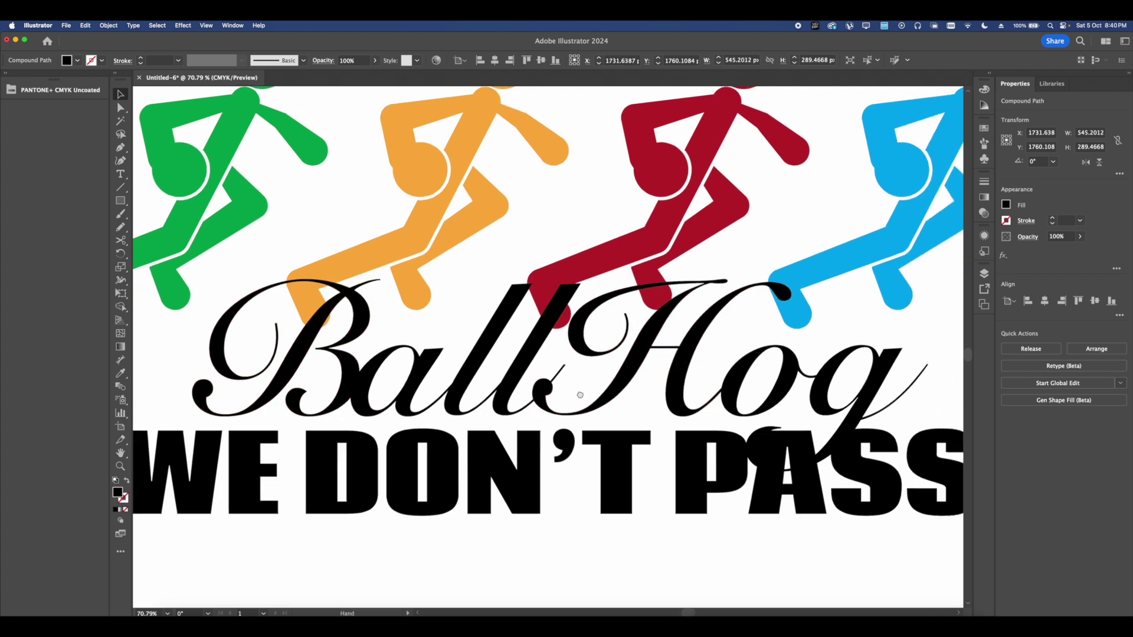
{"action": "left_click_drag", "start_coordinate": [639, 394], "coordinate": [644, 394]}
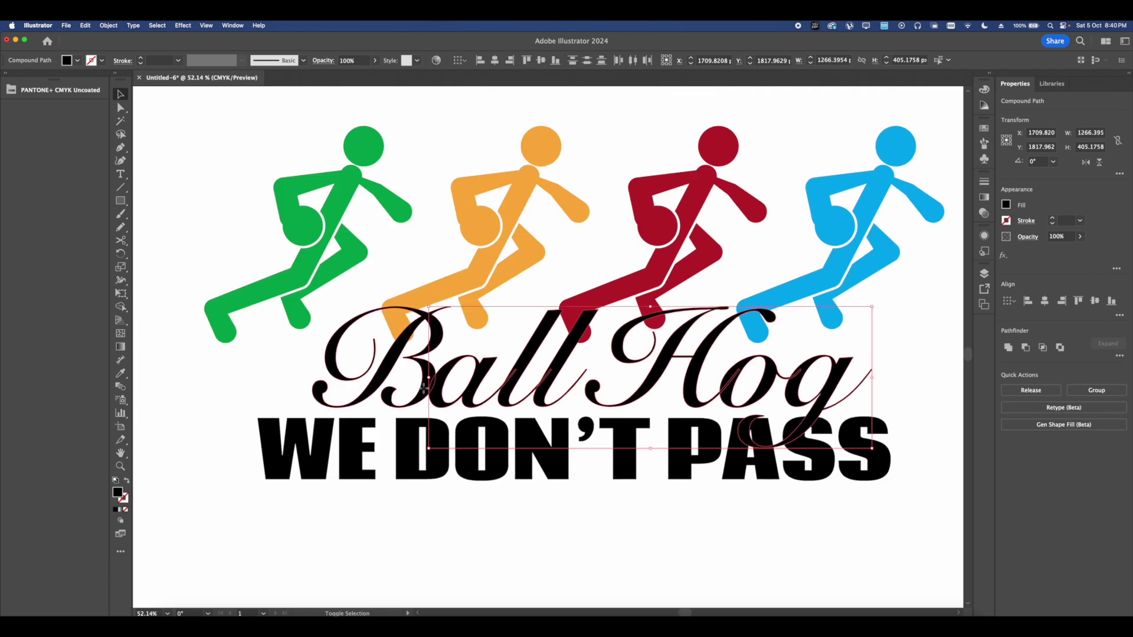
Give all the outlined Ball Hog letters a 4 pt black stroke
{"action": "left_click", "coordinate": [424, 380], "text": "shift"}
{"action": "left_click", "coordinate": [1053, 219]}
{"action": "left_click", "coordinate": [1053, 219]}
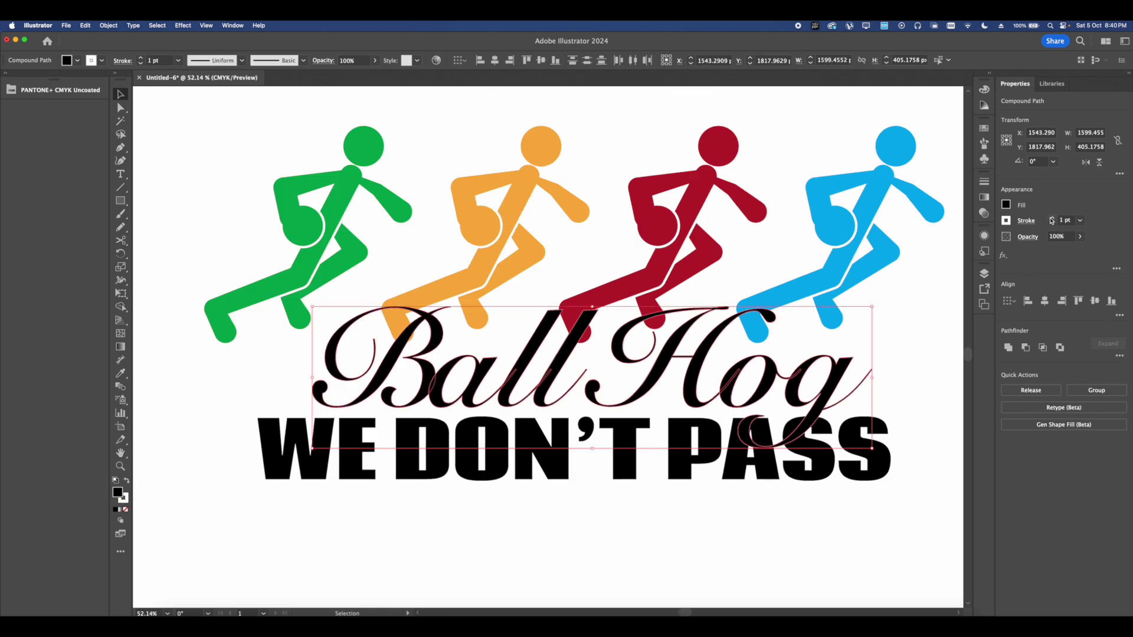
{"action": "left_click", "coordinate": [1052, 218]}
{"action": "left_click", "coordinate": [1052, 218]}
{"action": "left_click", "coordinate": [1017, 225]}
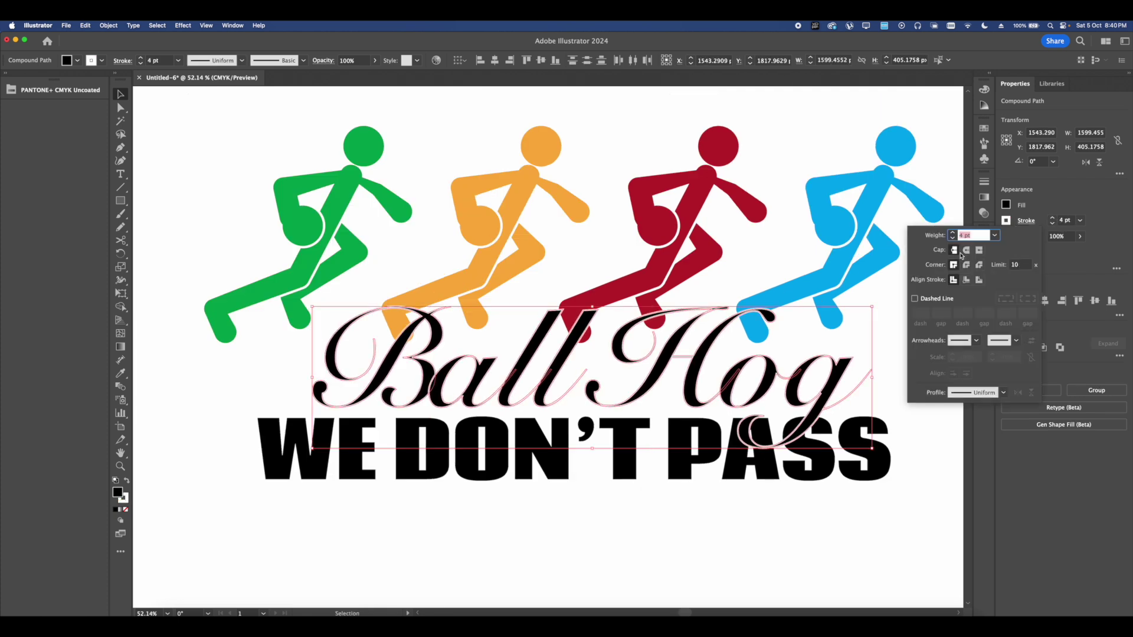
{"action": "left_click", "coordinate": [1006, 220]}
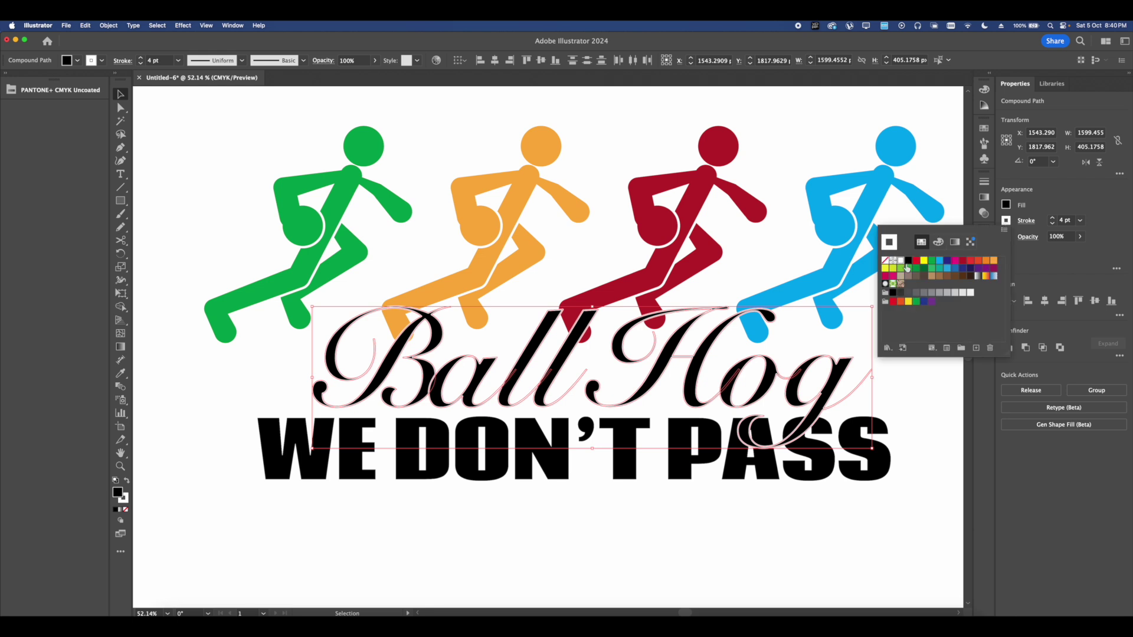
{"action": "left_click", "coordinate": [909, 261]}
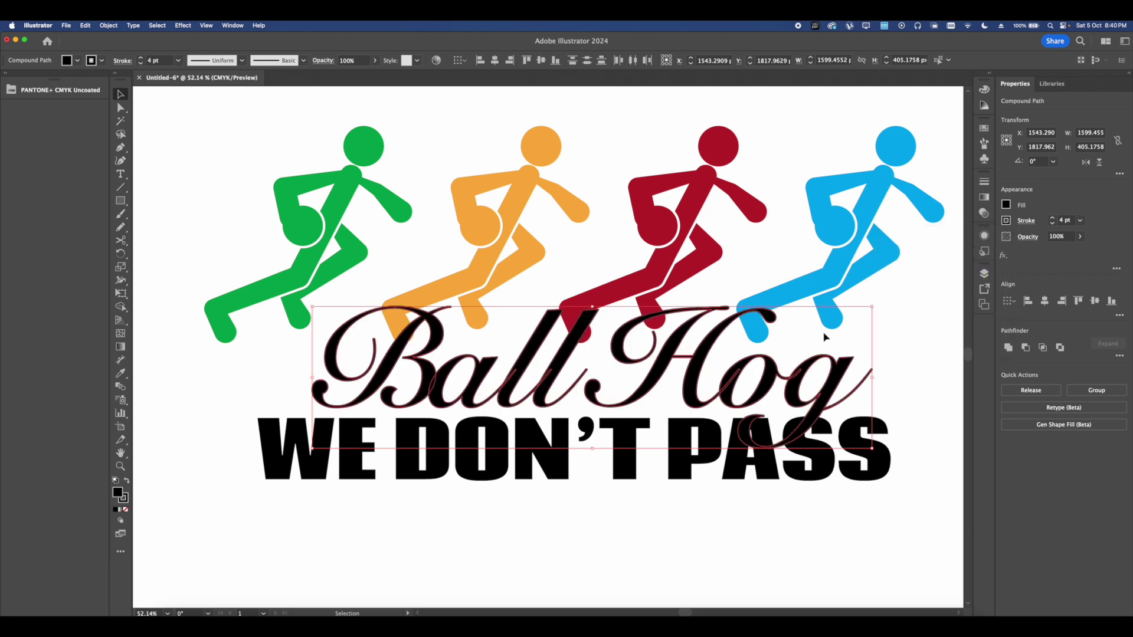
Set the Ball Hog letters' stroke to 7 pt with round caps and round corners
{"action": "left_click", "coordinate": [1053, 220]}
{"action": "left_click", "coordinate": [1053, 220]}
{"action": "left_click", "coordinate": [1053, 219]}
{"action": "left_click", "coordinate": [1029, 222]}
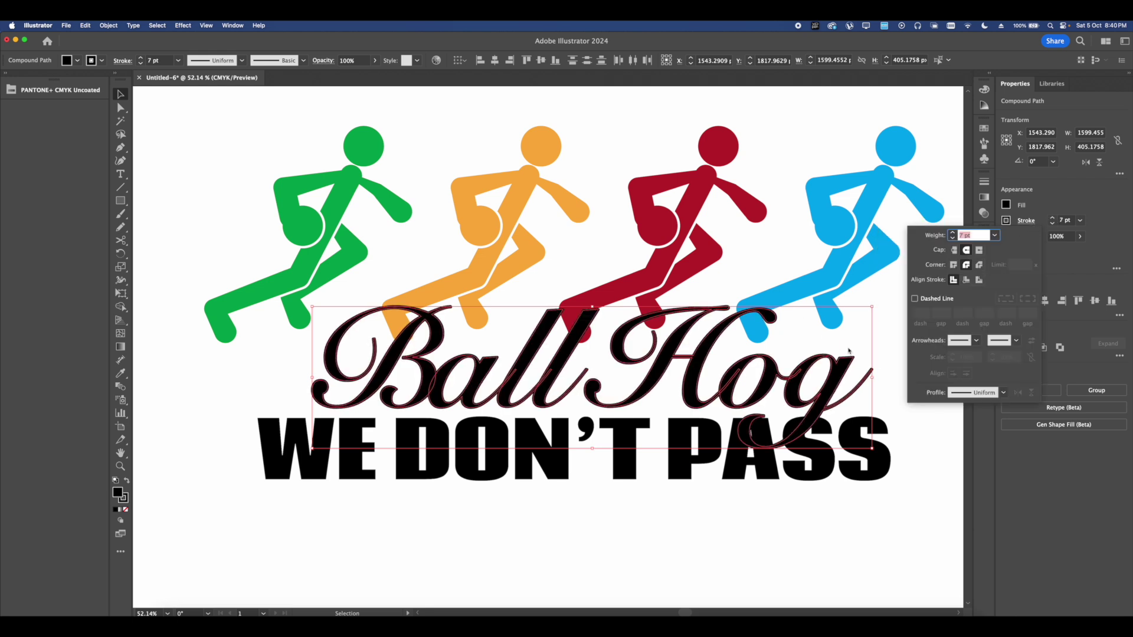
{"action": "left_click", "coordinate": [905, 382]}
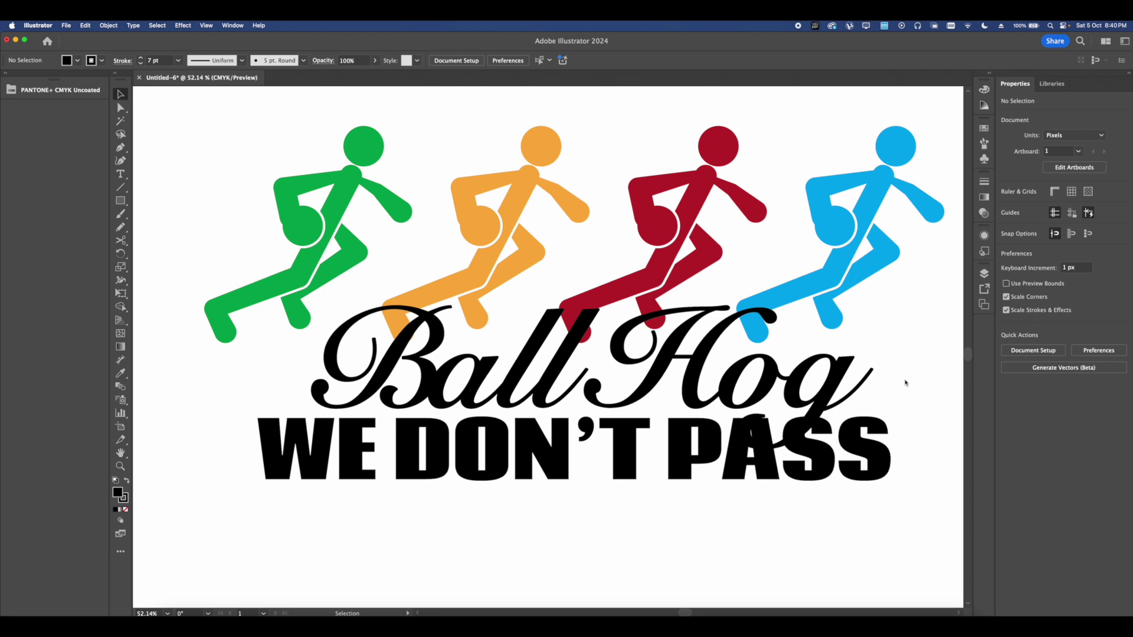
Expand the fill and stroke of the Ball Hog letters and unite them into merged shapes
{"action": "left_click", "coordinate": [497, 397]}
{"action": "left_click", "coordinate": [418, 399], "text": "shift"}
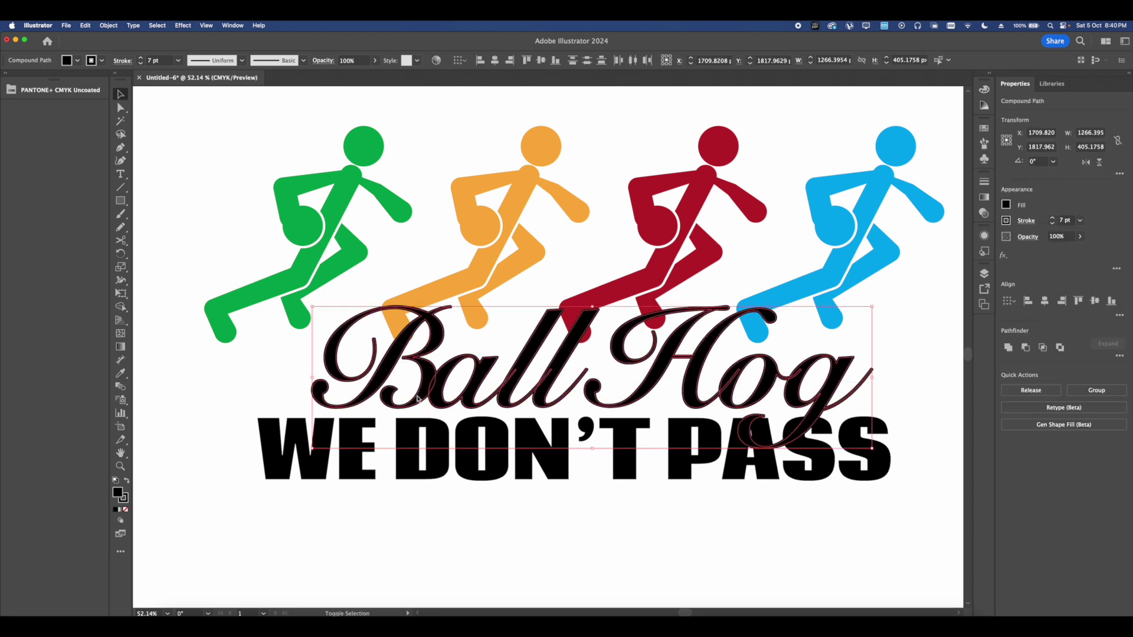
{"action": "left_click", "coordinate": [109, 26]}
{"action": "left_click", "coordinate": [148, 145]}
{"action": "left_click", "coordinate": [592, 395]}
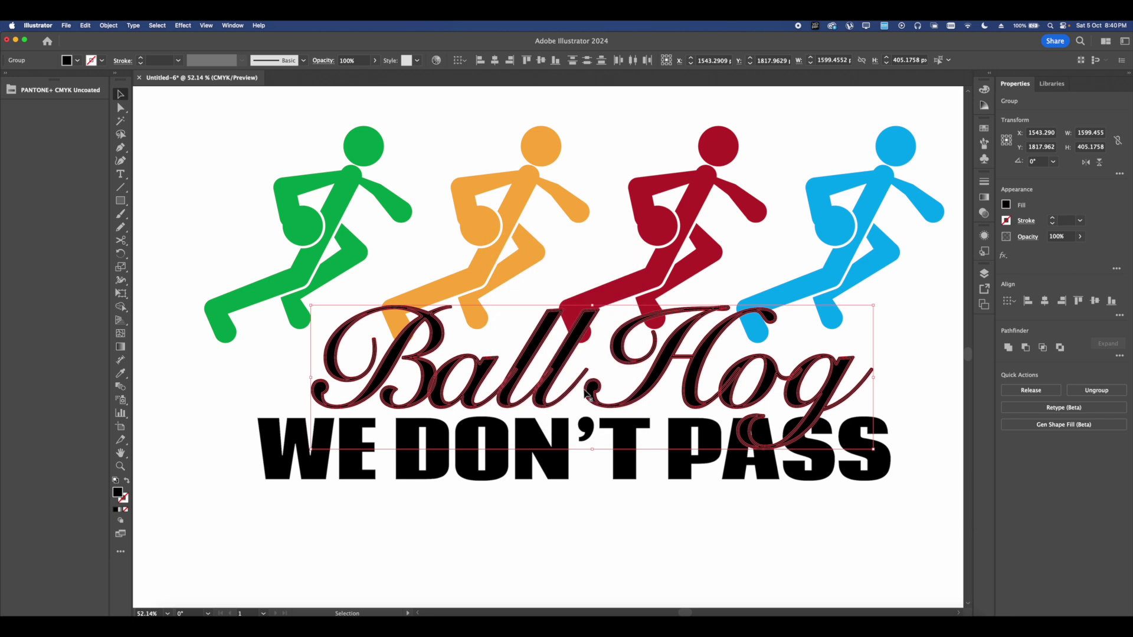
{"action": "left_click", "coordinate": [1009, 348]}
{"action": "scroll", "coordinate": [622, 370], "scroll_direction": "down", "scroll_amount": 3}
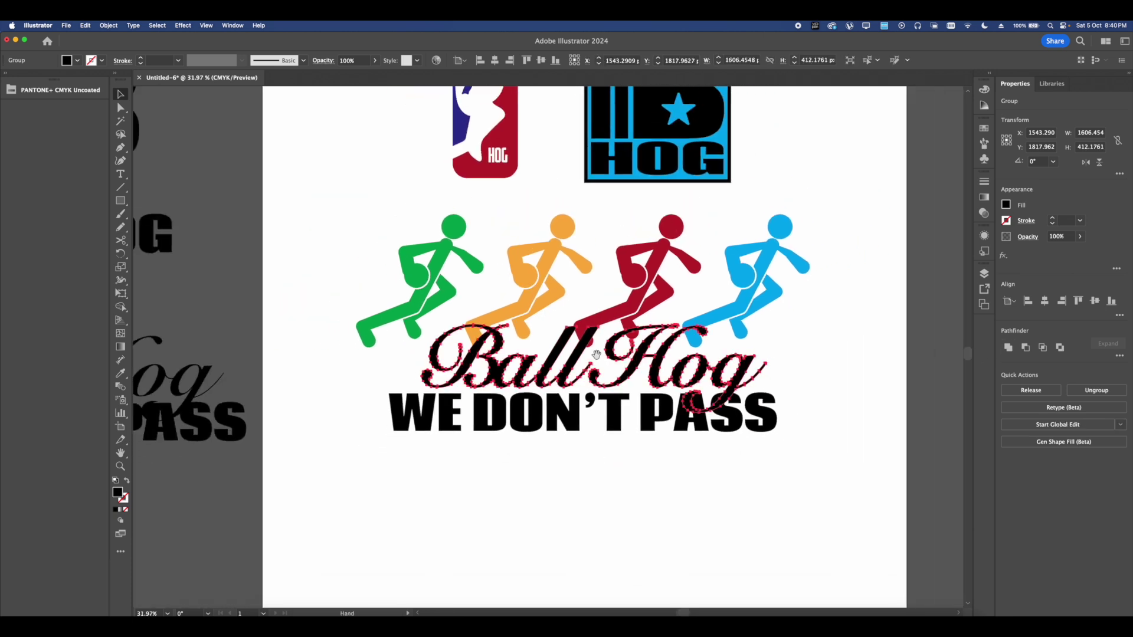
Align the runner row, the Ball Hog lettering and the WE DON'T PASS text to a common horizontal centre
{"action": "left_click", "coordinate": [623, 368]}
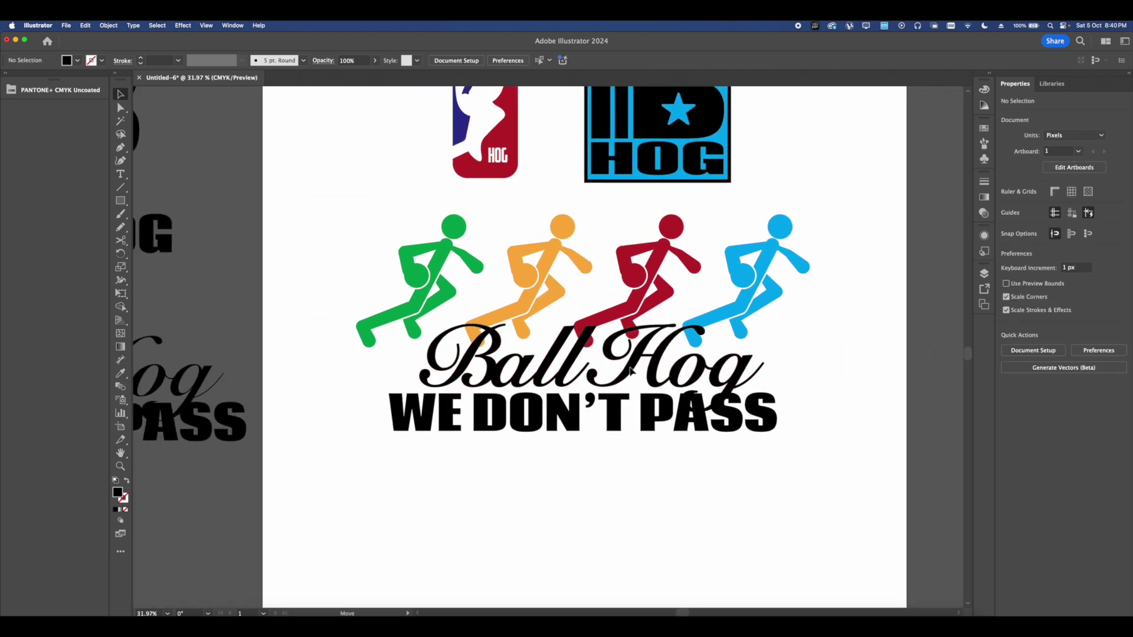
{"action": "left_click_drag", "start_coordinate": [705, 413], "coordinate": [707, 413]}
{"action": "left_click_drag", "start_coordinate": [811, 450], "coordinate": [364, 248]}
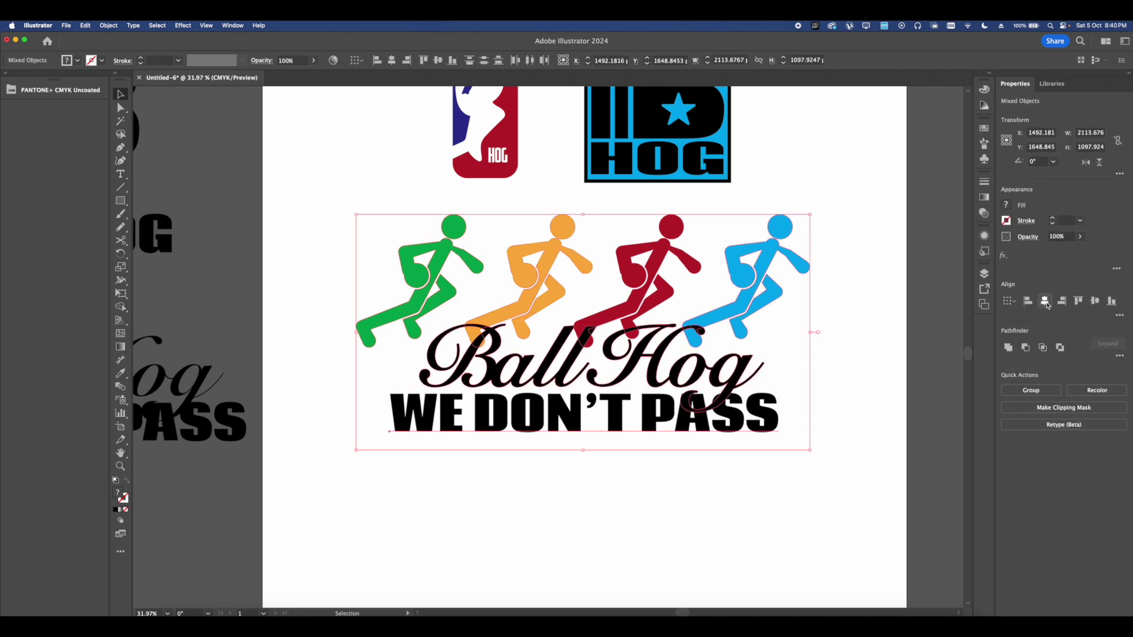
{"action": "left_click", "coordinate": [1047, 305]}
{"action": "left_click", "coordinate": [590, 420]}
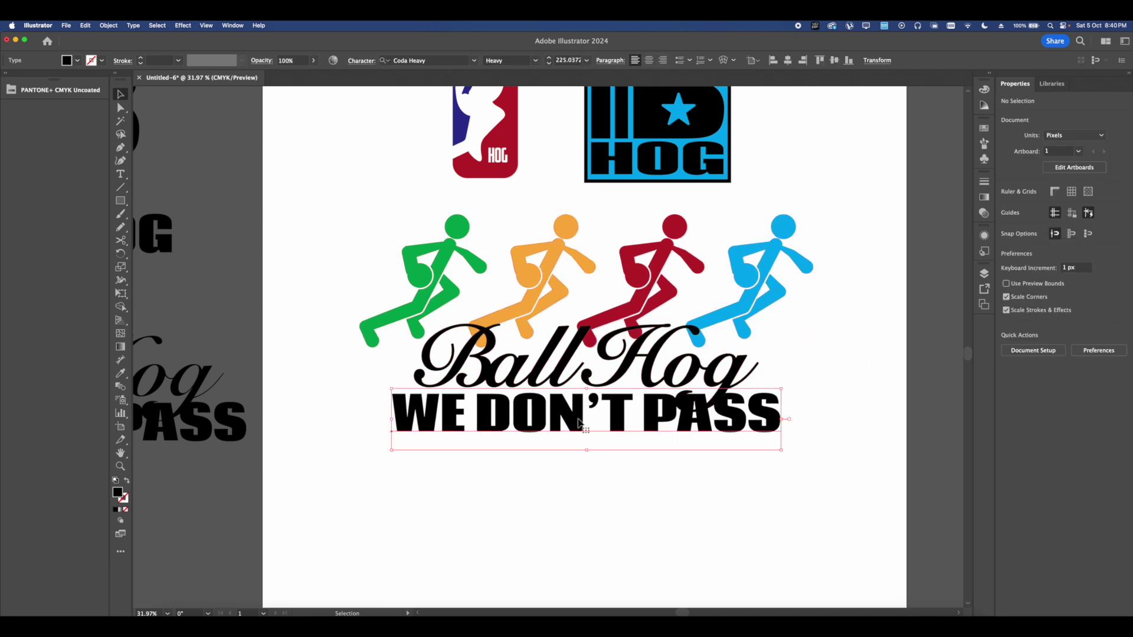
Expand the object and fill of the WE DON'T PASS text to turn it into shapes
{"action": "scroll", "coordinate": [584, 421], "scroll_direction": "up", "scroll_amount": 2}
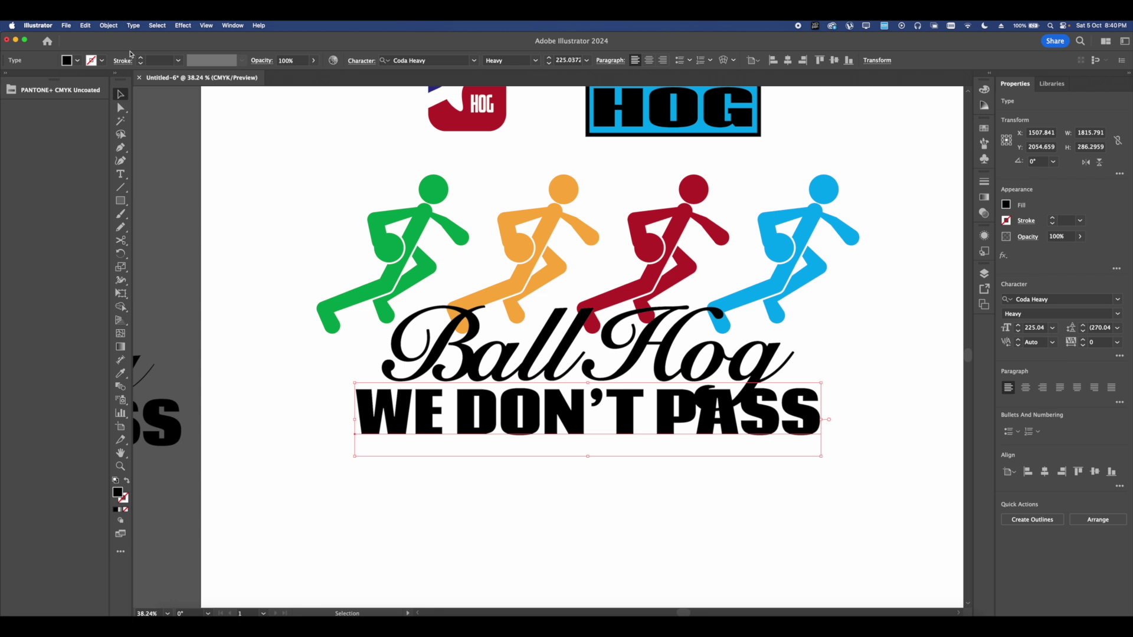
{"action": "left_click", "coordinate": [109, 26]}
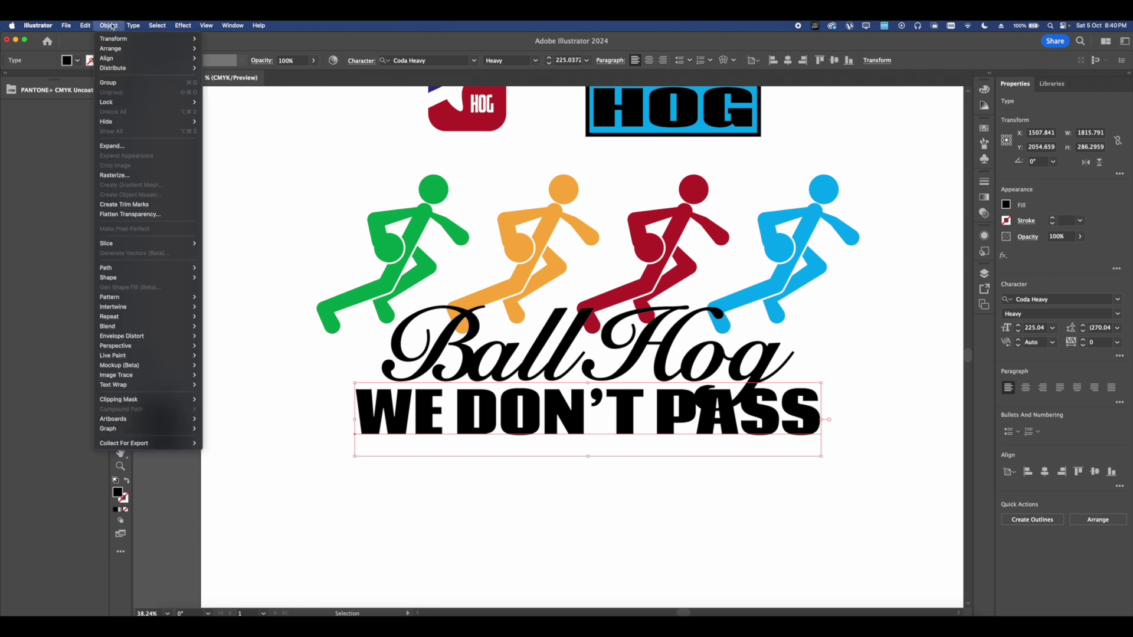
{"action": "left_click", "coordinate": [142, 144]}
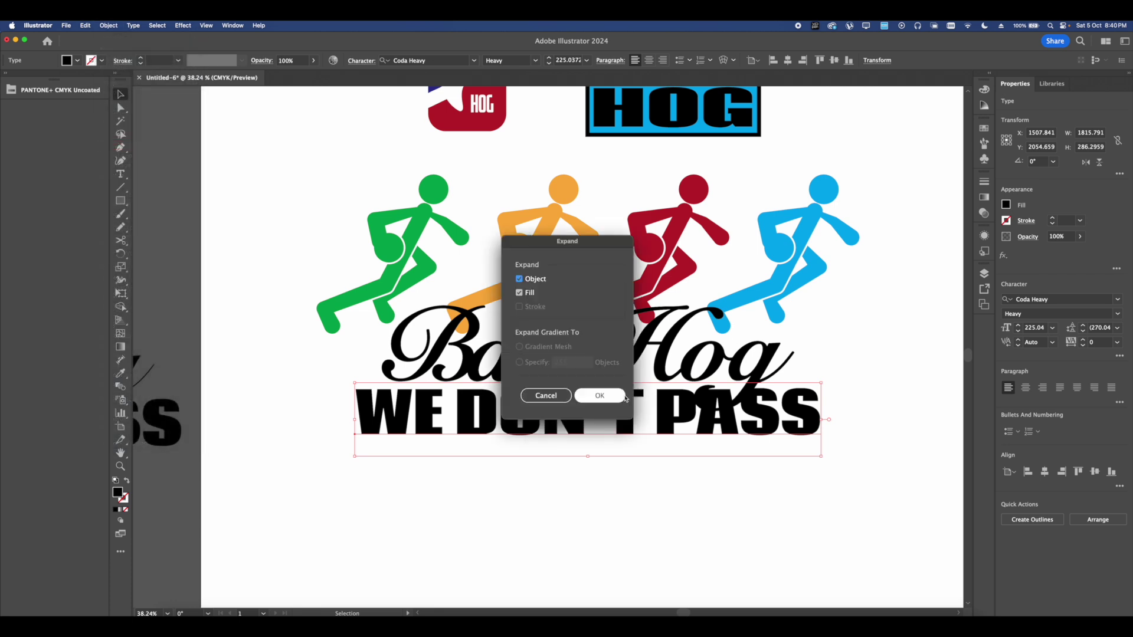
{"action": "key", "text": "Return"}
Offset the path of the Hog lettering by 10 px with round joins
{"action": "scroll", "coordinate": [741, 378], "scroll_direction": "up", "scroll_amount": 5}
{"action": "scroll", "coordinate": [740, 381], "scroll_direction": "up", "scroll_amount": 1}
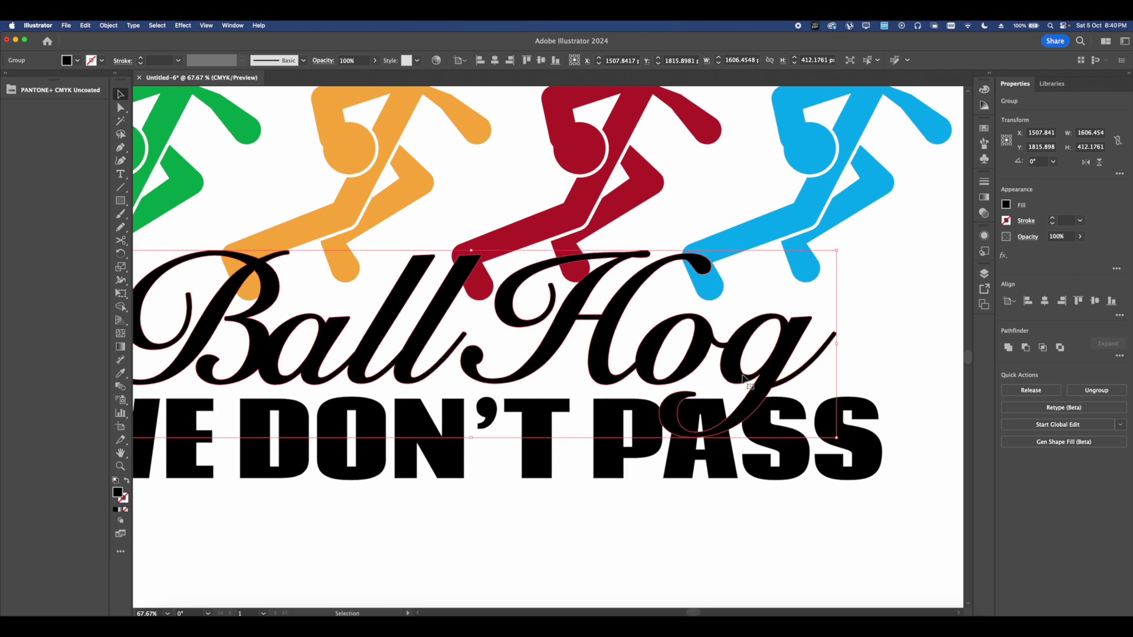
{"action": "scroll", "coordinate": [740, 380], "scroll_direction": "down", "scroll_amount": 2}
{"action": "left_click", "coordinate": [121, 108]}
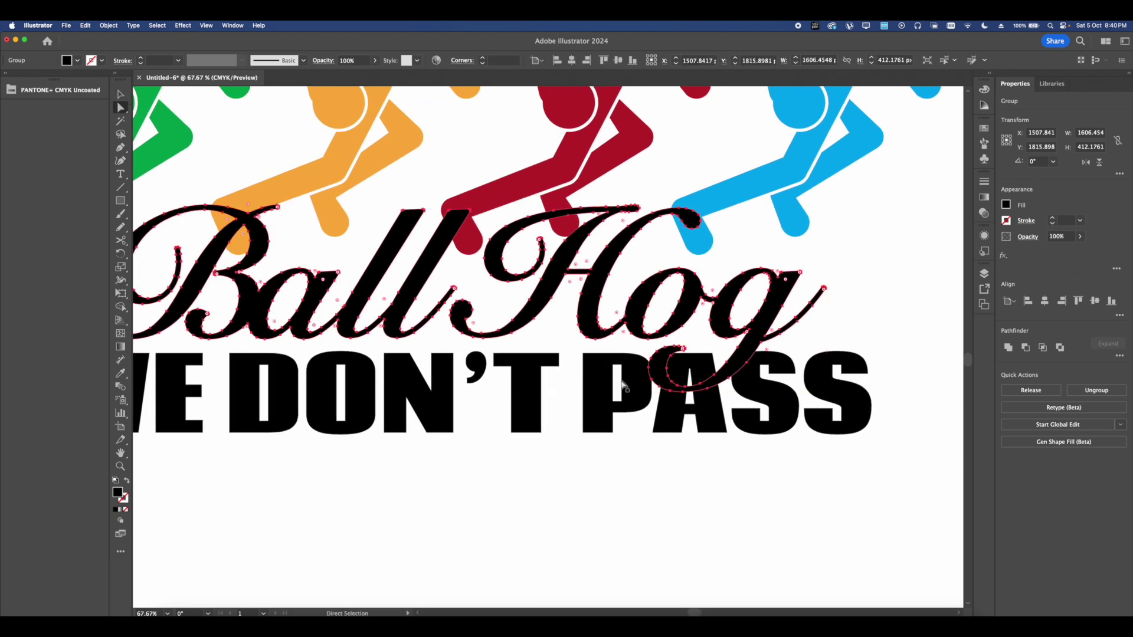
{"action": "left_click", "coordinate": [664, 360]}
{"action": "scroll", "coordinate": [684, 336], "scroll_direction": "up", "scroll_amount": 2}
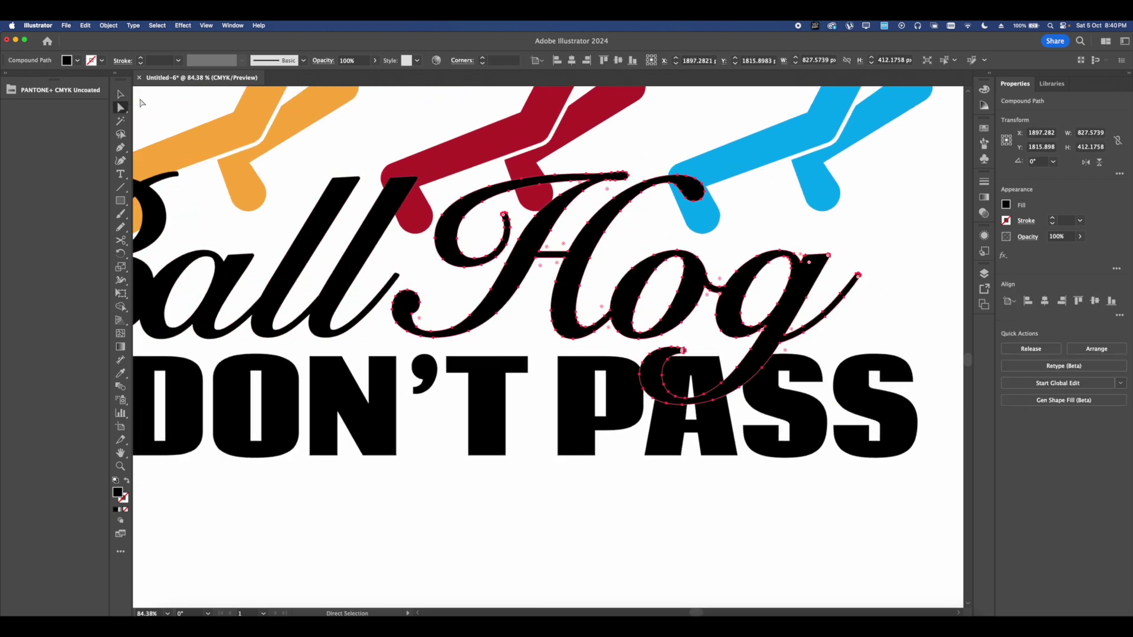
{"action": "left_click", "coordinate": [108, 25]}
{"action": "mouse_move", "coordinate": [109, 267]}
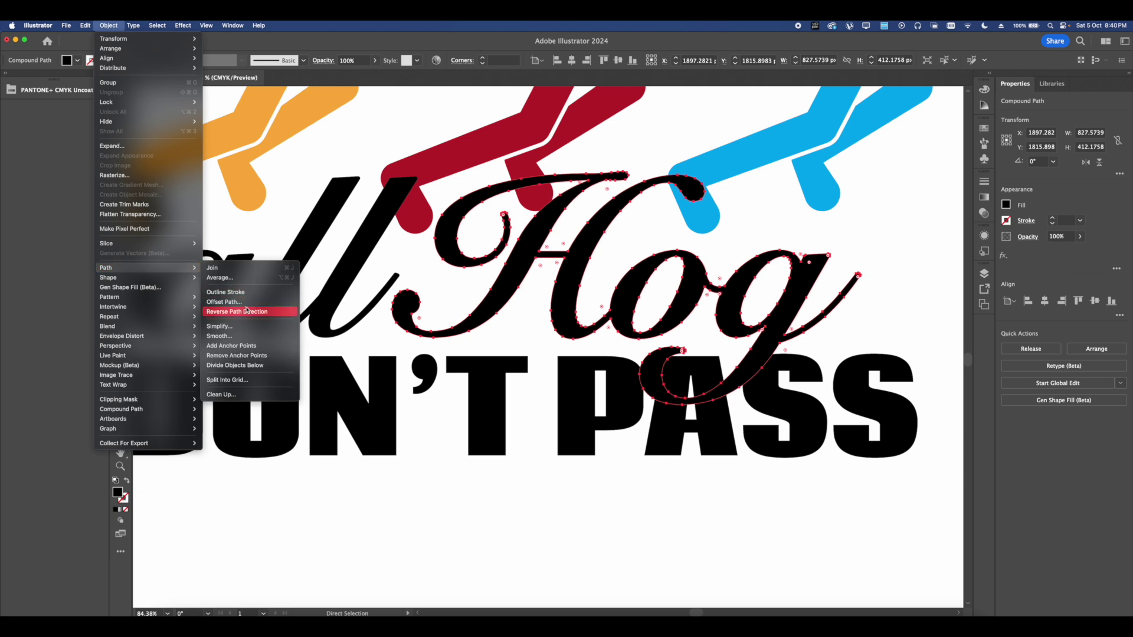
{"action": "left_click", "coordinate": [244, 304]}
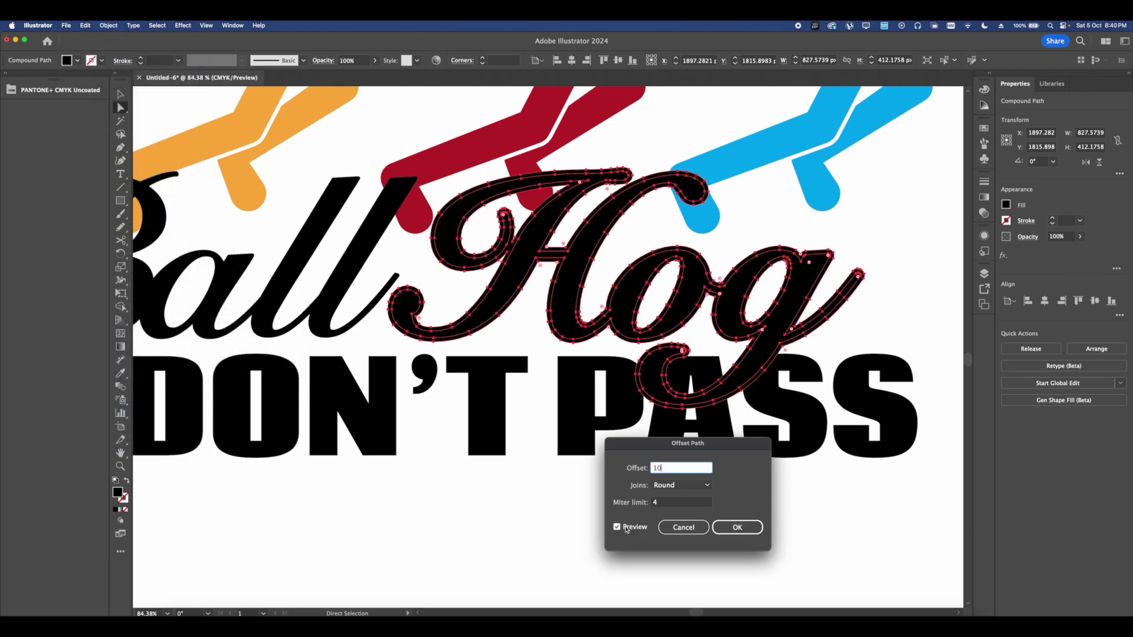
{"action": "type", "text": "10"}
{"action": "left_click", "coordinate": [736, 526]}
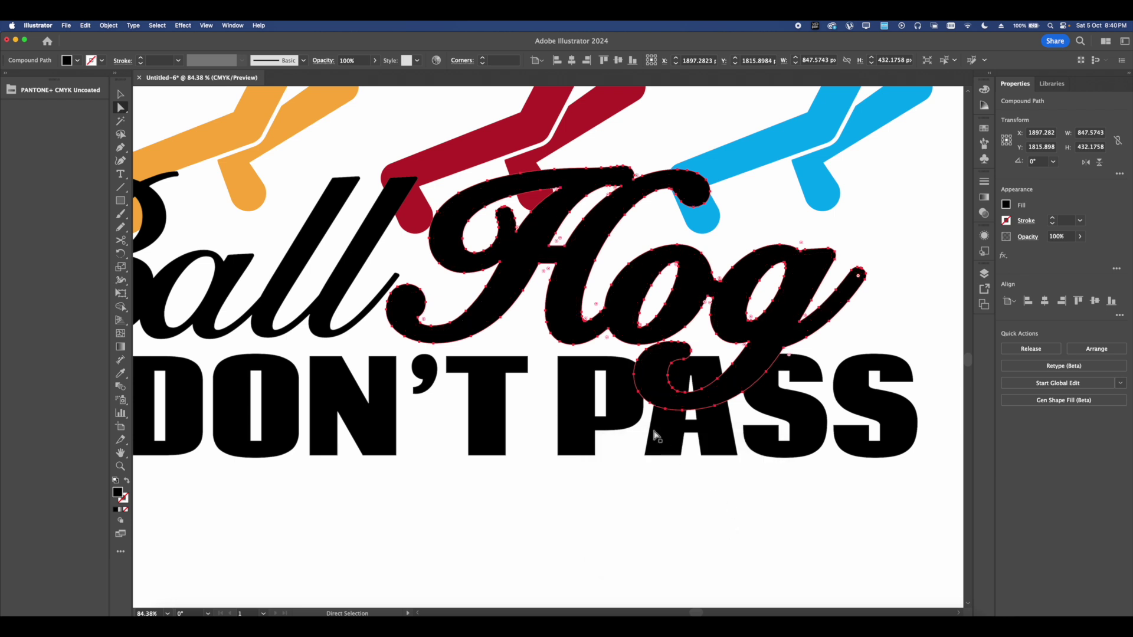
Use the Shape Builder on Hog's offset outline and the overlapping P, A and S letters to split them into pieces
{"action": "left_click", "coordinate": [669, 438], "text": "shift"}
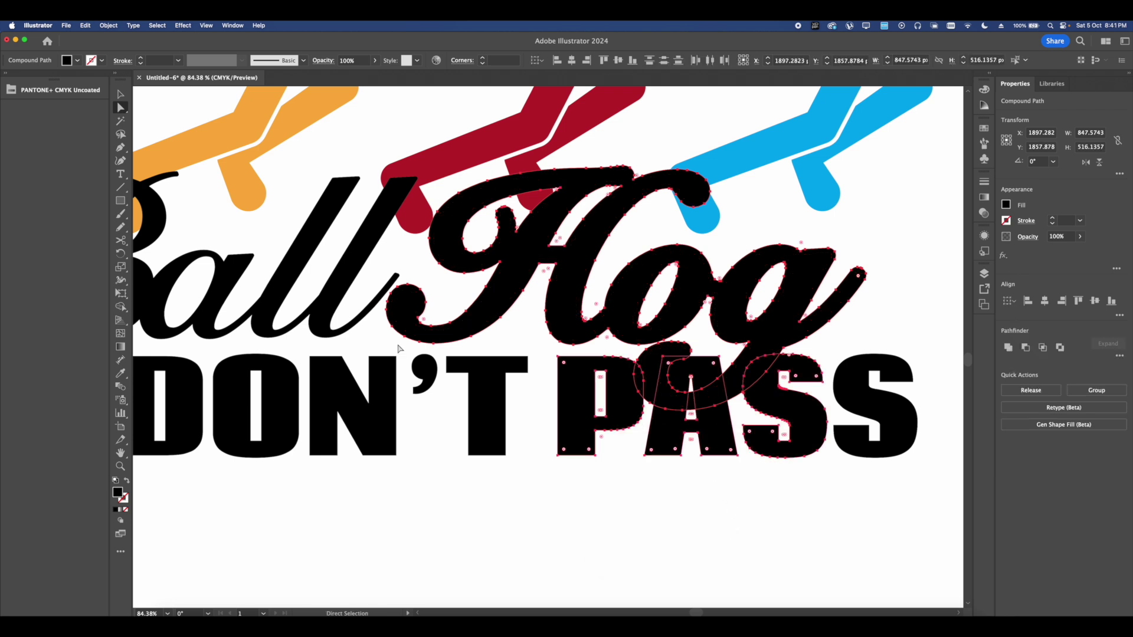
{"action": "left_click", "coordinate": [121, 306]}
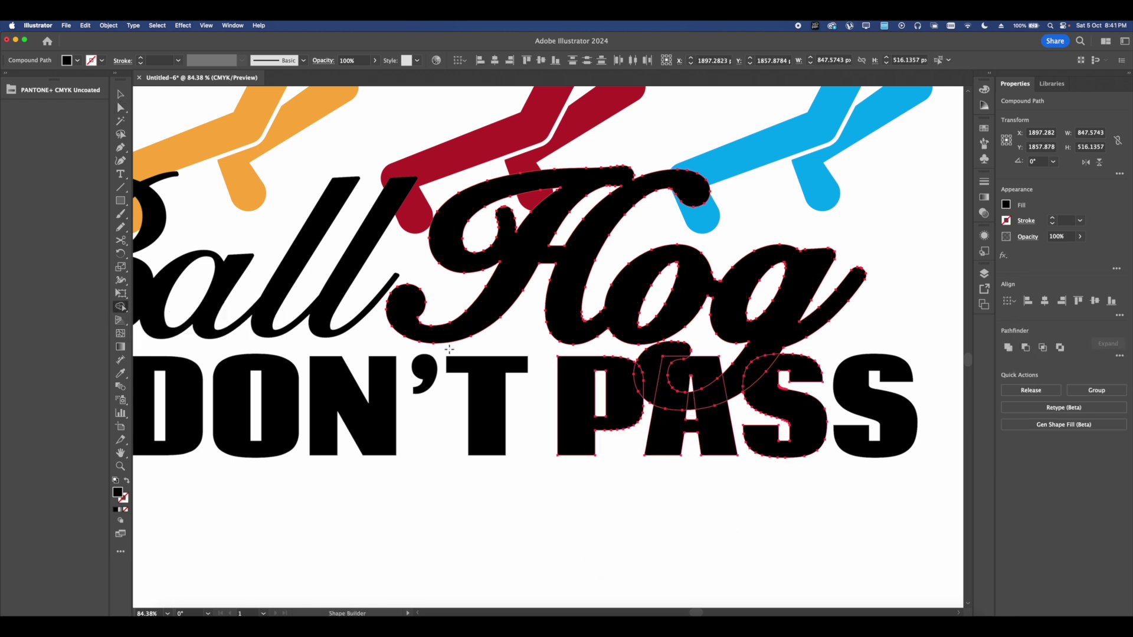
{"action": "left_click", "coordinate": [656, 428]}
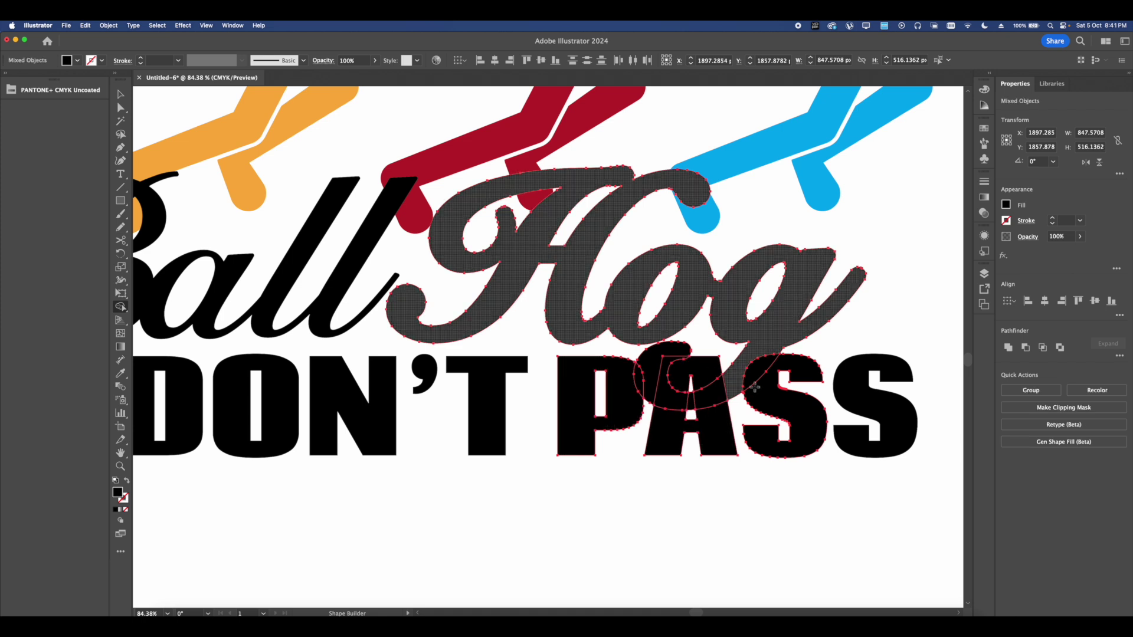
Delete the Hog offset outline and the leftover overlap pieces, cutting a gap around the g's tail in the word PASS
{"action": "left_click", "coordinate": [123, 110]}
{"action": "left_click", "coordinate": [678, 500]}
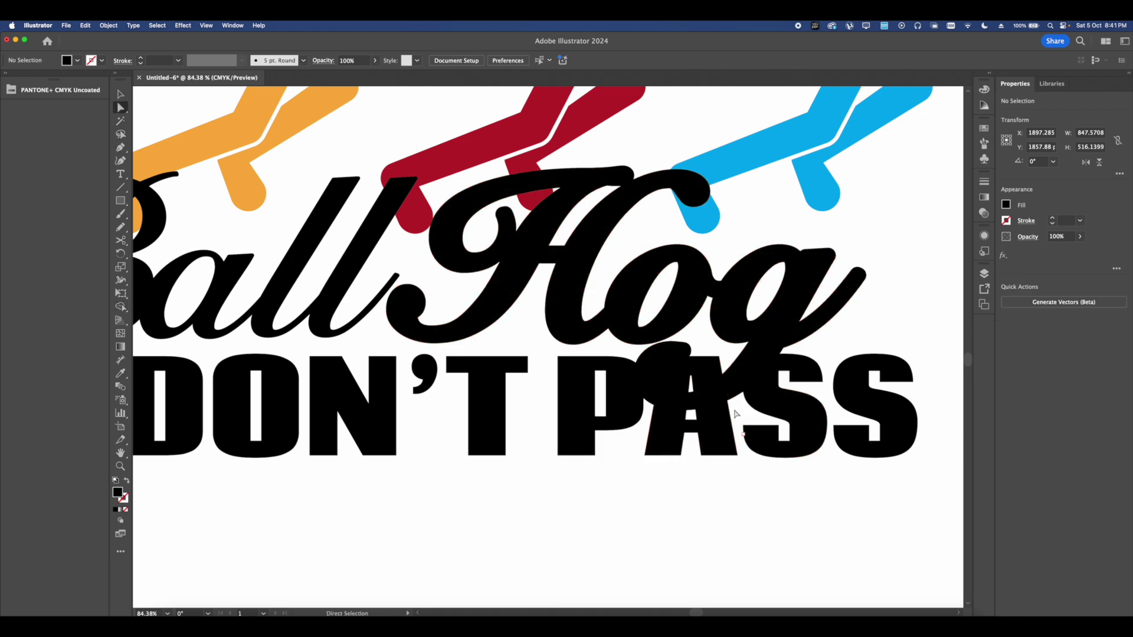
{"action": "scroll", "coordinate": [721, 386], "scroll_direction": "up", "scroll_amount": 3, "text": "alt"}
{"action": "left_click", "coordinate": [671, 328]}
{"action": "left_click", "coordinate": [671, 331]}
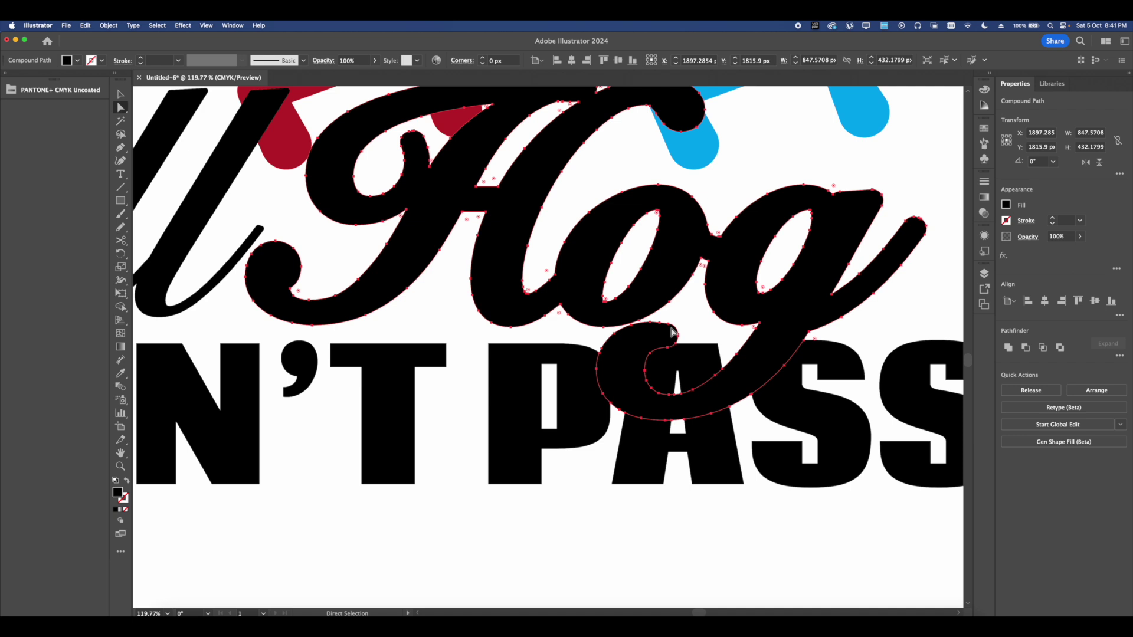
{"action": "key", "text": "Delete"}
{"action": "left_click_drag", "start_coordinate": [612, 393], "coordinate": [655, 362]}
{"action": "left_click", "coordinate": [685, 353]}
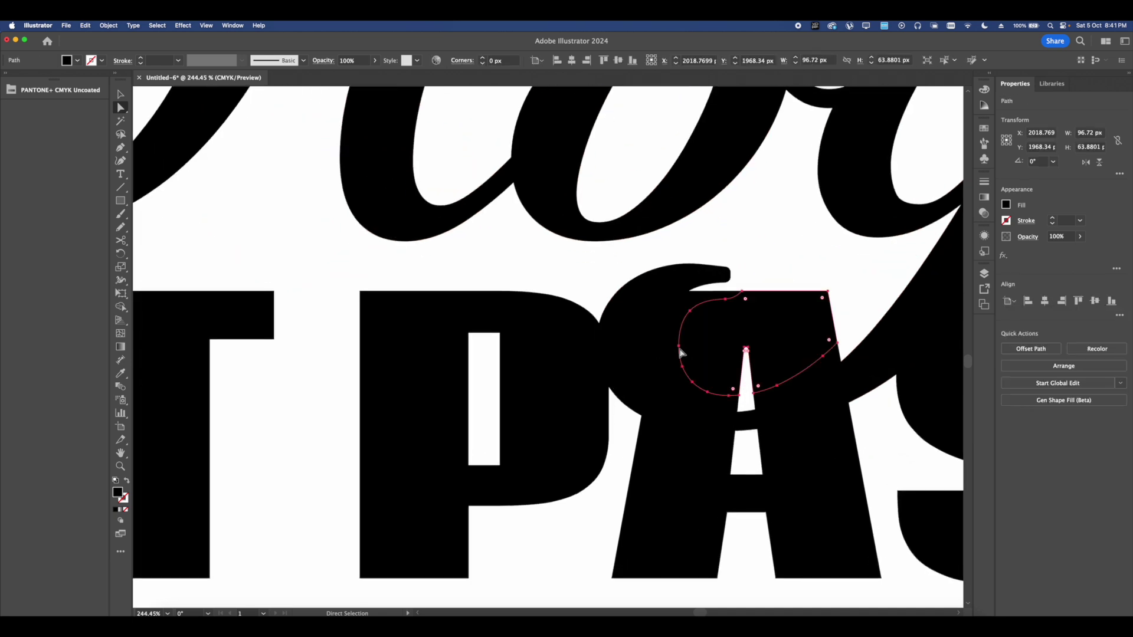
{"action": "key", "text": "Delete"}
{"action": "scroll", "coordinate": [590, 343], "scroll_direction": "right", "scroll_amount": 5}
{"action": "left_click", "coordinate": [406, 341]}
{"action": "left_click", "coordinate": [428, 333]}
{"action": "key", "text": "Delete"}
{"action": "left_click", "coordinate": [773, 325]}
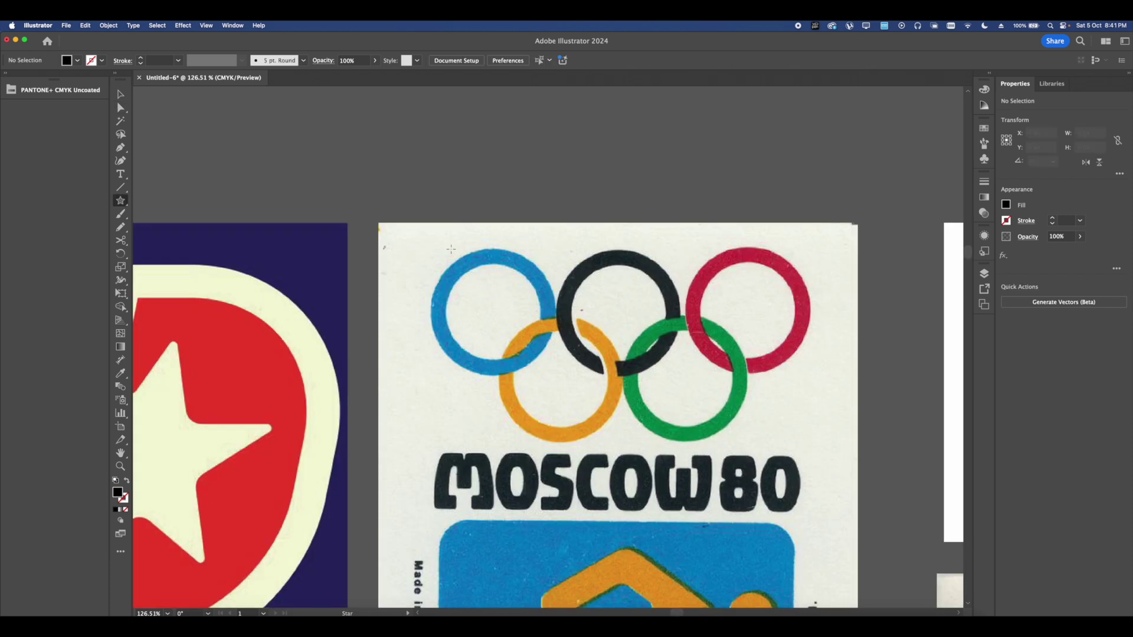
Draw a five-pointed star about 159 px wide with corners rounded about 10 px, and place it over the blue Olympic ring
{"action": "mouse_move", "coordinate": [451, 249]}
{"action": "left_mouse_down"}
{"action": "mouse_move", "coordinate": [451, 167]}
{"action": "mouse_move", "coordinate": [451, 181]}
{"action": "left_mouse_up"}
{"action": "key", "text": "a"}
{"action": "left_click_drag", "start_coordinate": [452, 220], "coordinate": [495, 289]}
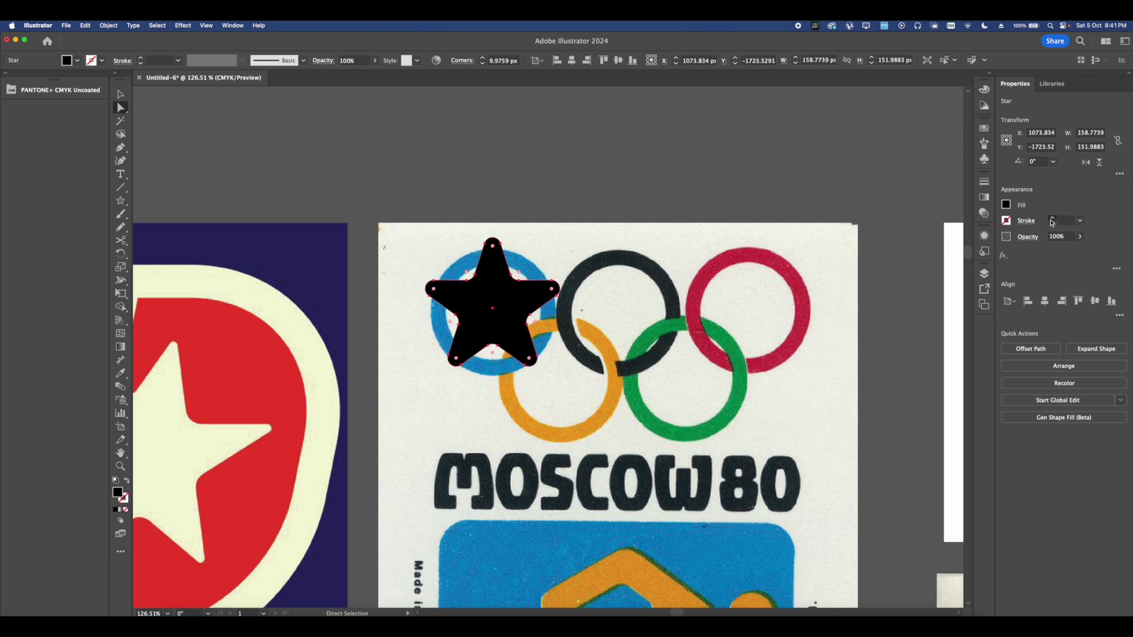
Give the star an 18 pt black stroke aligned to the outside and remove its fill
{"action": "left_click", "coordinate": [1051, 221]}
{"action": "left_click", "coordinate": [1052, 220]}
{"action": "left_click", "coordinate": [1052, 221]}
{"action": "left_click", "coordinate": [1015, 220]}
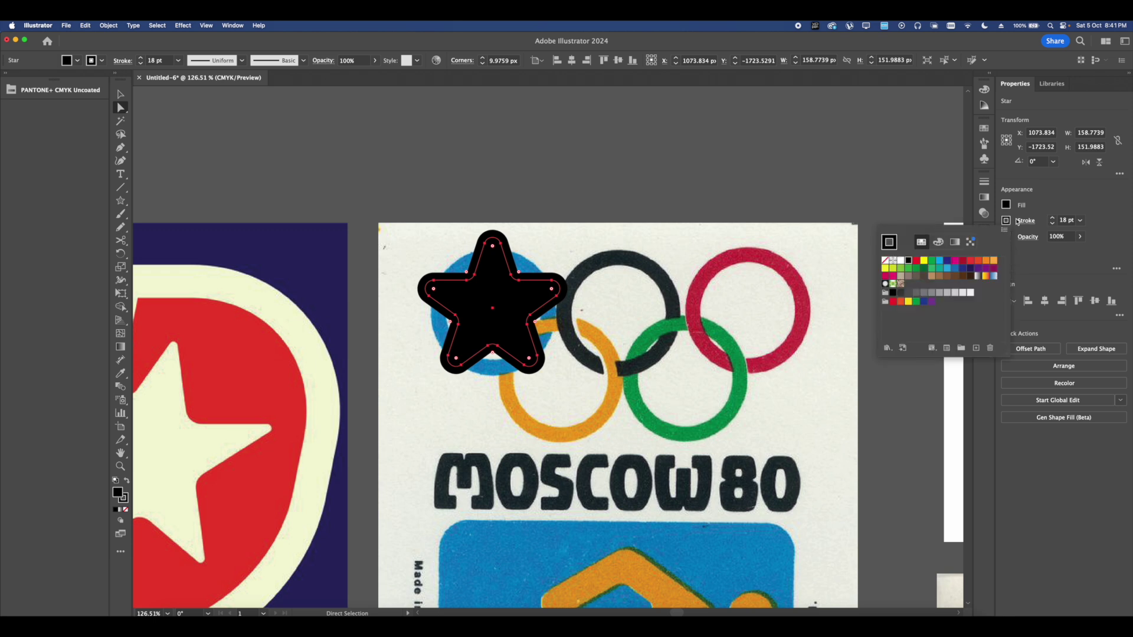
{"action": "left_click", "coordinate": [1020, 222]}
{"action": "left_click", "coordinate": [977, 280]}
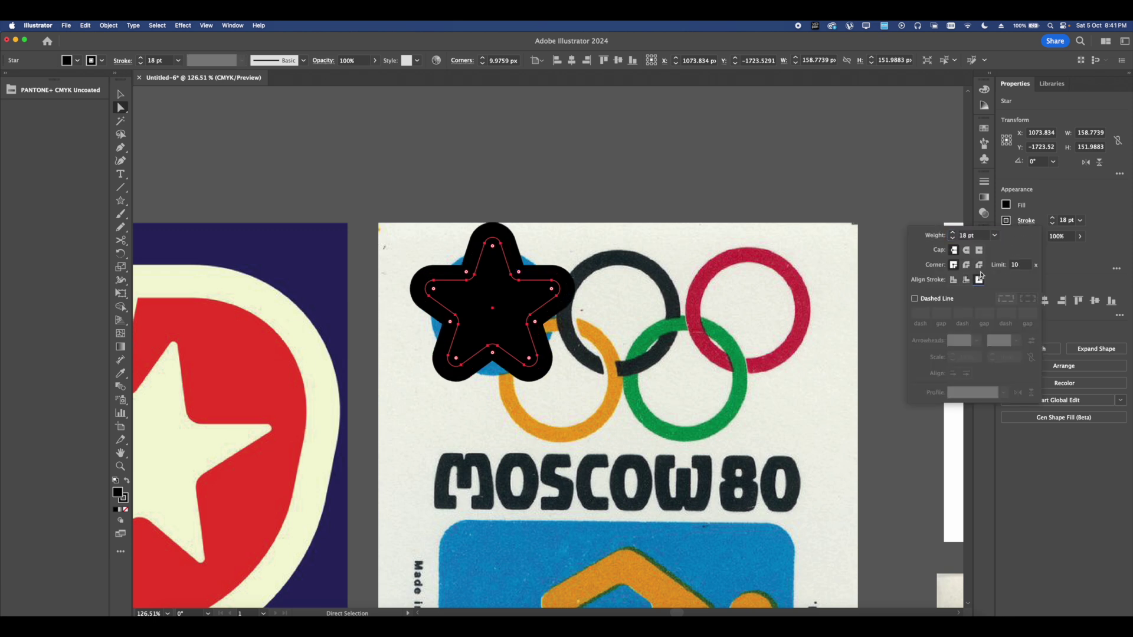
{"action": "left_click", "coordinate": [1006, 204]}
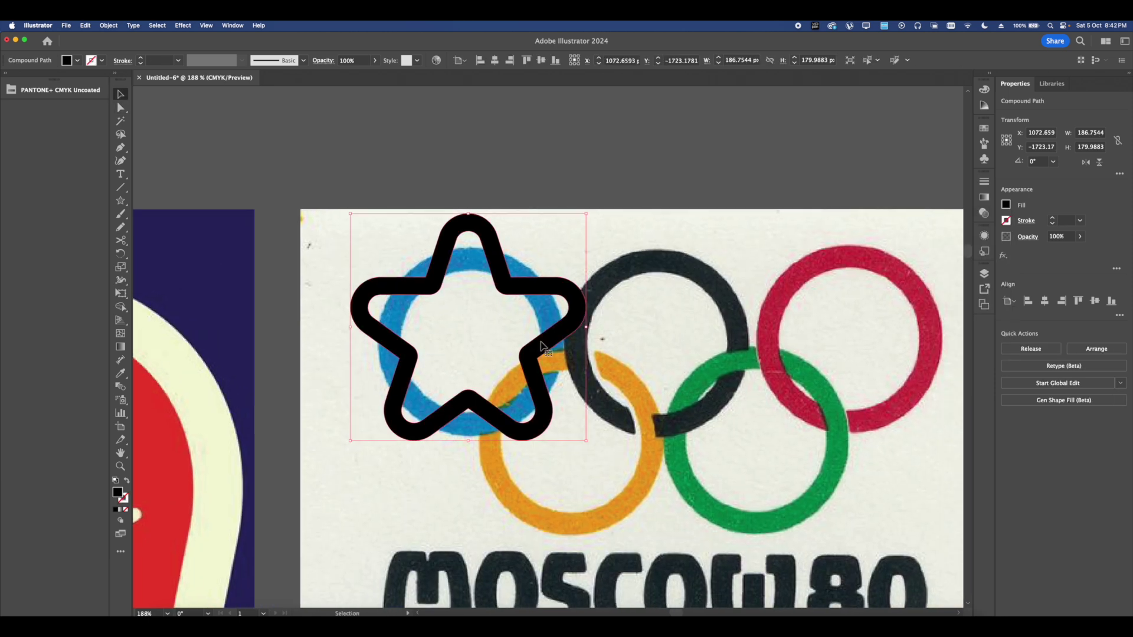
Duplicate the star outline across the Olympic rings to form three stars above and two below
{"action": "left_click_drag", "start_coordinate": [544, 345], "coordinate": [736, 345]}
{"action": "key", "text": "super+d"}
{"action": "scroll", "coordinate": [726, 337], "scroll_direction": "down", "scroll_amount": 2}
{"action": "left_click", "coordinate": [691, 280], "text": "shift"}
{"action": "left_click_drag", "start_coordinate": [709, 269], "coordinate": [613, 385]}
{"action": "scroll", "coordinate": [612, 384], "scroll_direction": "down", "scroll_amount": 4}
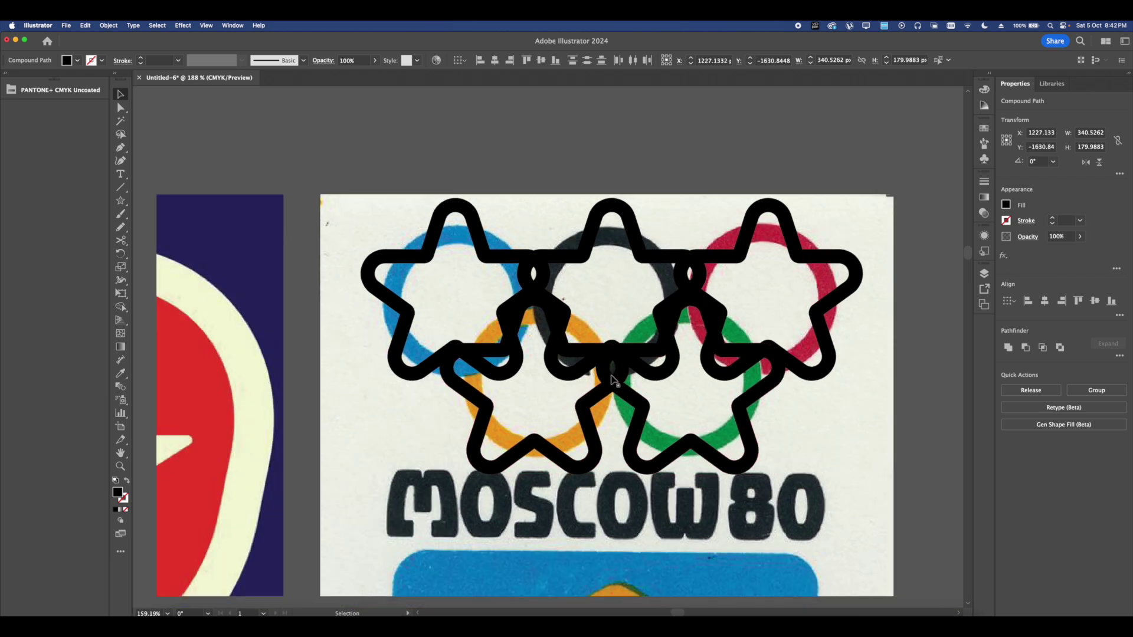
Group the two lower stars and group the row of three upper stars
{"action": "key", "text": "super+g"}
{"action": "left_click_drag", "start_coordinate": [451, 228], "coordinate": [751, 285]}
{"action": "key", "text": "super+g"}
Position the small coloured star rings centrally beneath the WE DON'T PASS slogan and select the whole runner and lettering graphic
{"action": "key", "text": "v"}
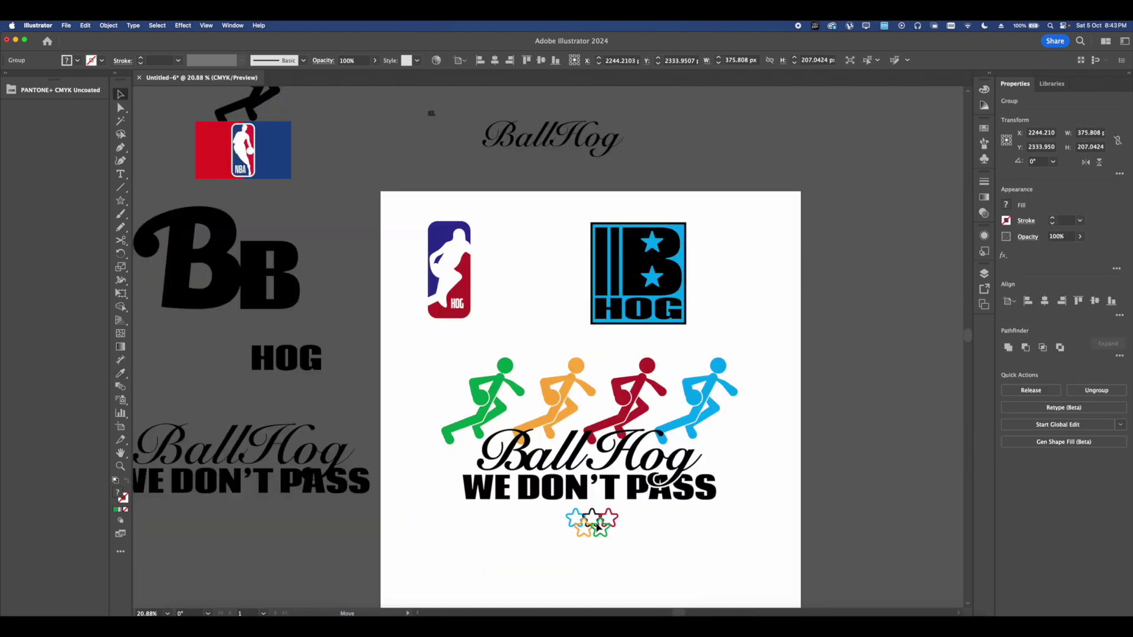
{"action": "left_click_drag", "start_coordinate": [602, 527], "coordinate": [598, 524]}
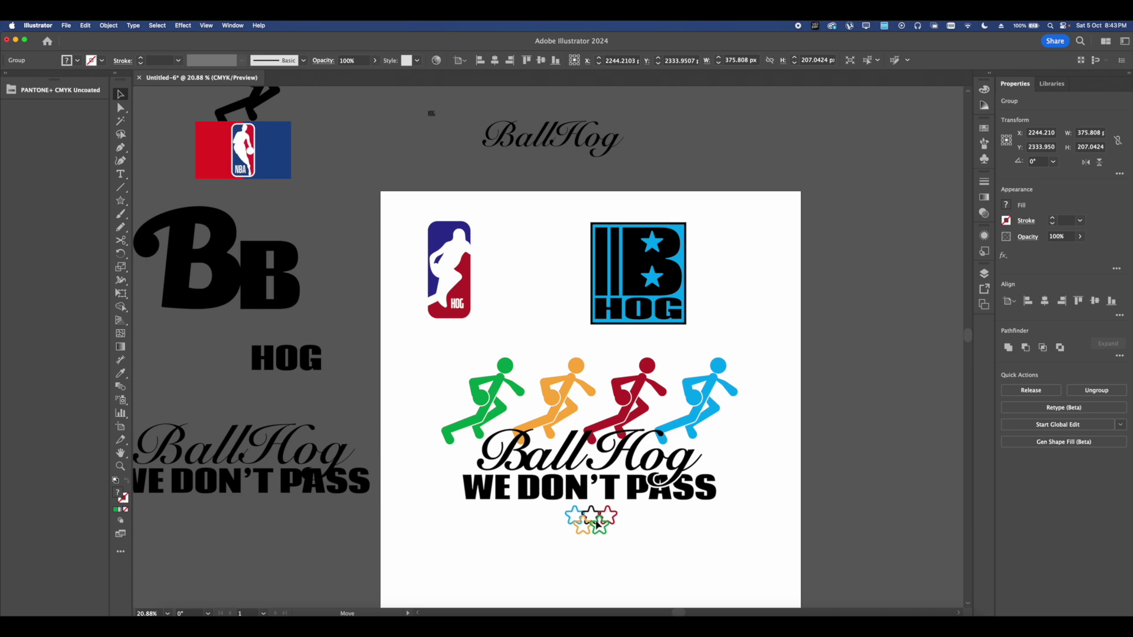
{"action": "left_click_drag", "start_coordinate": [732, 537], "coordinate": [522, 360]}
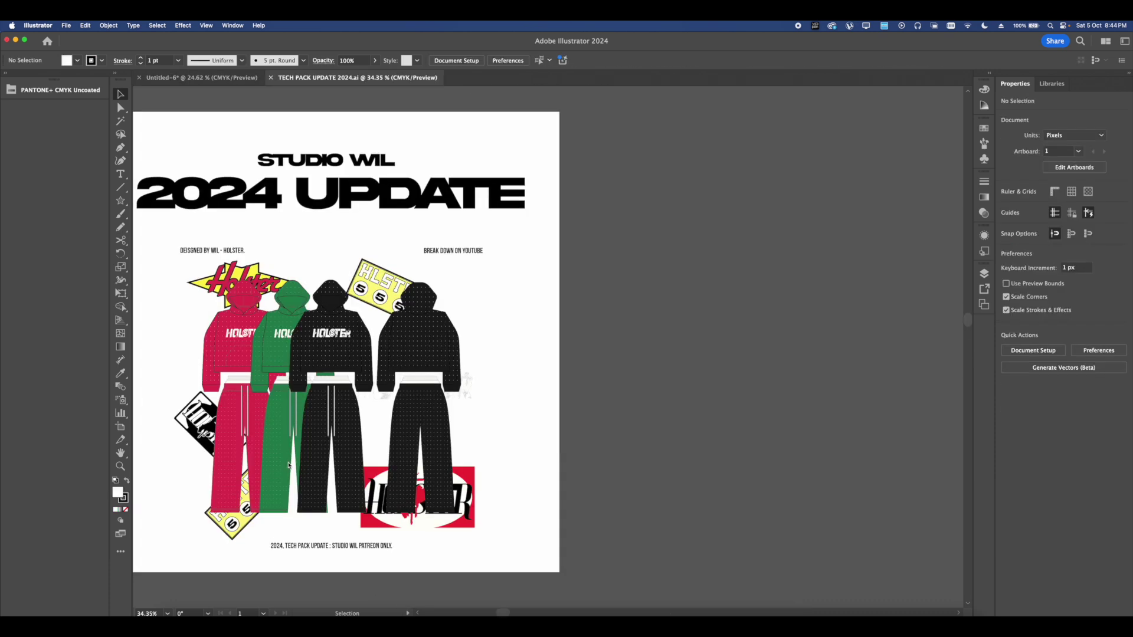
Find the raglan T-shirt in the TECH PACK UPDATE 2024.ai garment flats and select its front and back
{"action": "scroll", "coordinate": [288, 463], "scroll_direction": "down", "scroll_amount": 10}
{"action": "scroll", "coordinate": [630, 278], "scroll_direction": "up", "scroll_amount": 3}
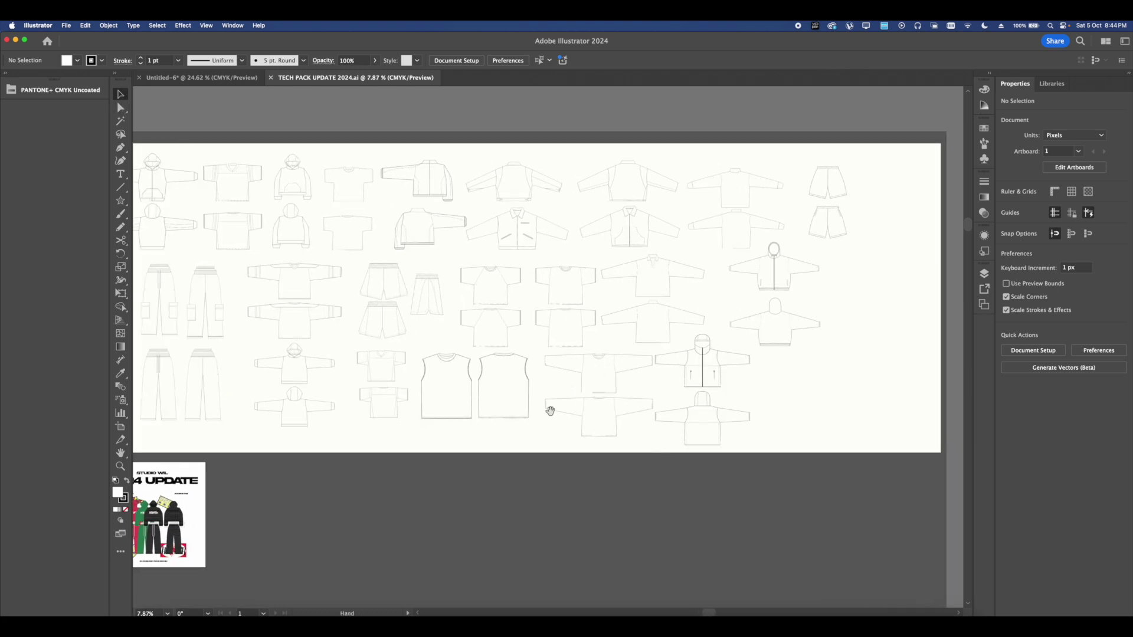
{"action": "scroll", "coordinate": [556, 410], "scroll_direction": "up", "scroll_amount": 3}
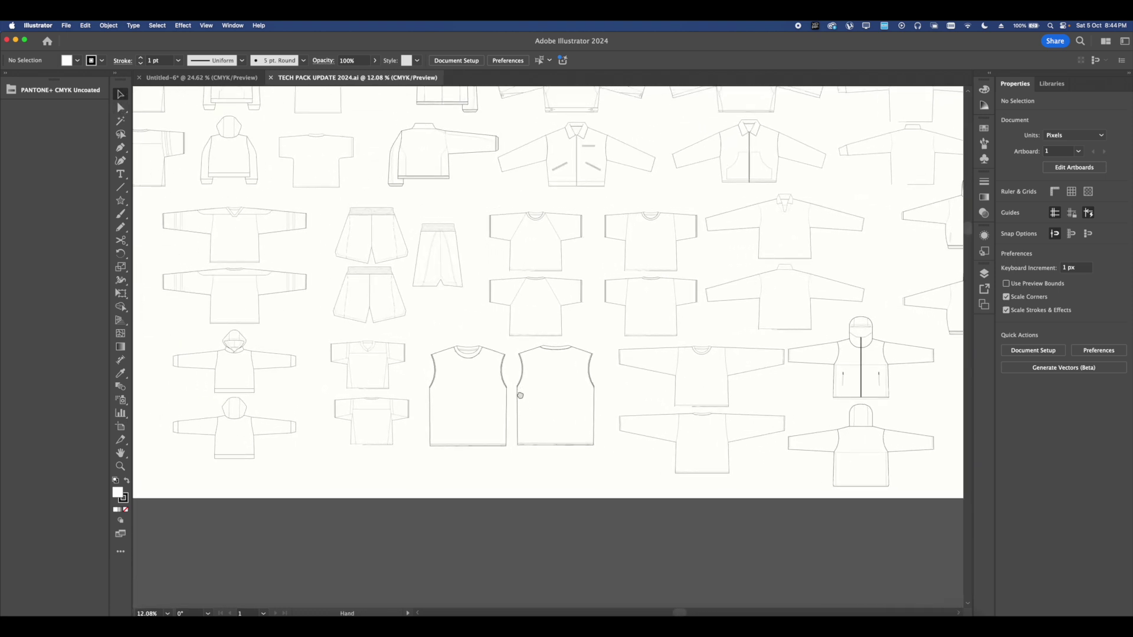
{"action": "scroll", "coordinate": [531, 354], "scroll_direction": "up", "scroll_amount": 2}
{"action": "left_click", "coordinate": [548, 332]}
{"action": "left_click", "coordinate": [522, 229], "text": "shift"}
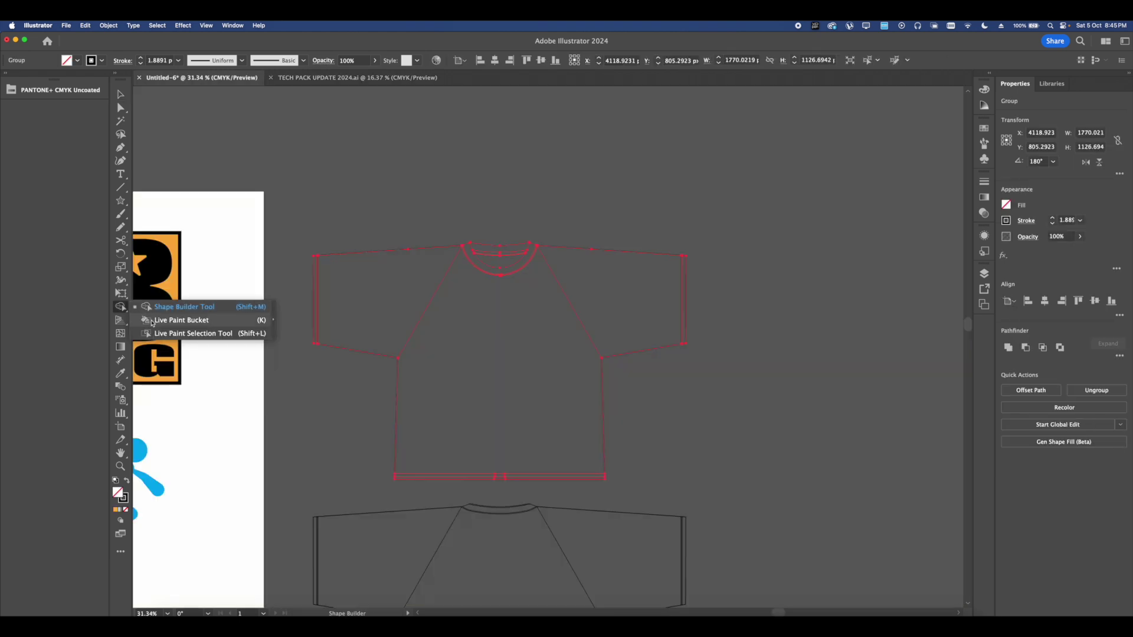
Fill the body of the front raglan T-shirt with white using Live Paint
{"action": "left_click", "coordinate": [155, 320]}
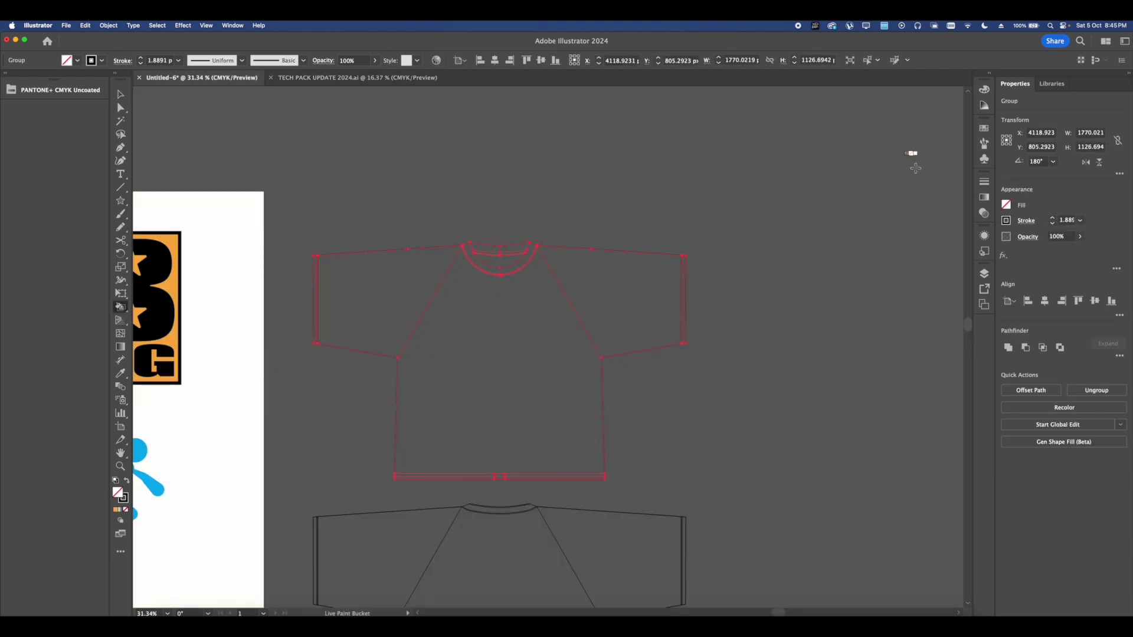
{"action": "left_click", "coordinate": [1006, 205]}
{"action": "left_click", "coordinate": [901, 246]}
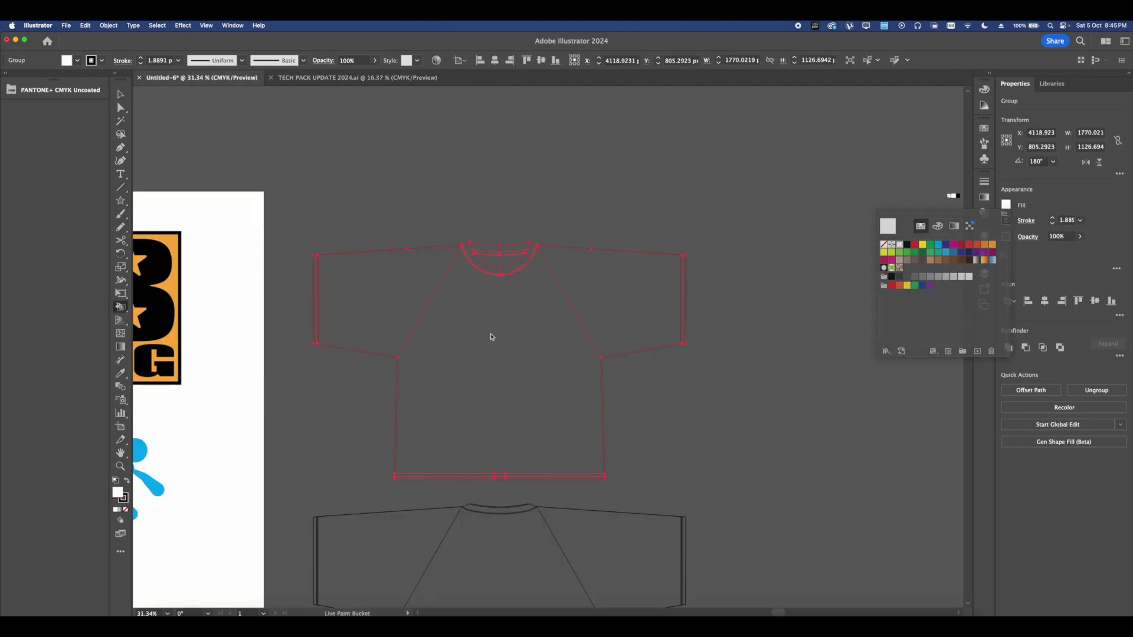
{"action": "left_click", "coordinate": [502, 325]}
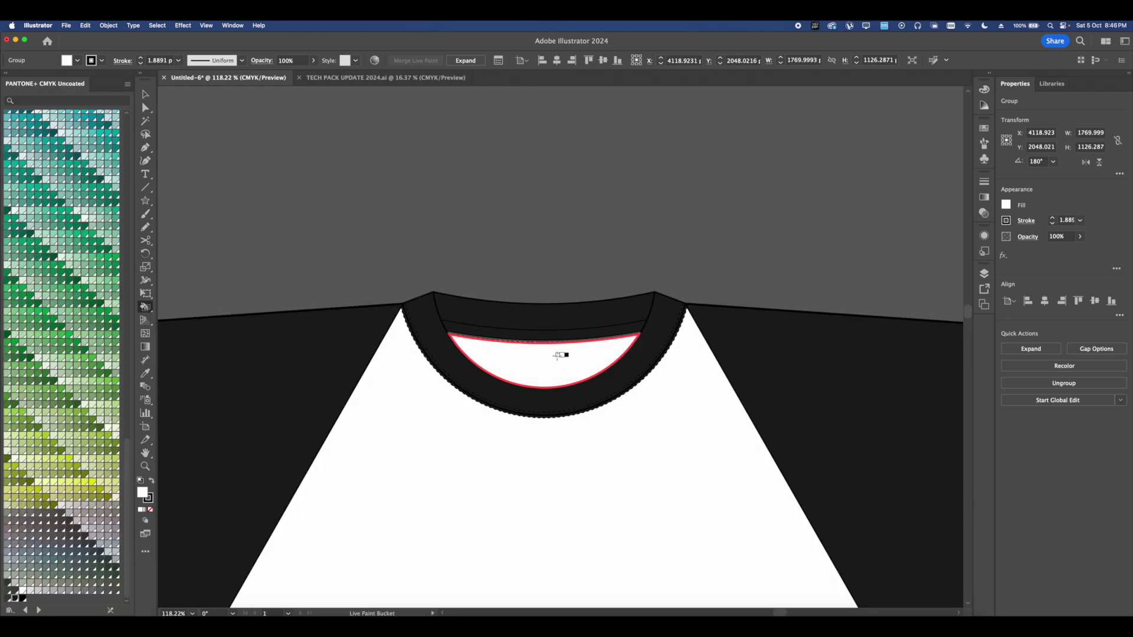
Fill the thin gap inside the front shirt's neckline with white, and paint the back shirt's sleeves and collar black
{"action": "scroll", "coordinate": [555, 348], "scroll_direction": "up", "scroll_amount": 5}
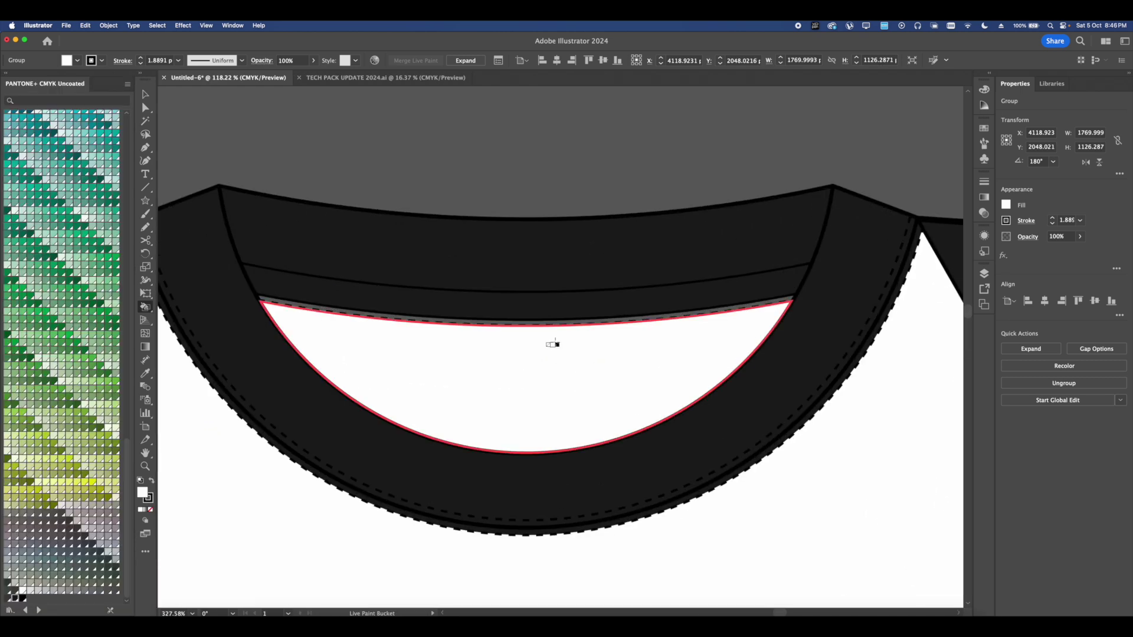
{"action": "left_click", "coordinate": [551, 324]}
{"action": "scroll", "coordinate": [537, 332], "scroll_direction": "down", "scroll_amount": 8}
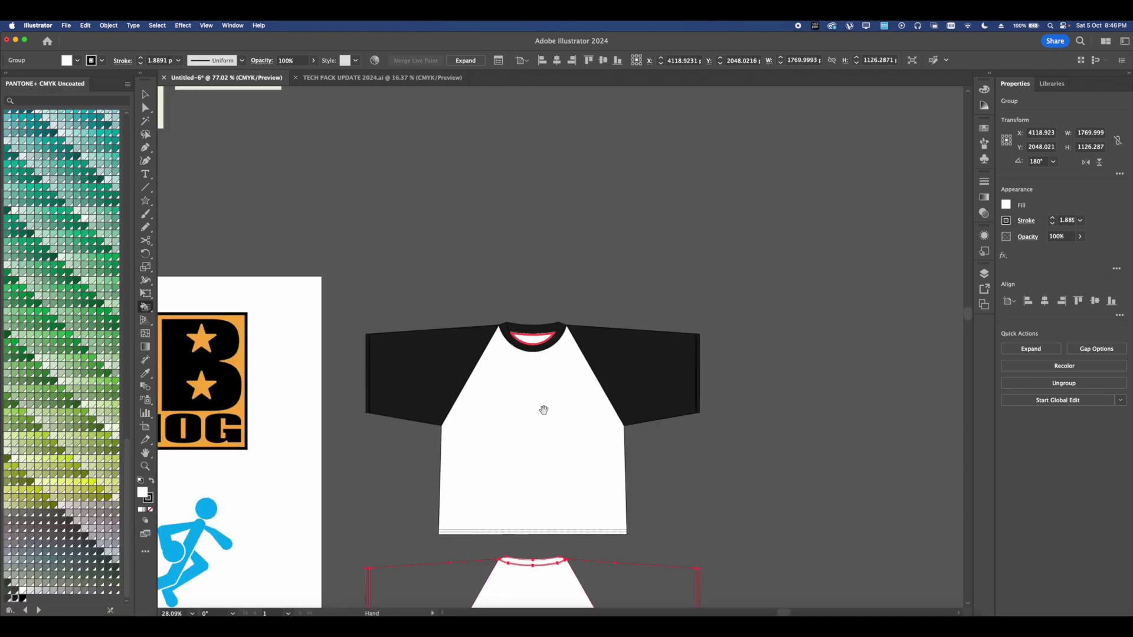
{"action": "left_click_drag", "start_coordinate": [544, 410], "coordinate": [527, 233]}
{"action": "left_click", "coordinate": [1008, 205]}
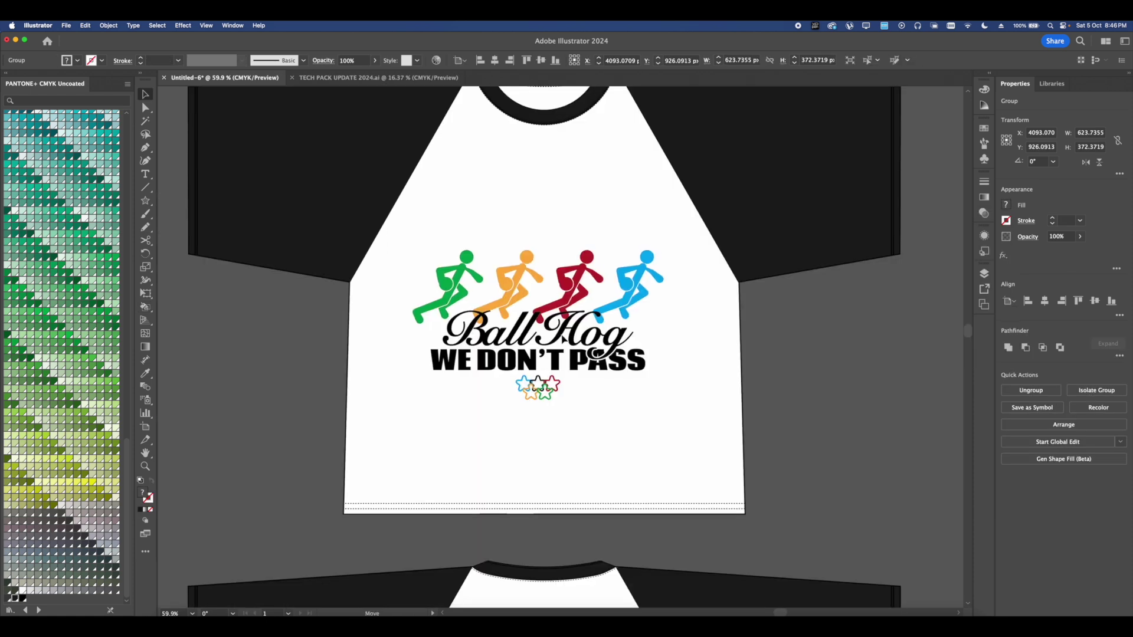
Place the NBA-style player badge and the B HOG badge on opposite sides of the front shirt's chest
{"action": "scroll", "coordinate": [556, 346], "scroll_direction": "down", "scroll_amount": 6}
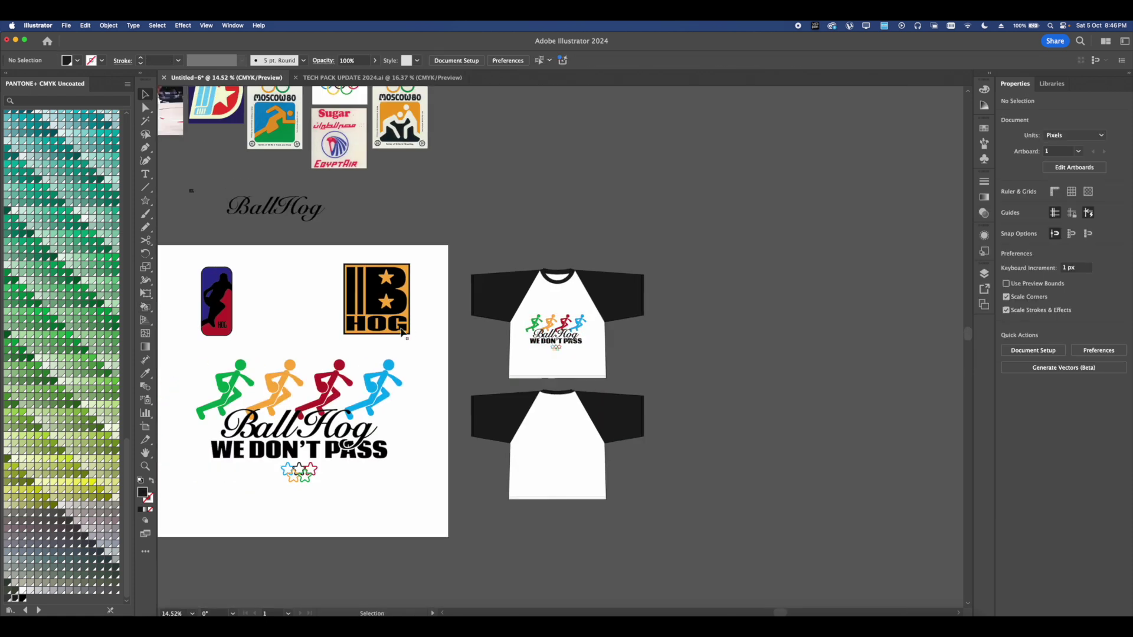
{"action": "left_click_drag", "start_coordinate": [195, 259], "coordinate": [416, 336]}
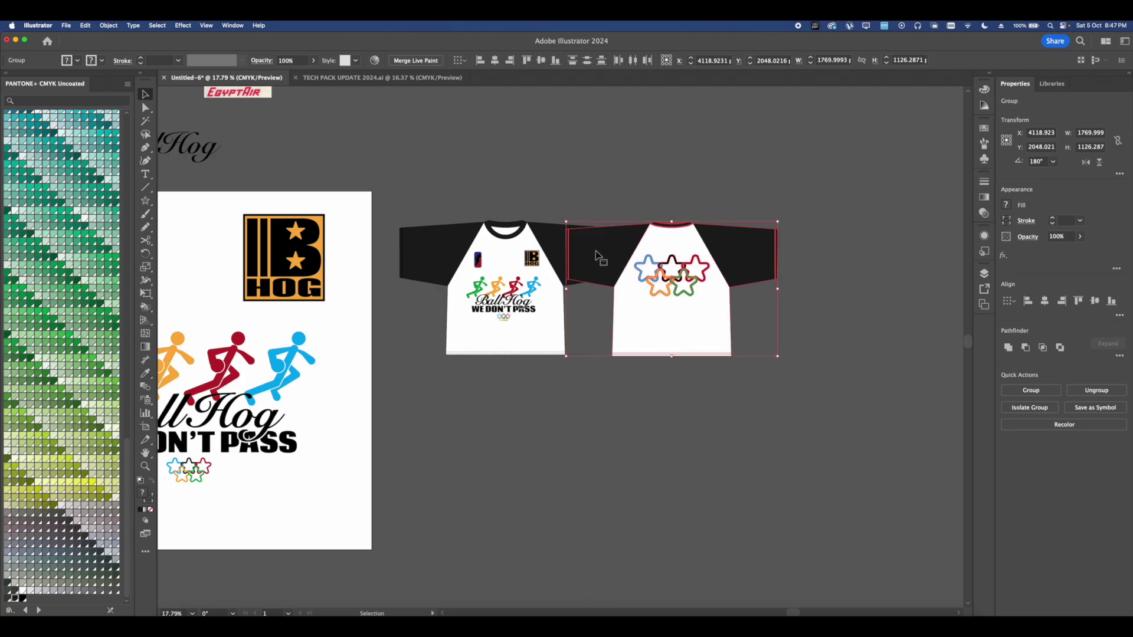
{"action": "scroll", "coordinate": [595, 254], "scroll_direction": "up", "scroll_amount": 3}
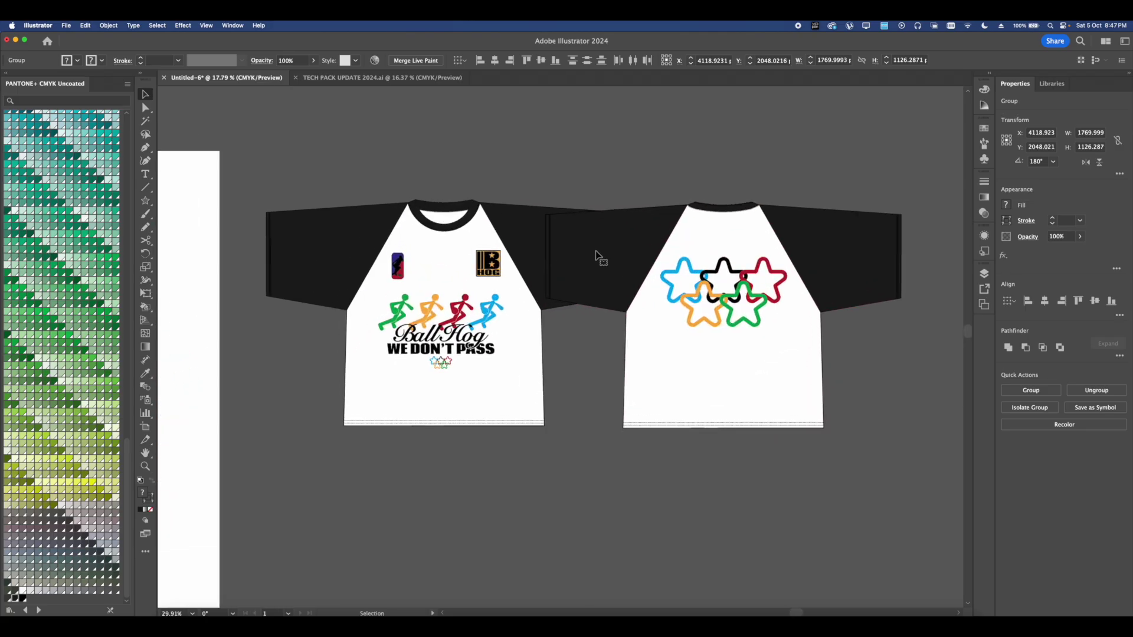